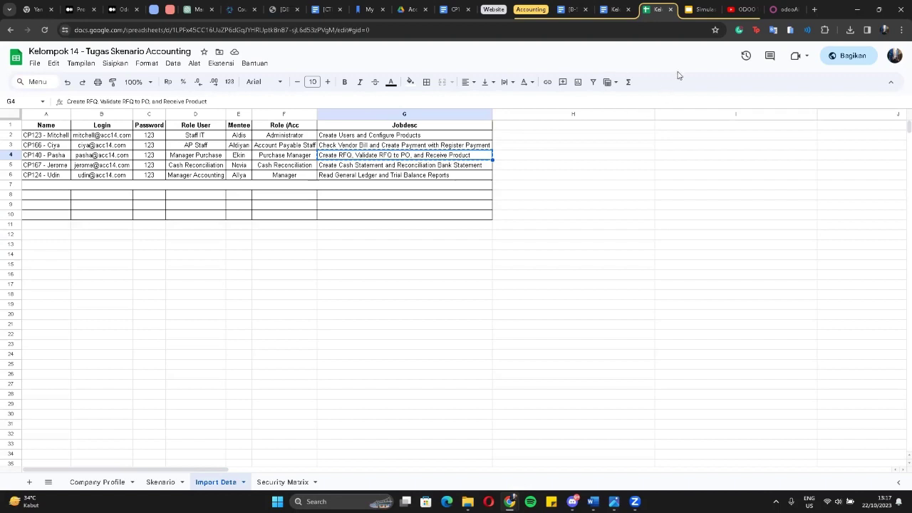
Switch from the Google Sheets user-role sheet to the Odoo Apps page in the browser.
{"action": "left_click", "coordinate": [793, 8]}
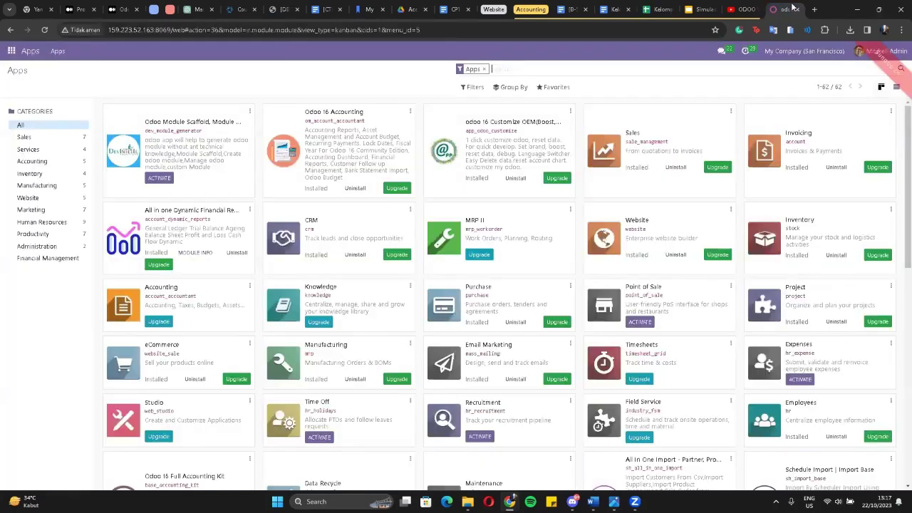
Go to Settings > Users & Companies > Users and bring up the Favorites options.
{"action": "left_click", "coordinate": [12, 51]}
{"action": "left_click", "coordinate": [20, 265]}
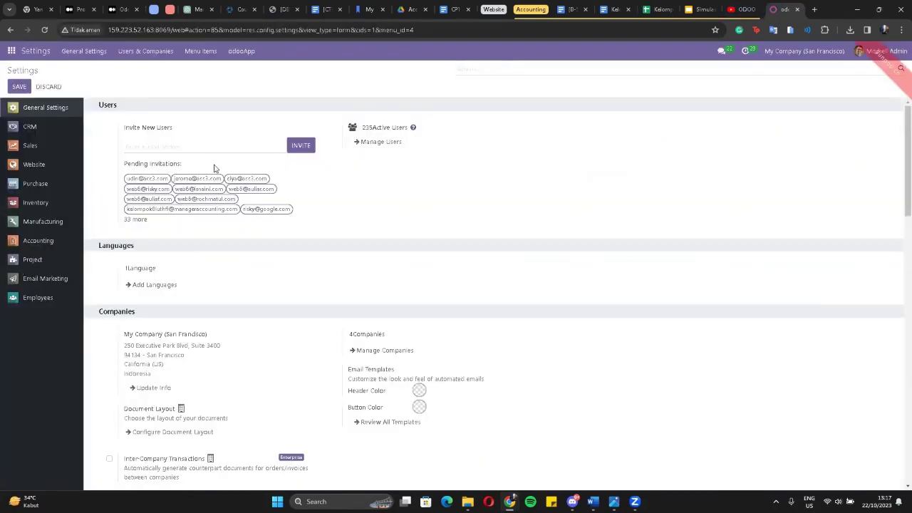
{"action": "left_click", "coordinate": [149, 53]}
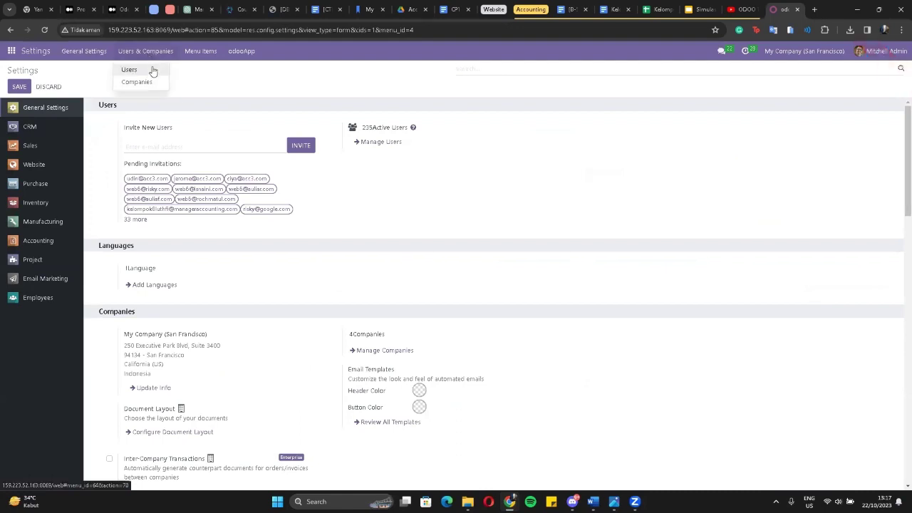
{"action": "left_click", "coordinate": [151, 69]}
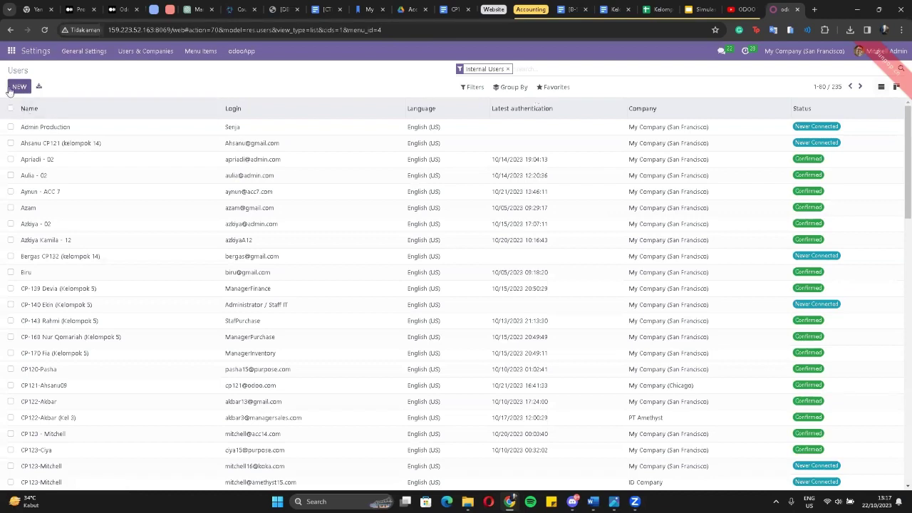
{"action": "left_click", "coordinate": [553, 87]}
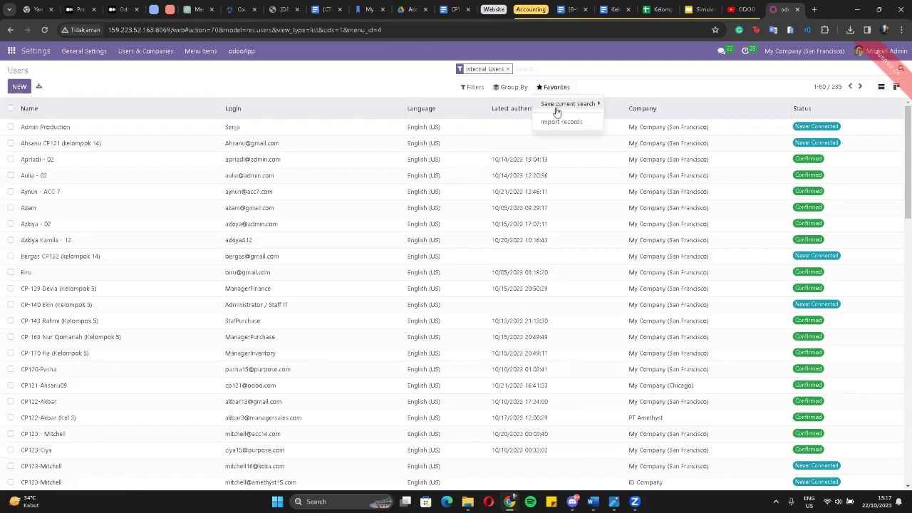
Load Data User Hak Akses.xlsx into the user import page.
{"action": "left_click", "coordinate": [559, 122]}
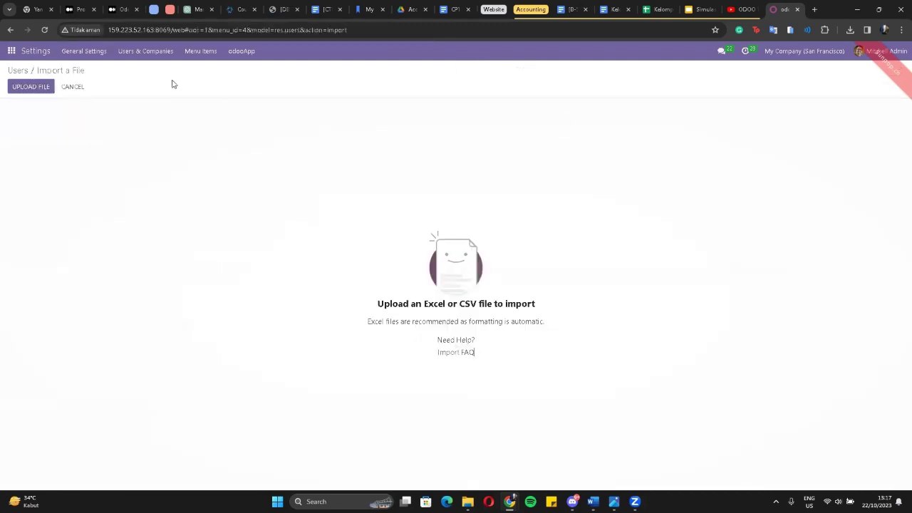
{"action": "left_click", "coordinate": [29, 90]}
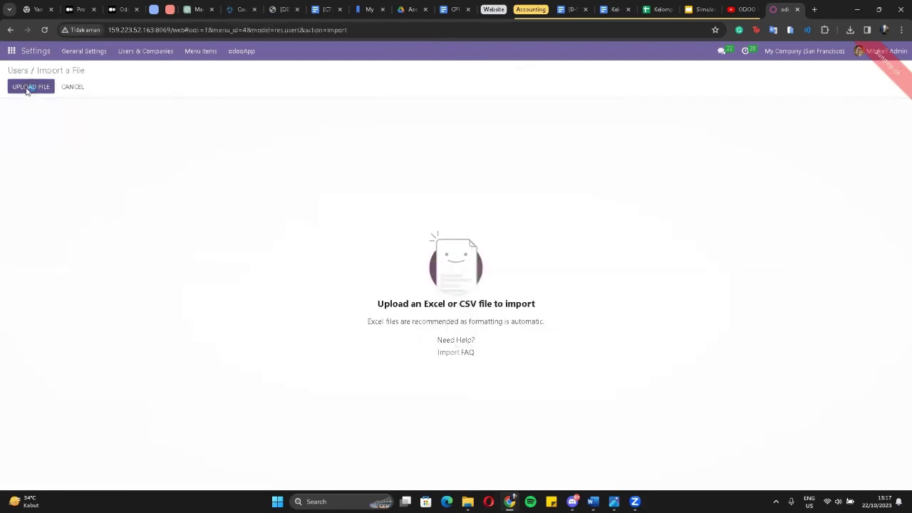
{"action": "left_click", "coordinate": [154, 92]}
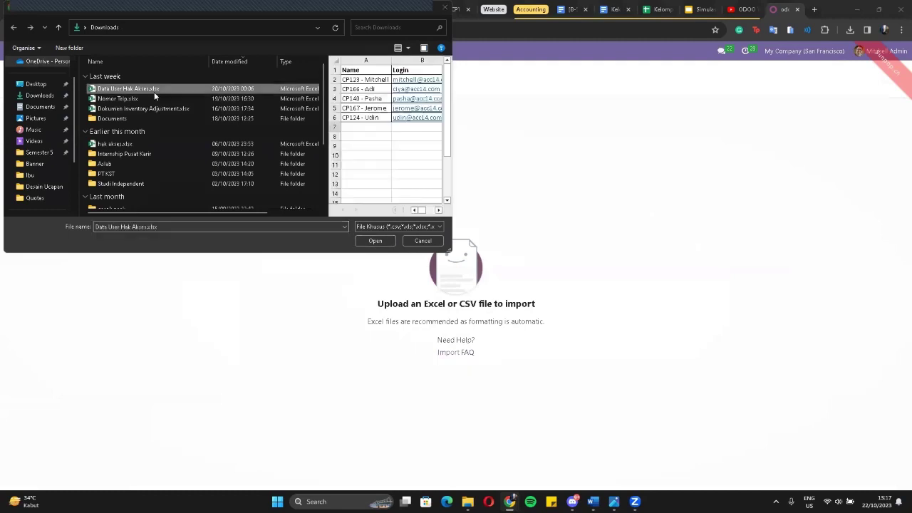
{"action": "left_click", "coordinate": [374, 241]}
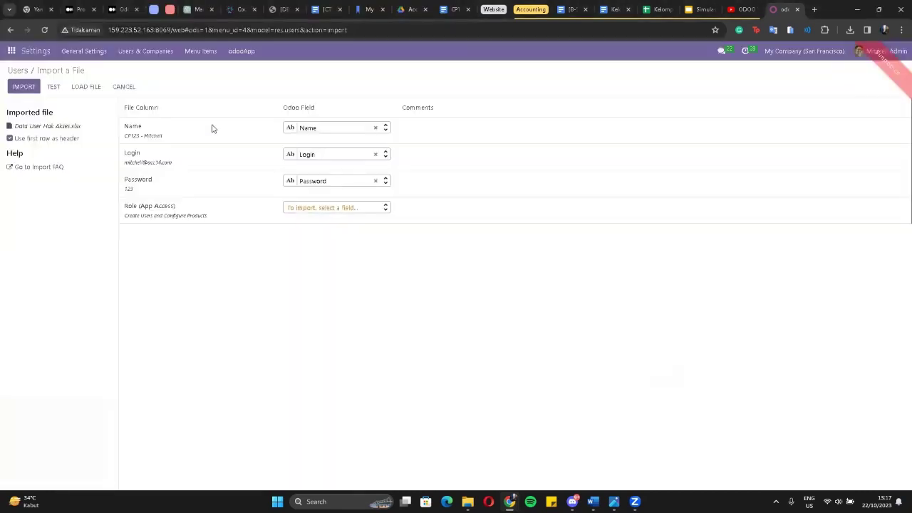
Test the import, which reports a duplicate-login validation error.
{"action": "left_click", "coordinate": [54, 87]}
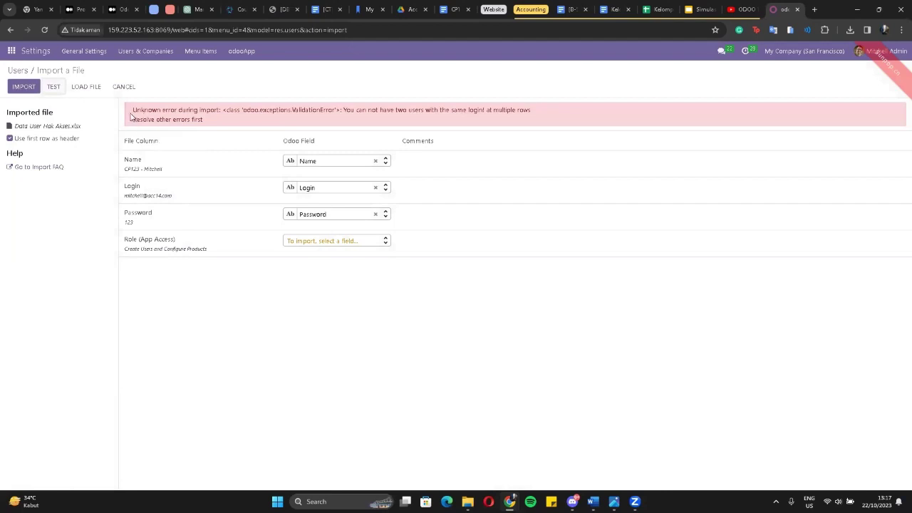
{"action": "left_click_drag", "start_coordinate": [132, 112], "coordinate": [209, 131]}
{"action": "left_click", "coordinate": [160, 109]}
Filter the users list to acc14 and open the first account's access rights.
{"action": "left_click", "coordinate": [22, 69]}
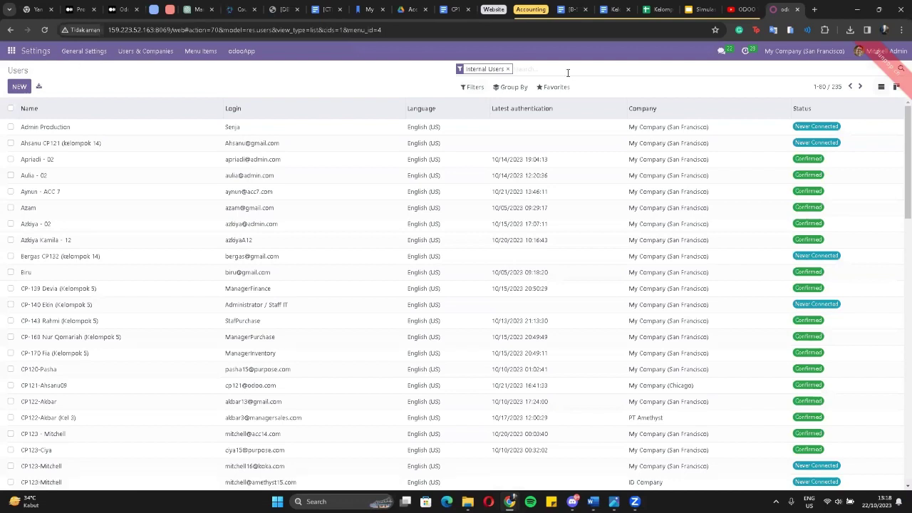
{"action": "type", "text": "acc14"}
{"action": "key", "text": "Return"}
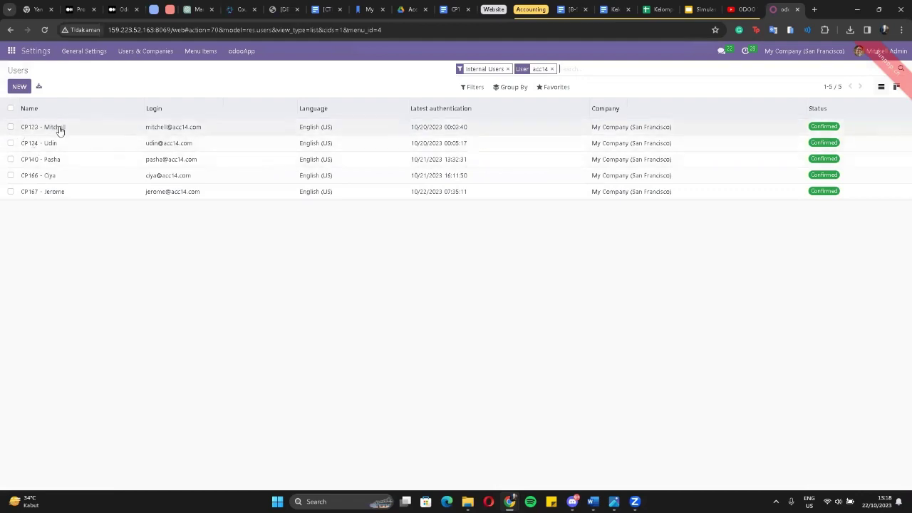
{"action": "left_click", "coordinate": [87, 131]}
{"action": "scroll", "coordinate": [434, 247], "scroll_direction": "down", "scroll_amount": 1}
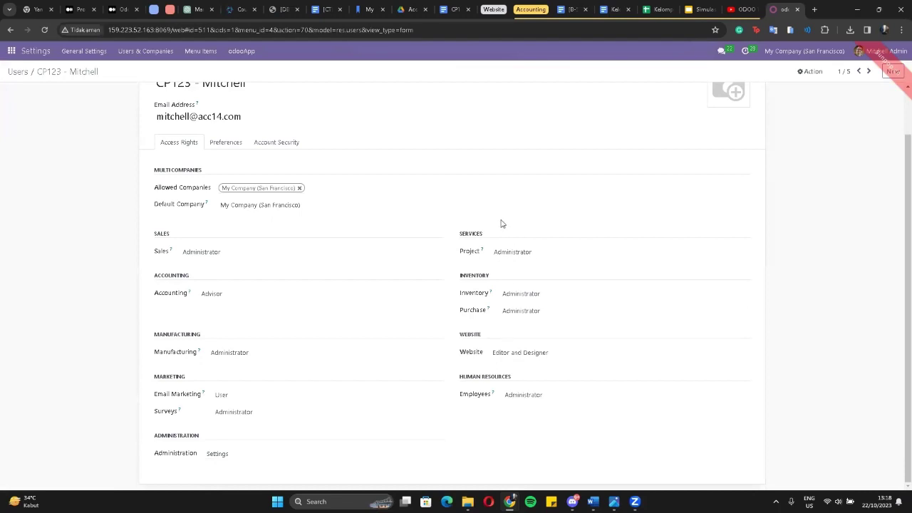
Review the access rights of the second and third acc14 users.
{"action": "left_click", "coordinate": [869, 71]}
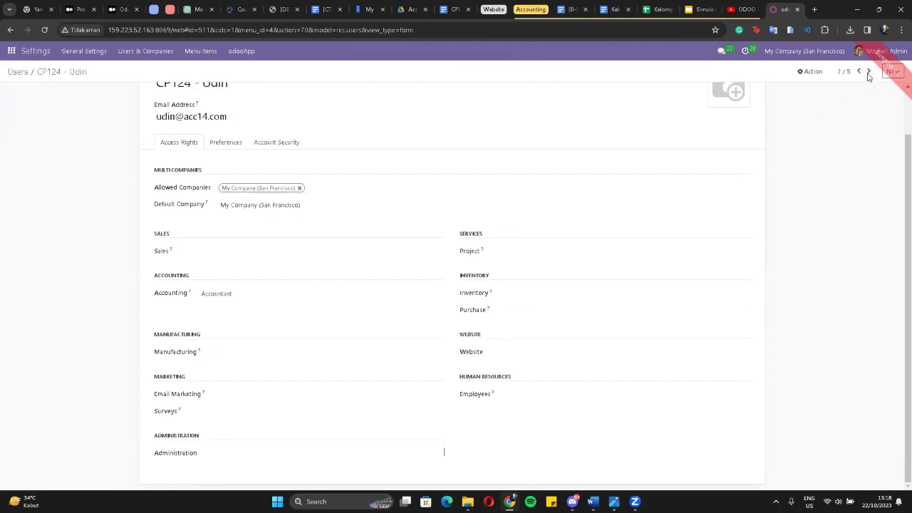
{"action": "scroll", "coordinate": [543, 155], "scroll_direction": "down", "scroll_amount": 1}
{"action": "scroll", "coordinate": [249, 239], "scroll_direction": "up", "scroll_amount": 1}
{"action": "scroll", "coordinate": [206, 332], "scroll_direction": "down", "scroll_amount": 1}
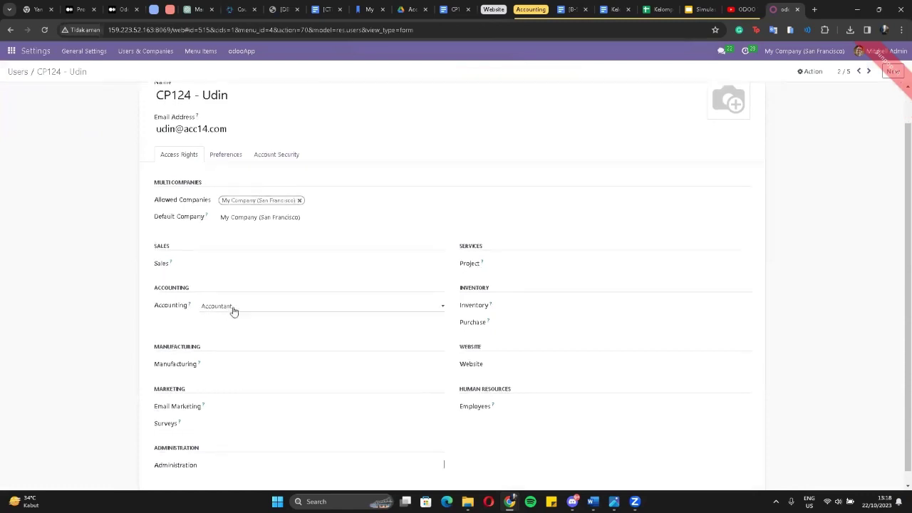
{"action": "scroll", "coordinate": [231, 309], "scroll_direction": "down", "scroll_amount": 1}
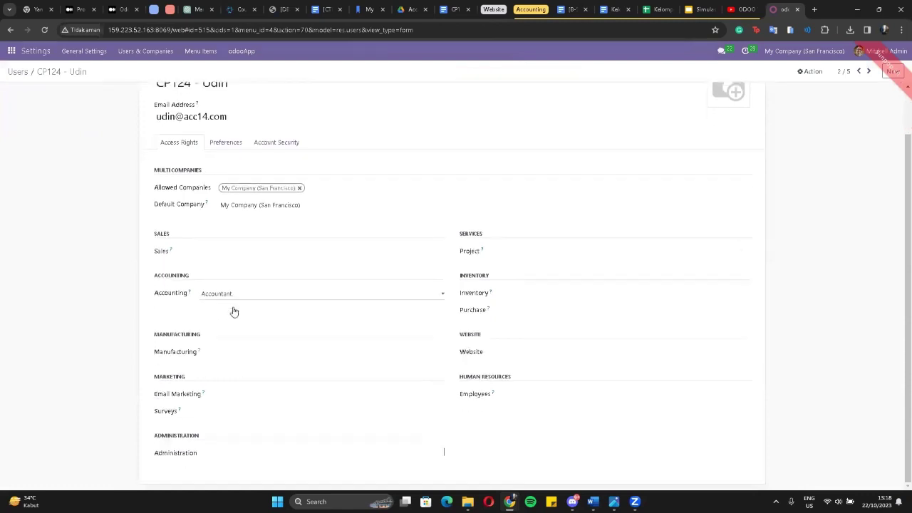
{"action": "left_click", "coordinate": [869, 72]}
{"action": "scroll", "coordinate": [509, 144], "scroll_direction": "up", "scroll_amount": 1}
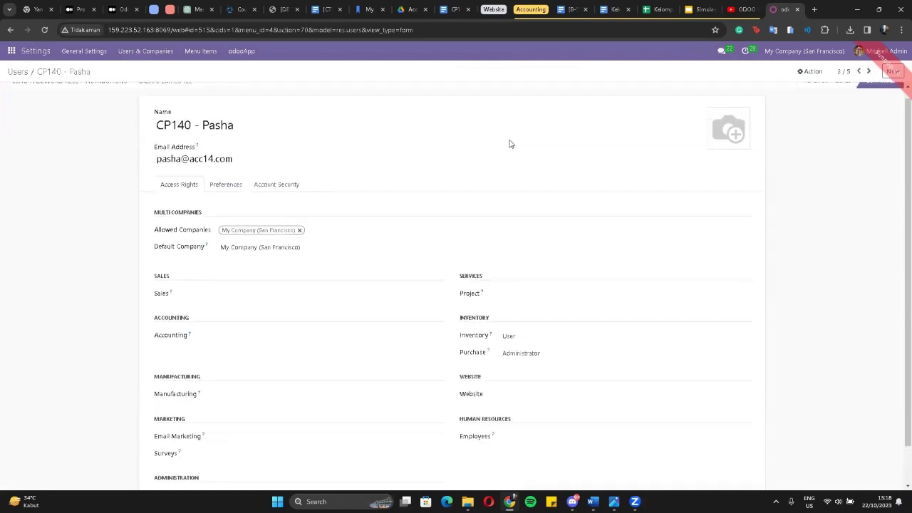
{"action": "scroll", "coordinate": [509, 144], "scroll_direction": "down", "scroll_amount": 1}
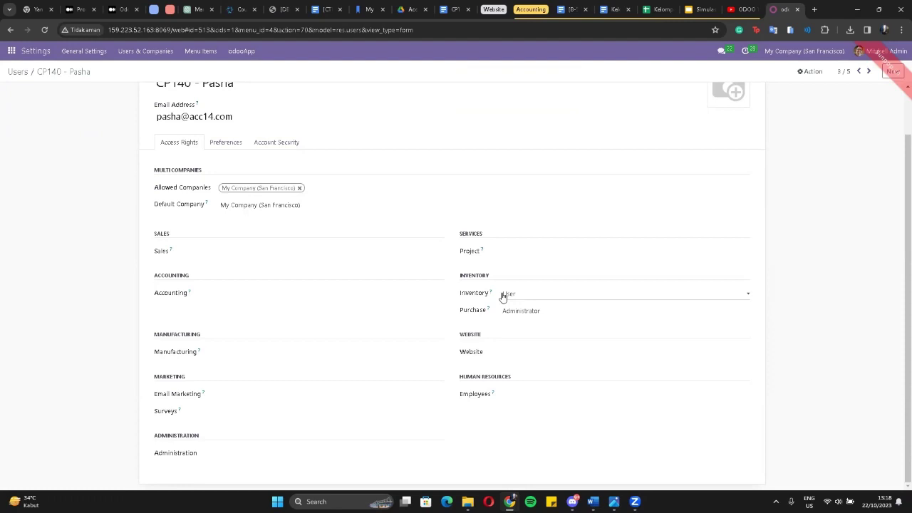
{"action": "scroll", "coordinate": [503, 297], "scroll_direction": "up", "scroll_amount": 1}
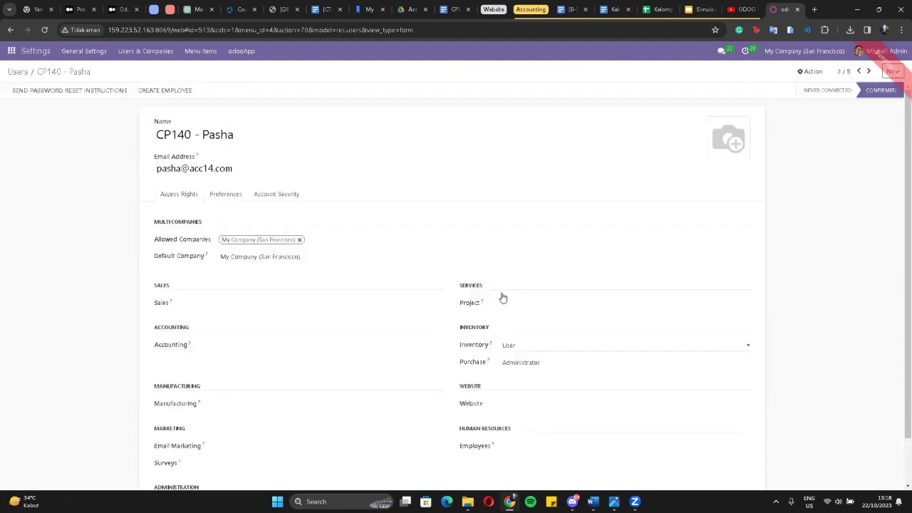
Review the access rights of the fourth and fifth acc14 users.
{"action": "left_click", "coordinate": [869, 72]}
{"action": "scroll", "coordinate": [466, 230], "scroll_direction": "down", "scroll_amount": 1}
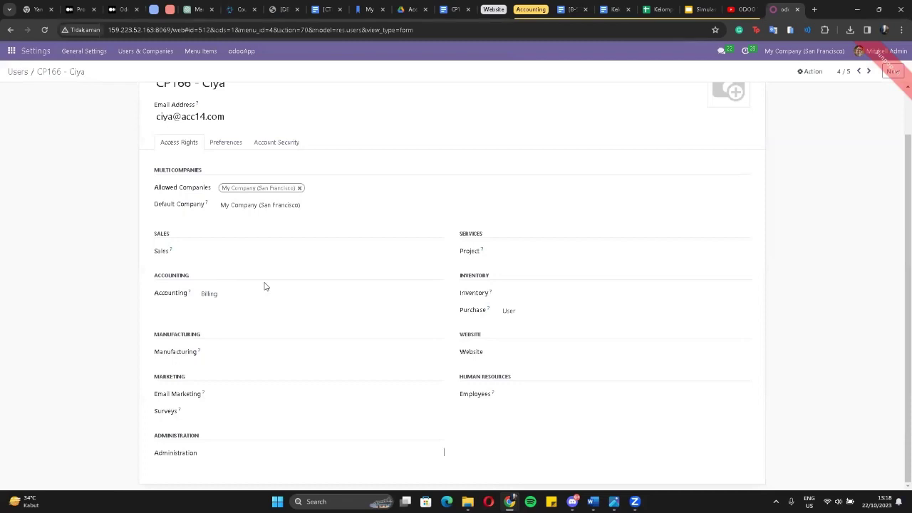
{"action": "scroll", "coordinate": [468, 303], "scroll_direction": "up", "scroll_amount": 1}
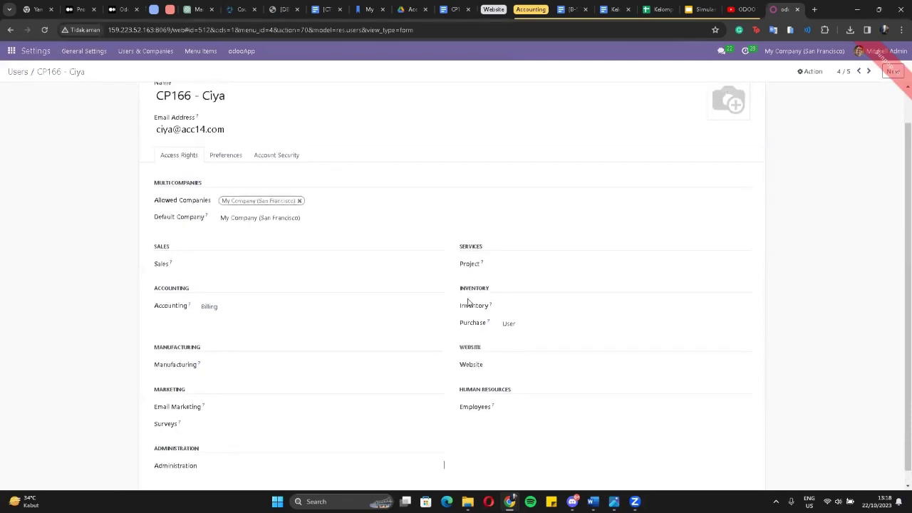
{"action": "scroll", "coordinate": [468, 303], "scroll_direction": "down", "scroll_amount": 1}
{"action": "scroll", "coordinate": [468, 303], "scroll_direction": "up", "scroll_amount": 2}
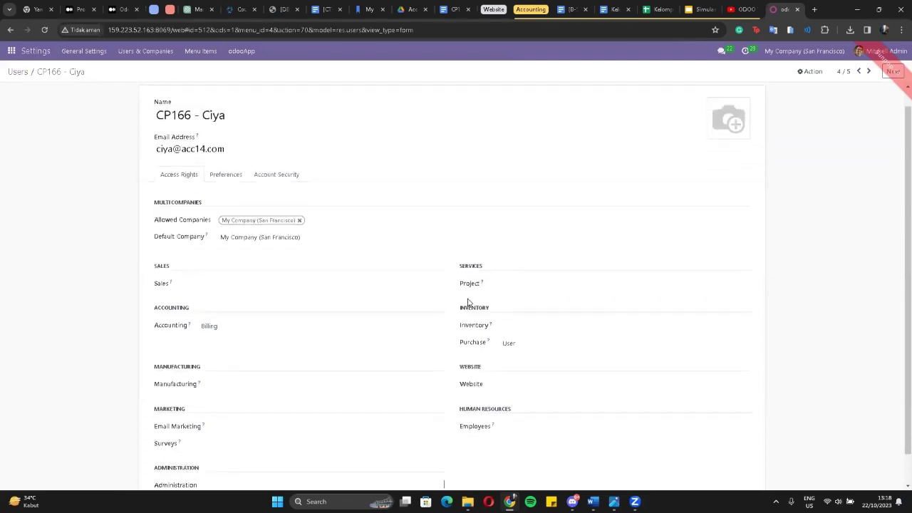
{"action": "left_click", "coordinate": [869, 72]}
{"action": "scroll", "coordinate": [456, 162], "scroll_direction": "down", "scroll_amount": 1}
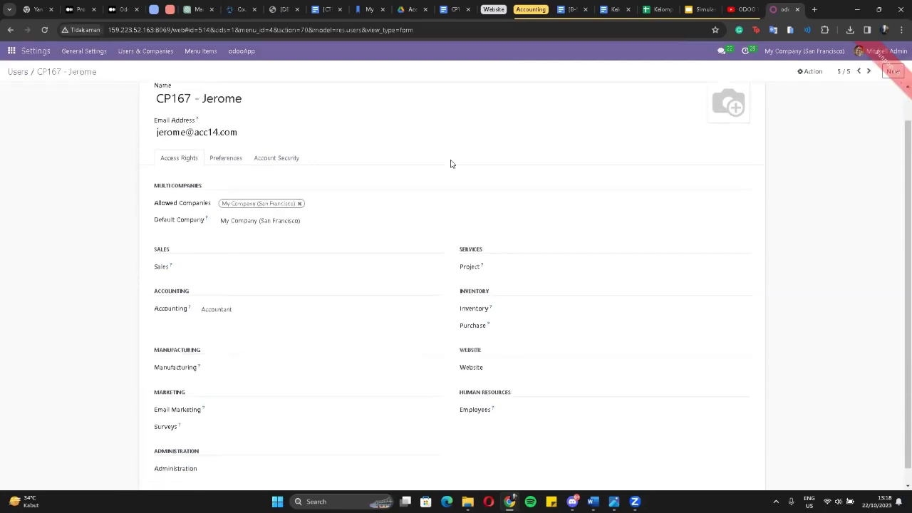
{"action": "scroll", "coordinate": [355, 171], "scroll_direction": "up", "scroll_amount": 1}
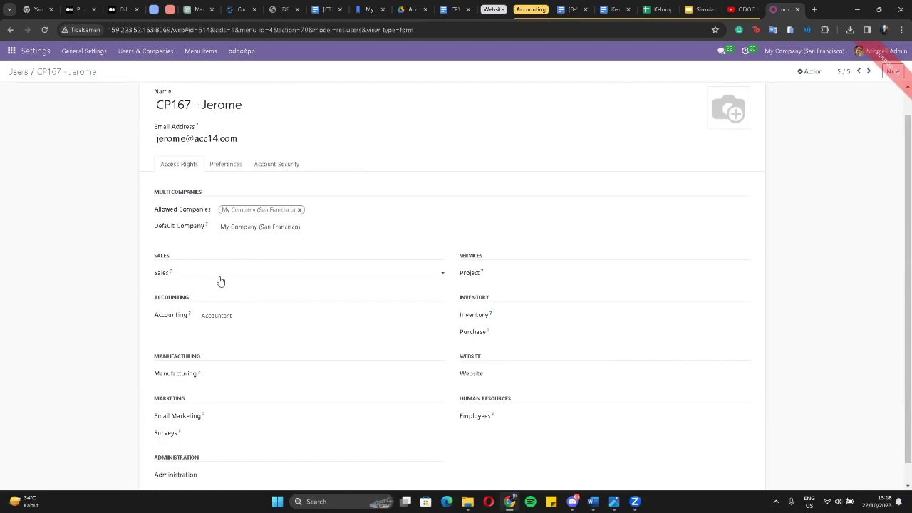
{"action": "scroll", "coordinate": [279, 281], "scroll_direction": "down", "scroll_amount": 1}
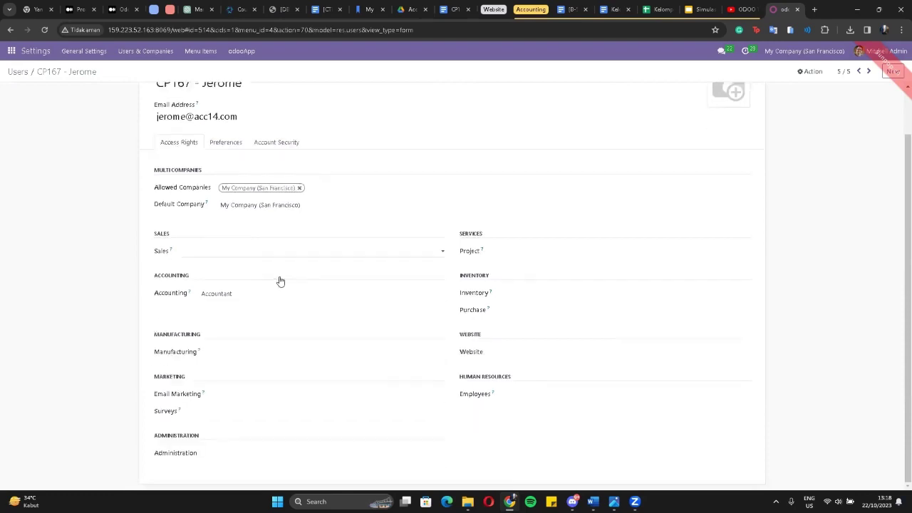
{"action": "scroll", "coordinate": [240, 277], "scroll_direction": "up", "scroll_amount": 2}
{"action": "scroll", "coordinate": [240, 277], "scroll_direction": "down", "scroll_amount": 1}
{"action": "scroll", "coordinate": [240, 277], "scroll_direction": "up", "scroll_amount": 1}
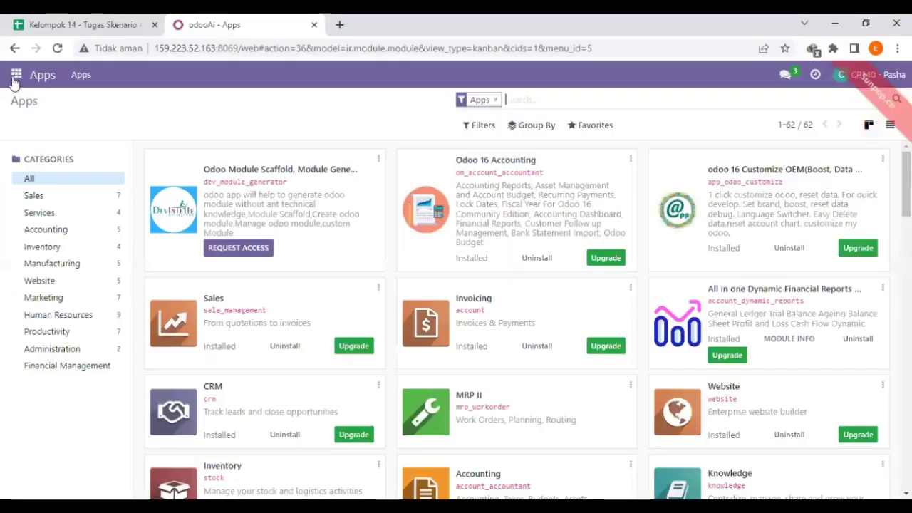
Start a new Purchase RFQ with PT Gemini Furniture as the vendor.
{"action": "left_click", "coordinate": [16, 74]}
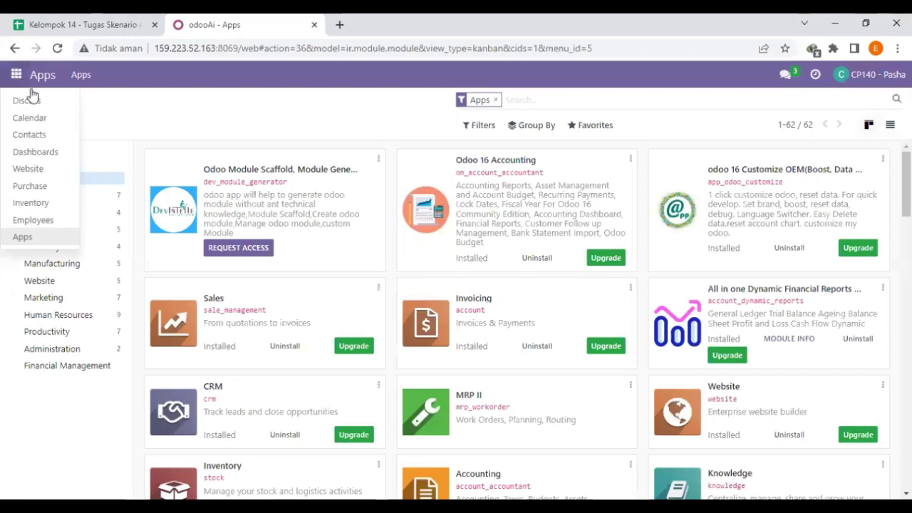
{"action": "left_click", "coordinate": [55, 188]}
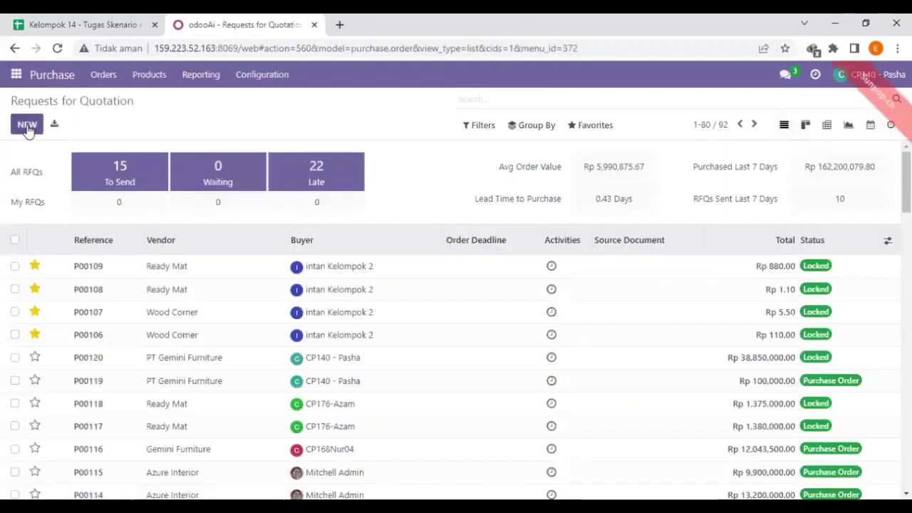
{"action": "left_click", "coordinate": [27, 125]}
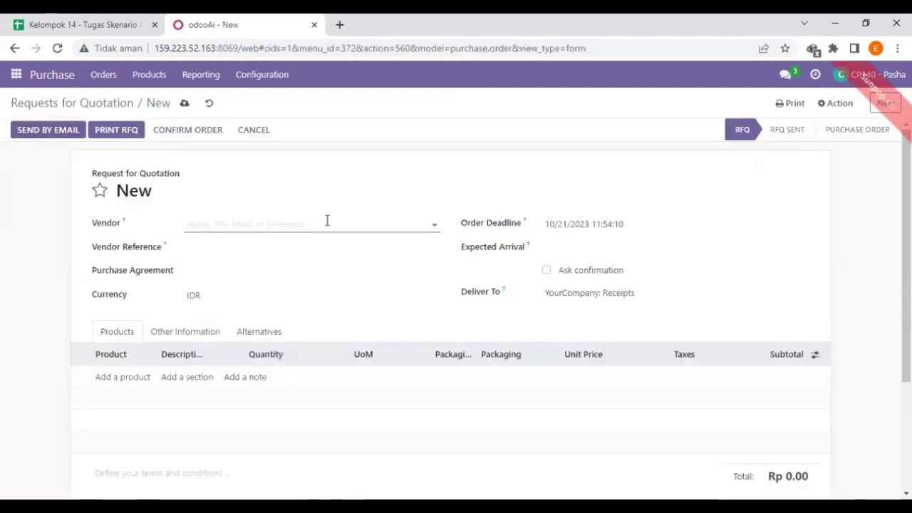
{"action": "type", "text": "pt gen"}
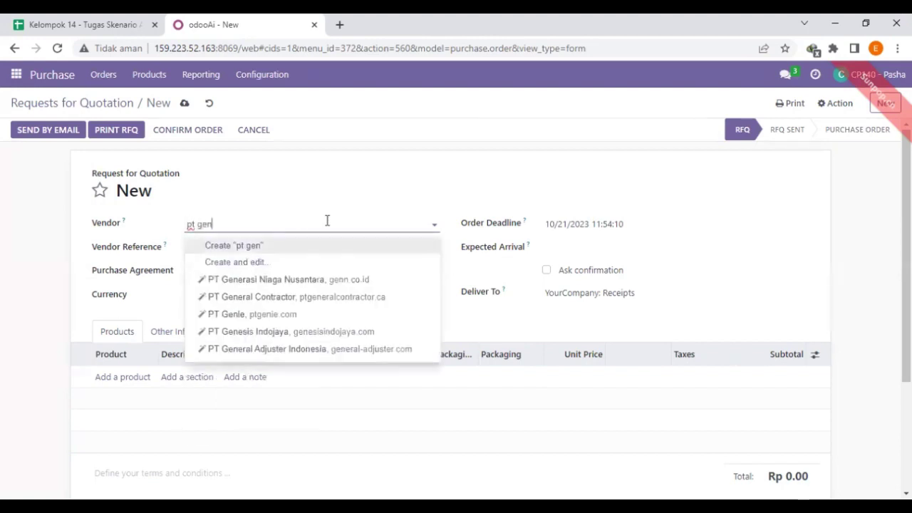
{"action": "key", "text": "BackSpace"}
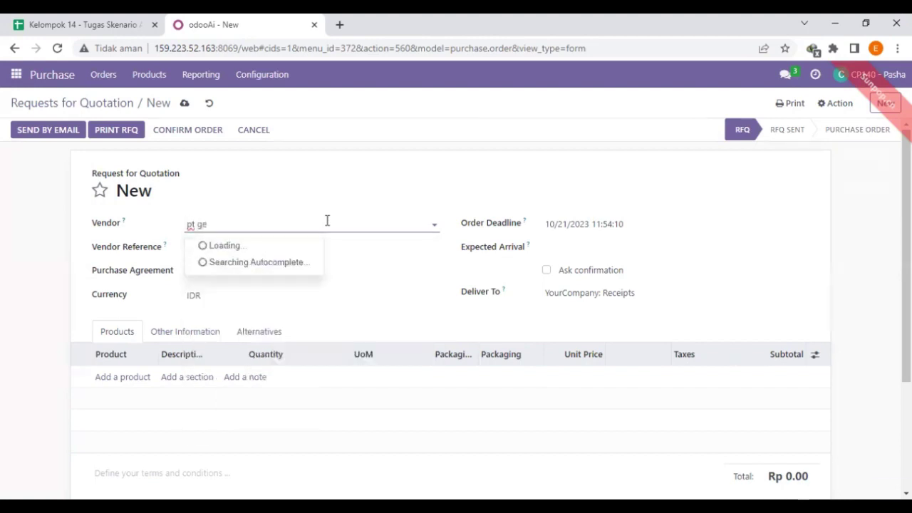
{"action": "left_click", "coordinate": [280, 247]}
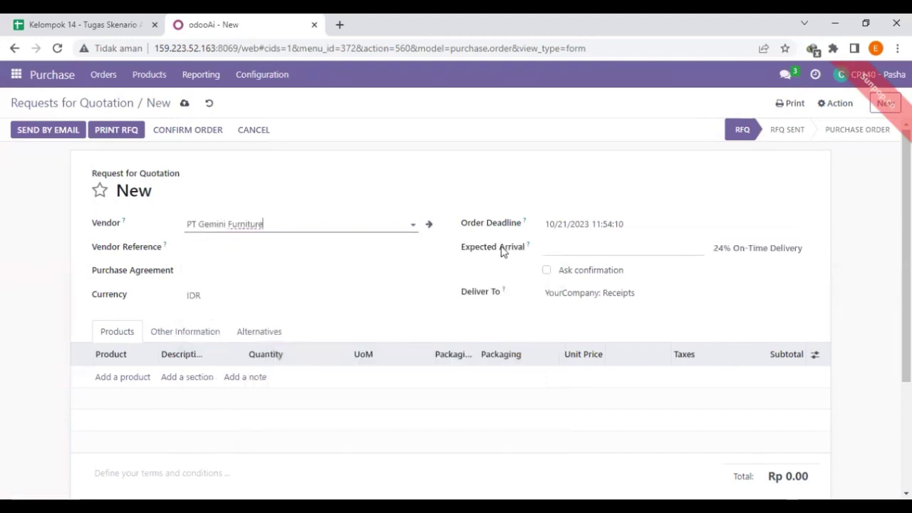
Set the expected arrival date to 10/28/2023 11:54:11.
{"action": "left_click", "coordinate": [577, 252]}
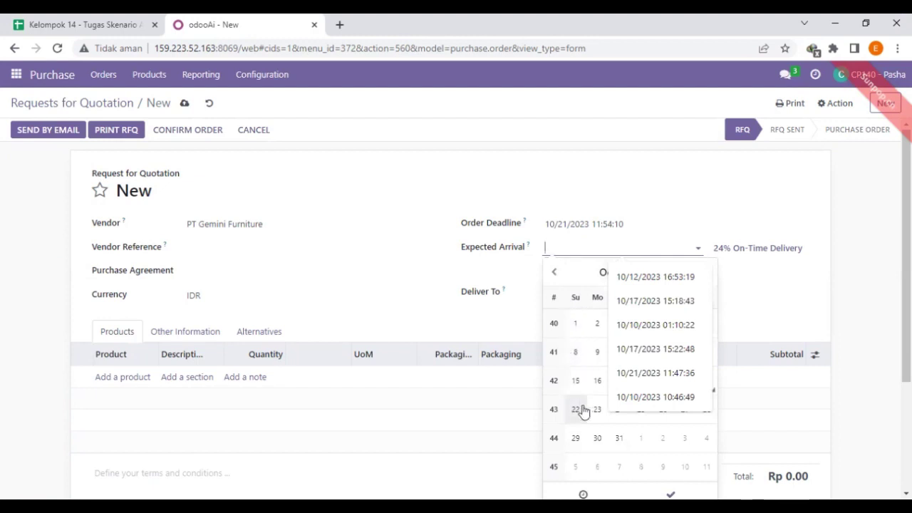
{"action": "left_click", "coordinate": [709, 417]}
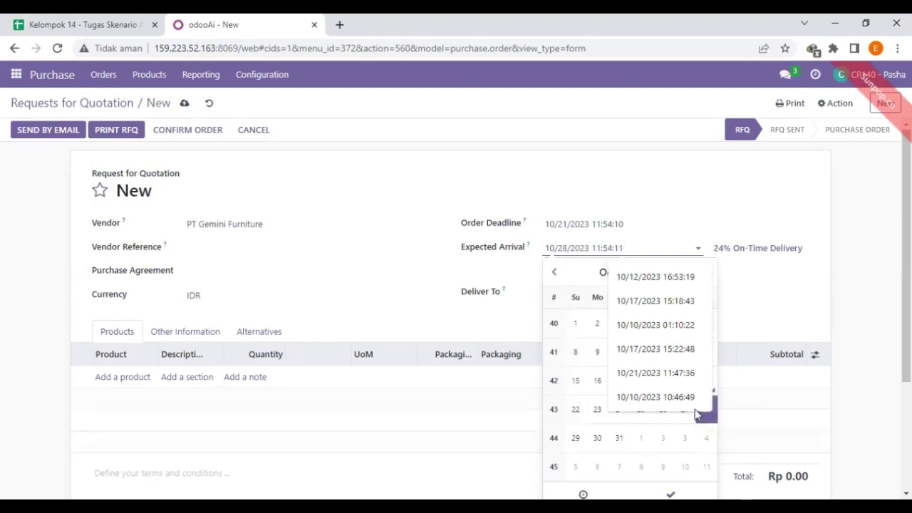
{"action": "left_click", "coordinate": [840, 313]}
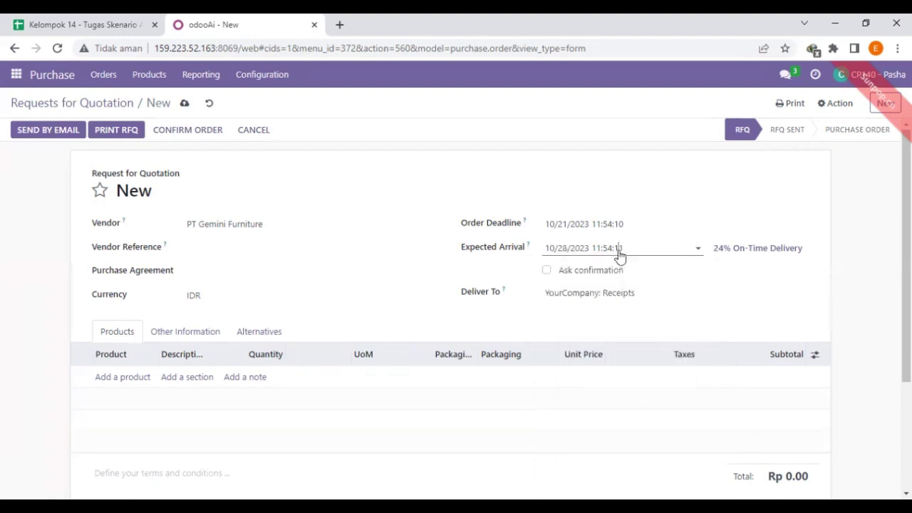
{"action": "left_click", "coordinate": [619, 252]}
{"action": "left_click", "coordinate": [850, 289]}
{"action": "scroll", "coordinate": [698, 312], "scroll_direction": "down", "scroll_amount": 2}
{"action": "scroll", "coordinate": [699, 312], "scroll_direction": "down", "scroll_amount": 1}
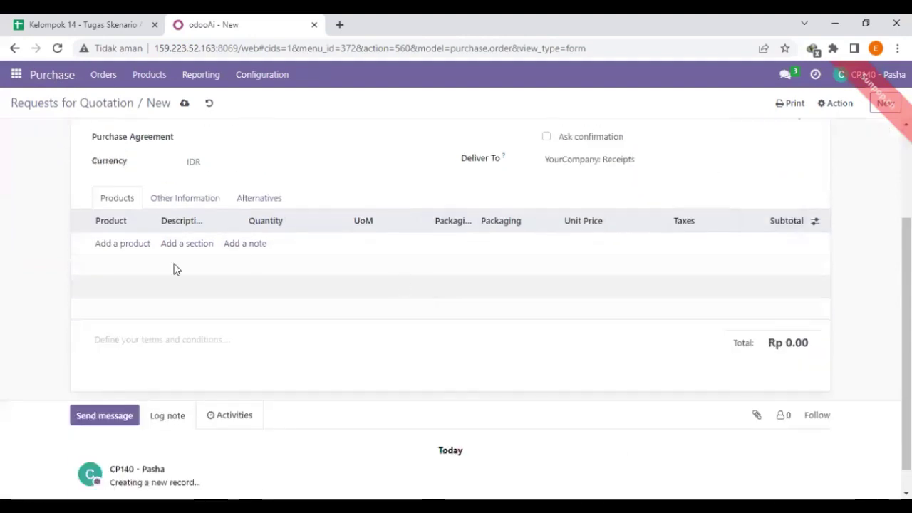
{"action": "scroll", "coordinate": [175, 267], "scroll_direction": "up", "scroll_amount": 3}
Add 2 [FT-001] Meja Kayu Jati, replacing the 10% tax with 11%.
{"action": "left_click", "coordinate": [129, 378]}
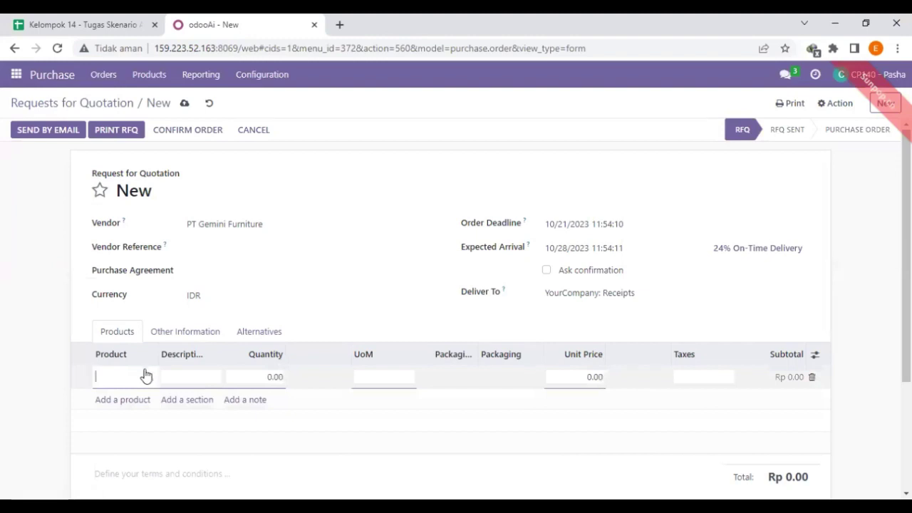
{"action": "left_click", "coordinate": [150, 379]}
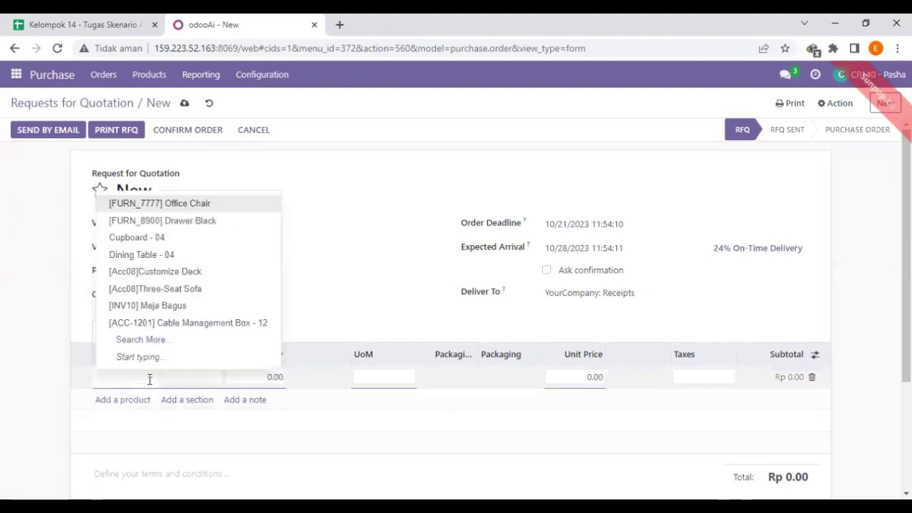
{"action": "type", "text": "kurs"}
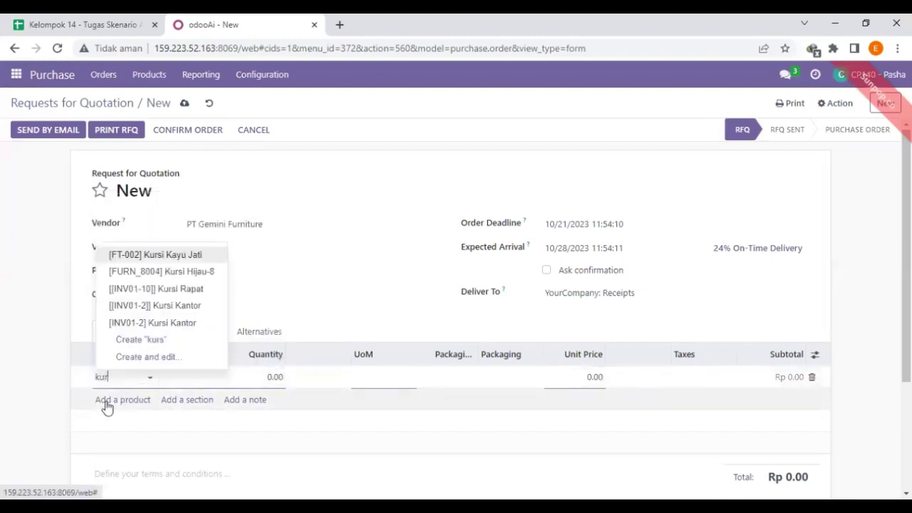
{"action": "type", "text": "meja"}
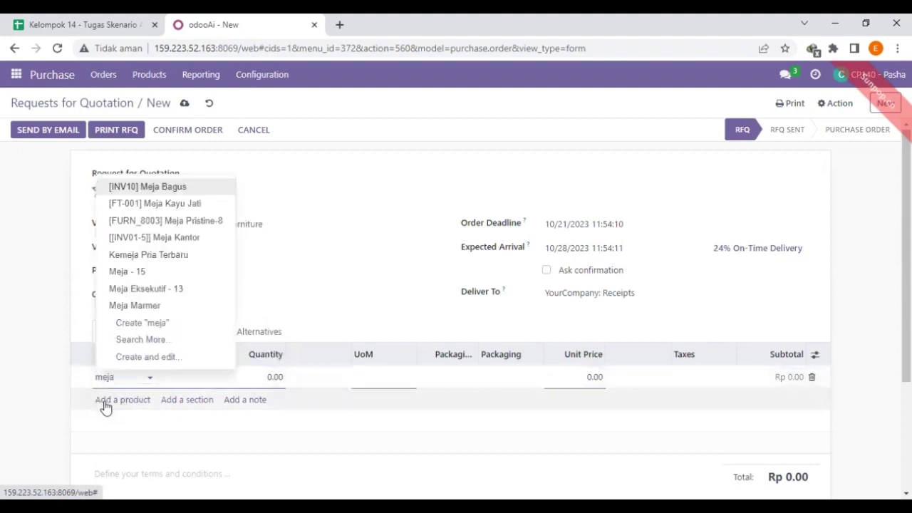
{"action": "left_click", "coordinate": [143, 203]}
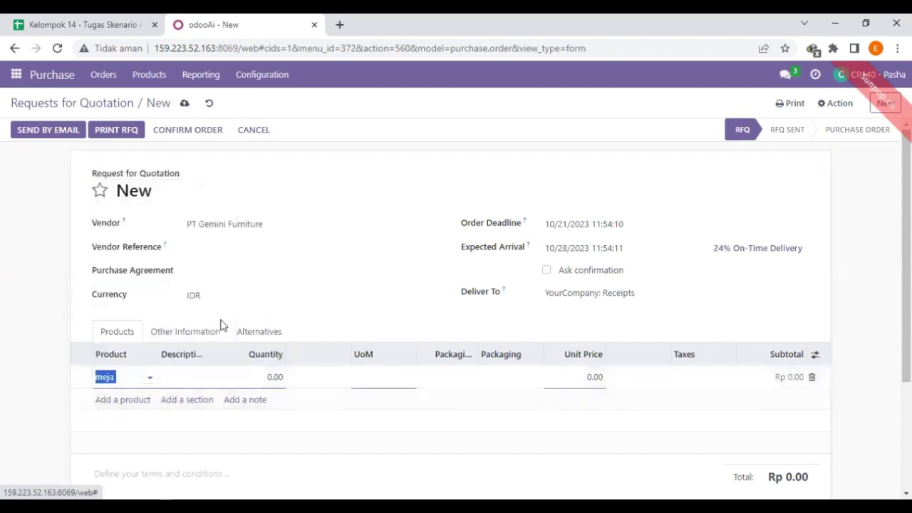
{"action": "left_click", "coordinate": [268, 379]}
{"action": "type", "text": "2"}
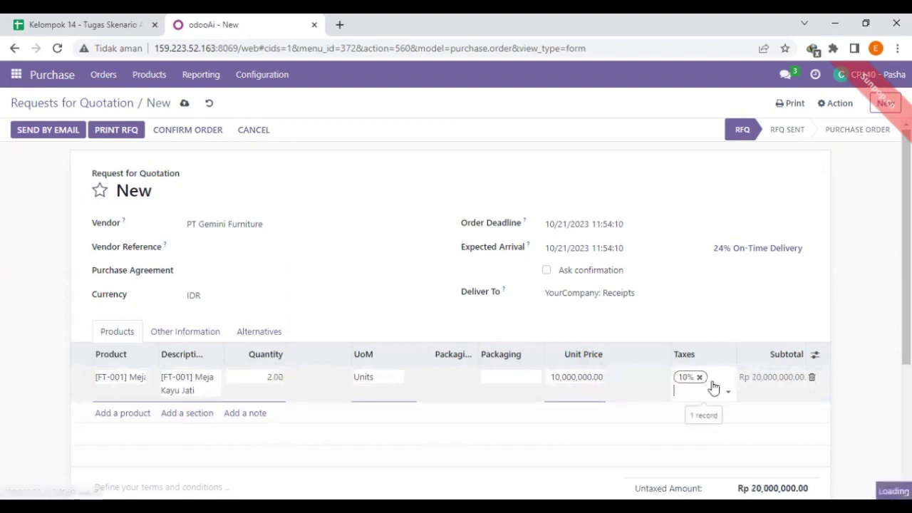
{"action": "left_click", "coordinate": [713, 387]}
{"action": "left_click", "coordinate": [700, 377]}
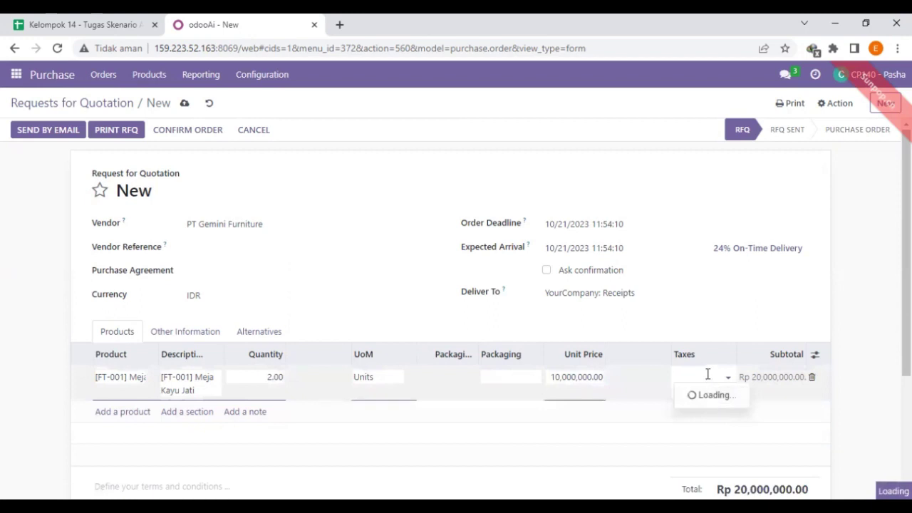
{"action": "left_click", "coordinate": [696, 395]}
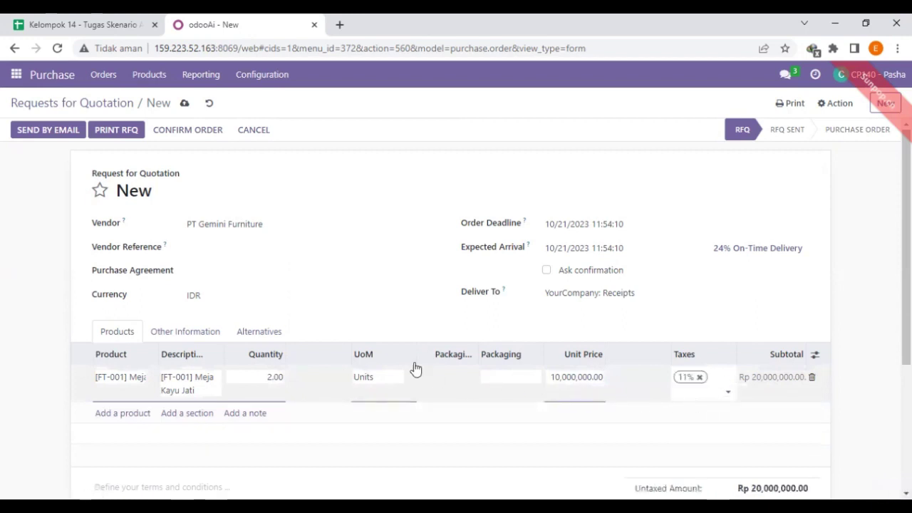
Add 3 [FT-002] Kursi Kayu Jati at 11% tax, totalling Rp 38,850,000.00.
{"action": "left_click", "coordinate": [111, 415]}
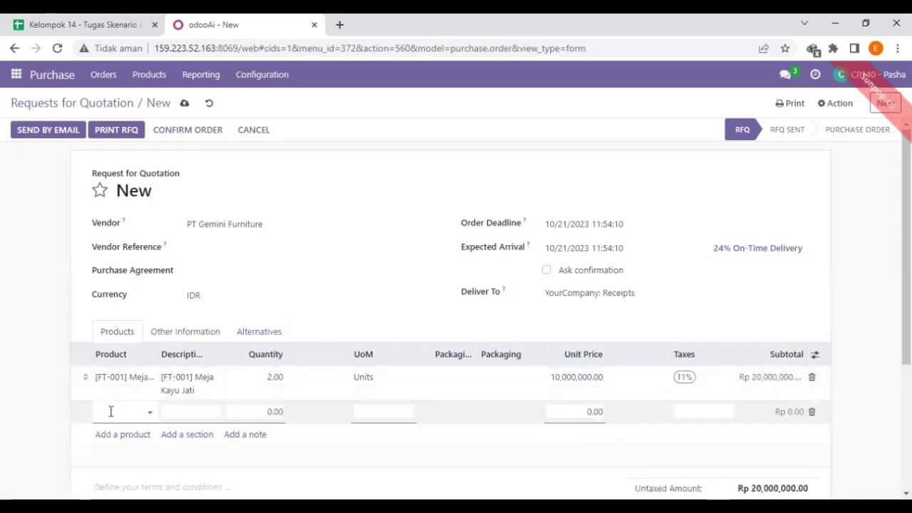
{"action": "type", "text": "kursi"}
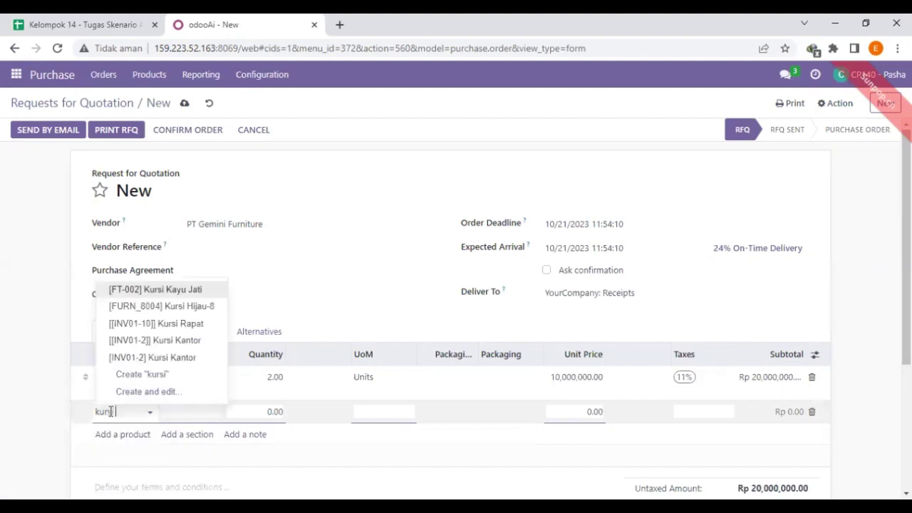
{"action": "type", "text": " kayu"}
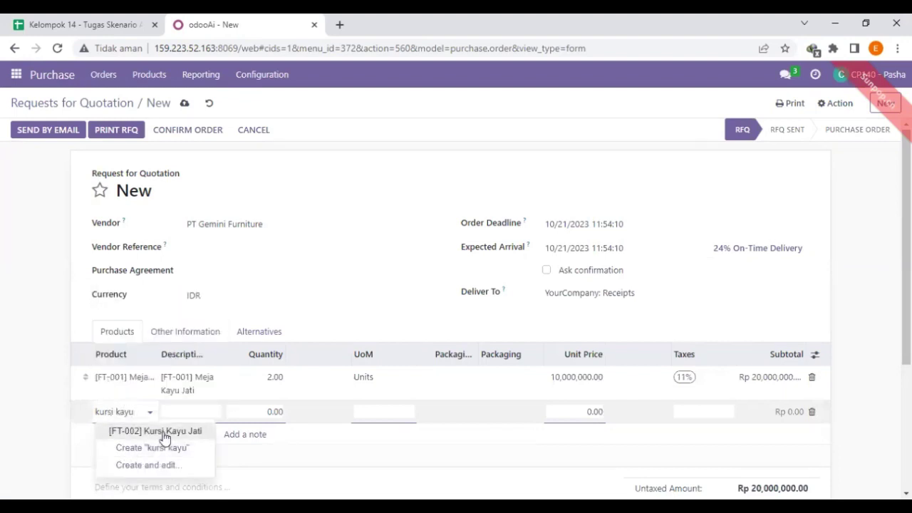
{"action": "left_click", "coordinate": [163, 432]}
{"action": "left_click", "coordinate": [268, 412]}
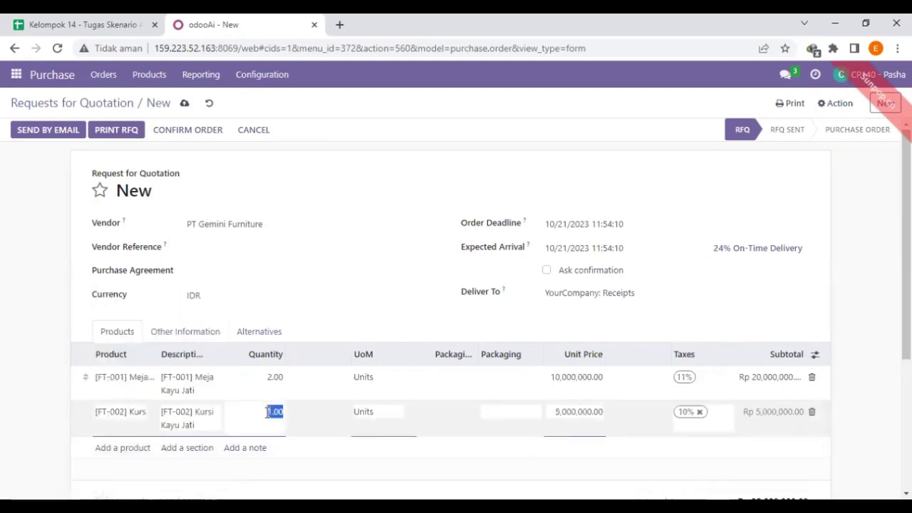
{"action": "type", "text": "3"}
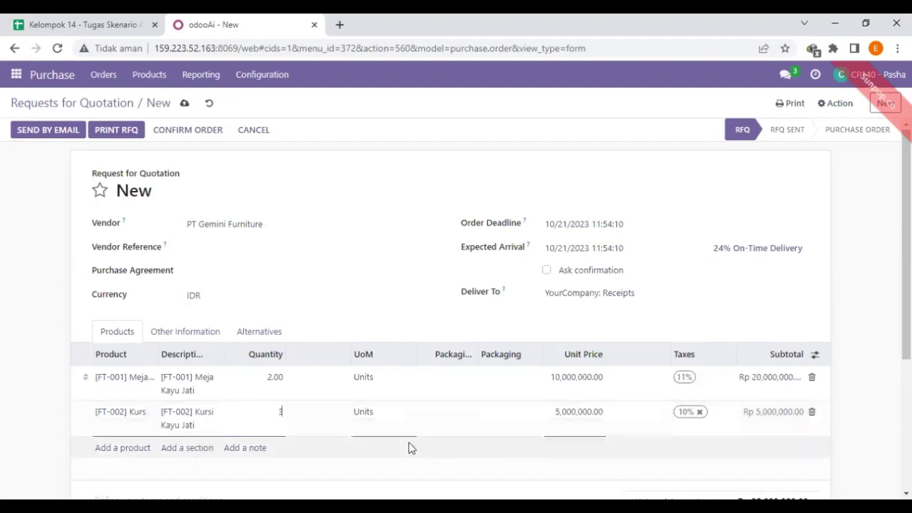
{"action": "left_click", "coordinate": [699, 413]}
{"action": "left_click", "coordinate": [715, 418]}
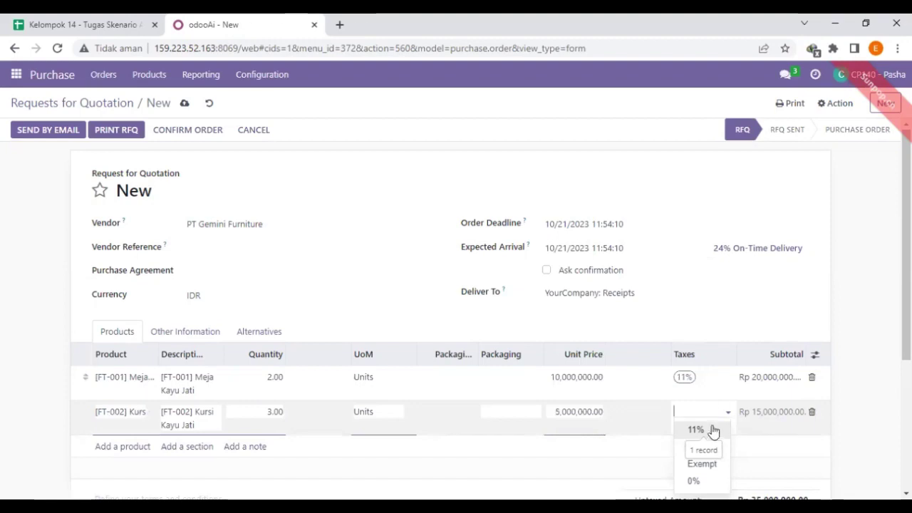
{"action": "left_click", "coordinate": [714, 430]}
{"action": "left_click", "coordinate": [883, 331]}
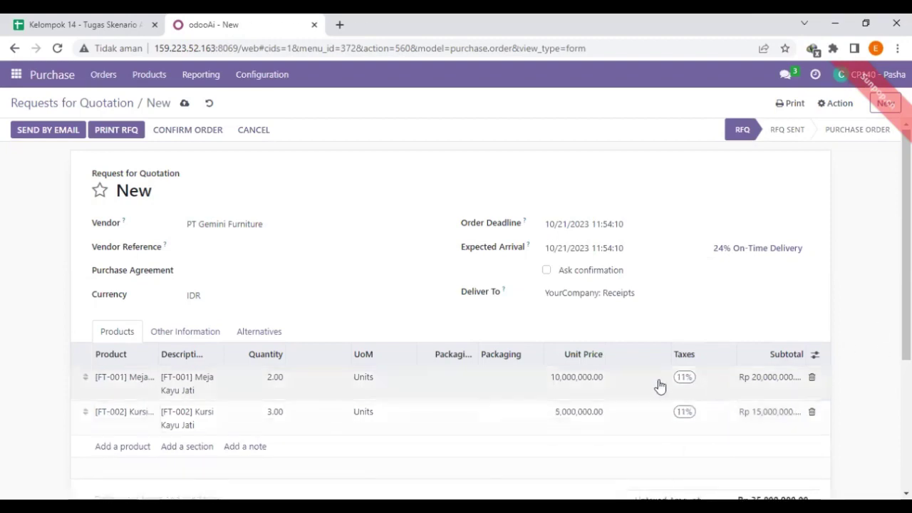
{"action": "scroll", "coordinate": [12, 246], "scroll_direction": "down", "scroll_amount": 2}
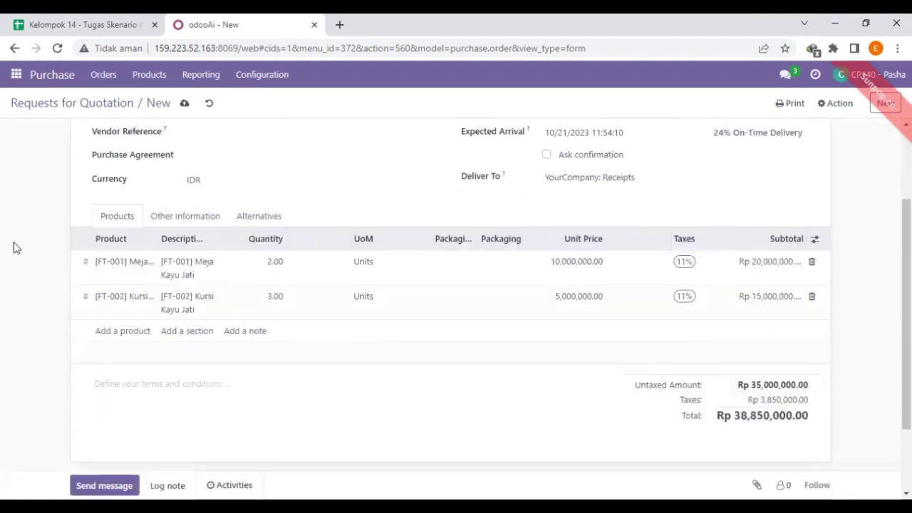
{"action": "scroll", "coordinate": [12, 246], "scroll_direction": "up", "scroll_amount": 2}
Email RFQ P00121 to PT Gemini Furniture and confirm it as a locked purchase order.
{"action": "left_click", "coordinate": [29, 132]}
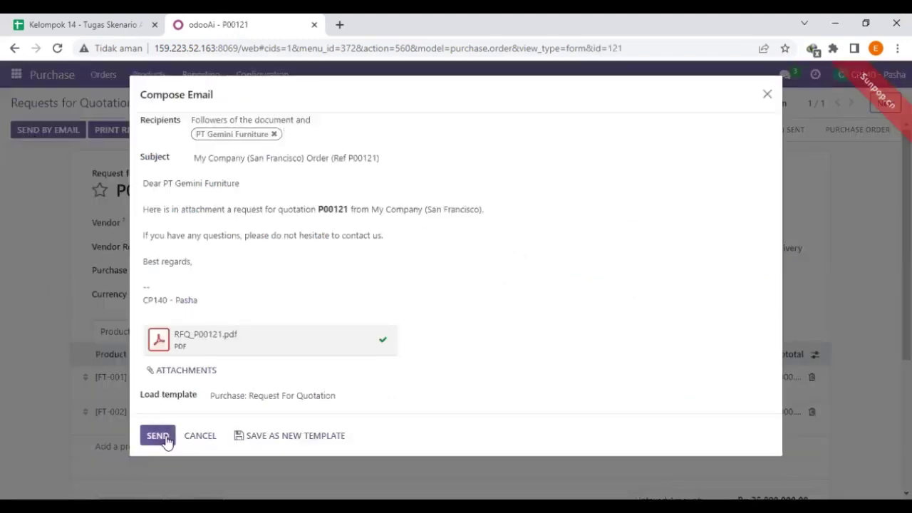
{"action": "left_click", "coordinate": [164, 439]}
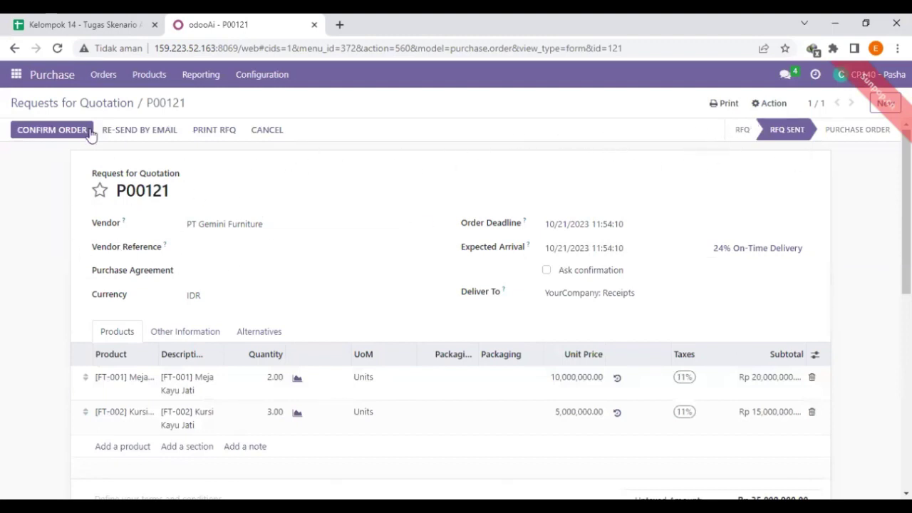
{"action": "left_click", "coordinate": [61, 136]}
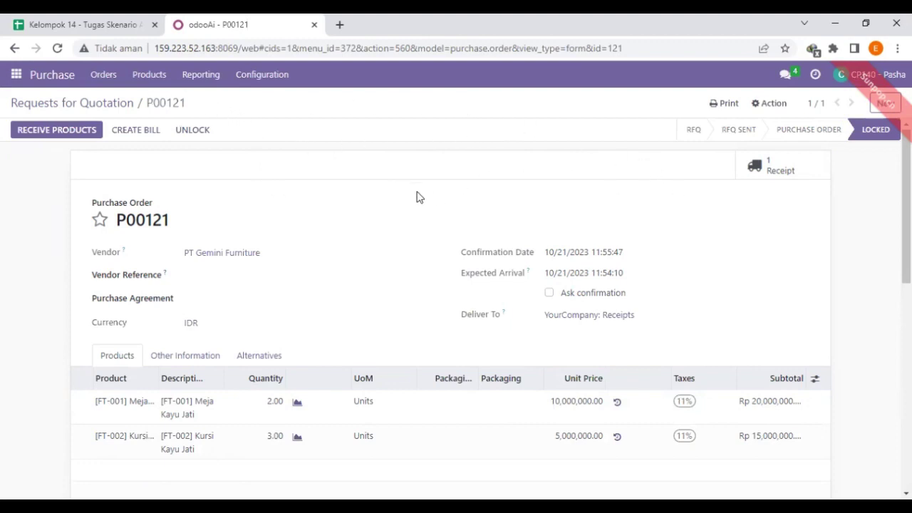
{"action": "scroll", "coordinate": [417, 198], "scroll_direction": "down", "scroll_amount": 3}
{"action": "scroll", "coordinate": [448, 221], "scroll_direction": "up", "scroll_amount": 3}
In receipt WH/IN/00092, enter received quantities of 2 Meja and 3 Kursi Kayu Jati.
{"action": "left_click", "coordinate": [69, 133]}
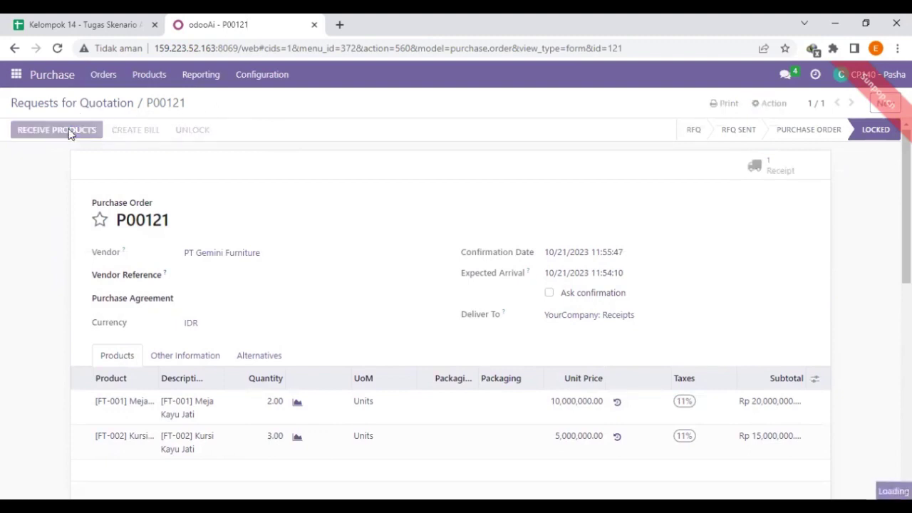
{"action": "scroll", "coordinate": [225, 211], "scroll_direction": "down", "scroll_amount": 2}
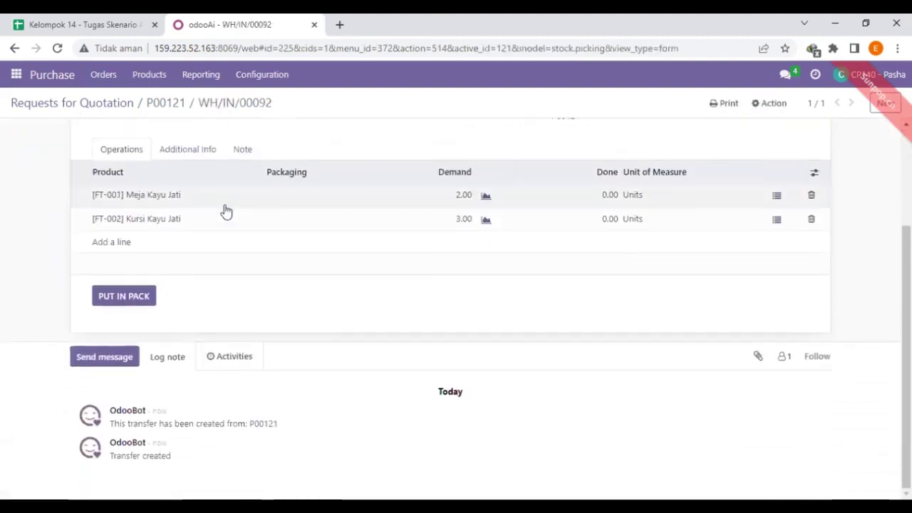
{"action": "scroll", "coordinate": [226, 212], "scroll_direction": "up", "scroll_amount": 2}
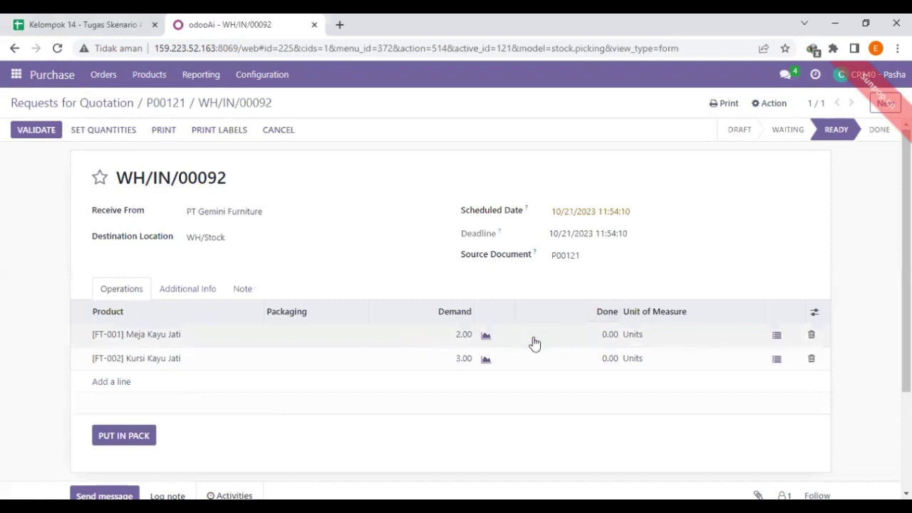
{"action": "left_click", "coordinate": [603, 335]}
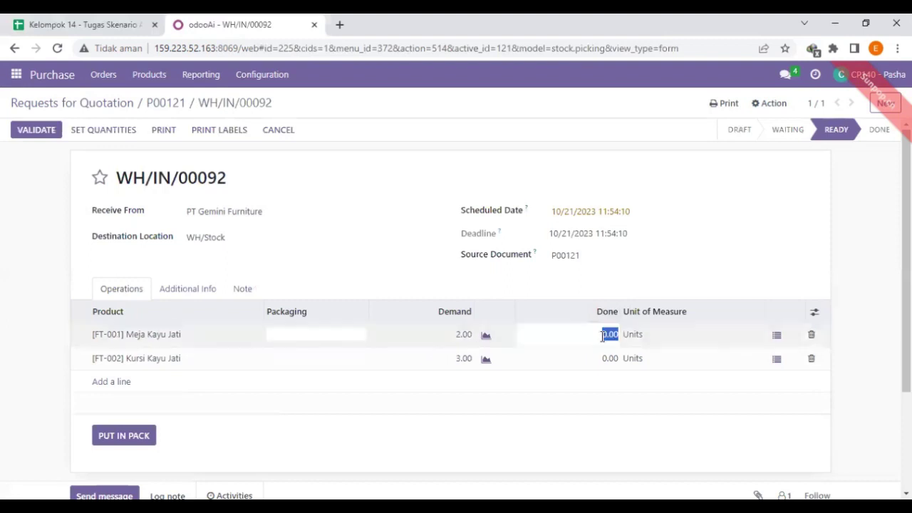
{"action": "type", "text": "2"}
{"action": "left_click", "coordinate": [494, 364]}
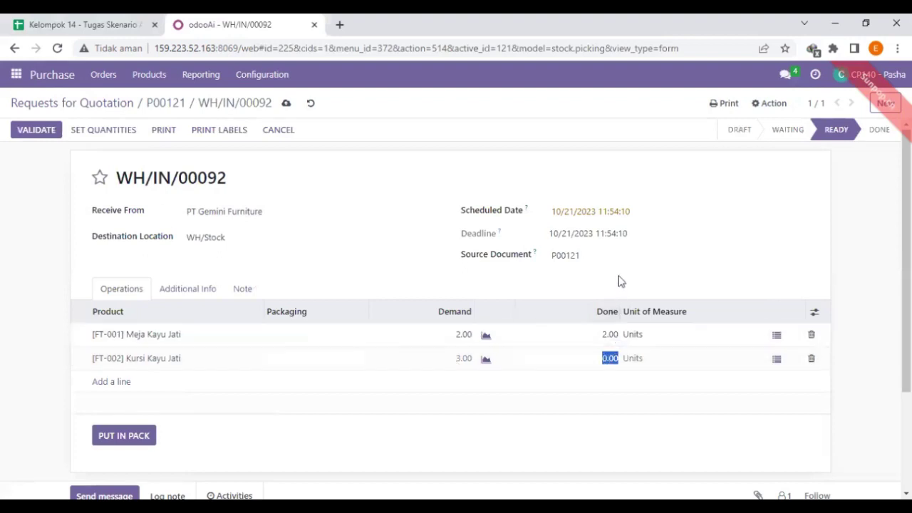
{"action": "type", "text": "3"}
{"action": "left_click", "coordinate": [887, 311]}
Validate the receipt so the transfer is marked Done.
{"action": "scroll", "coordinate": [871, 311], "scroll_direction": "down", "scroll_amount": 2}
{"action": "scroll", "coordinate": [869, 311], "scroll_direction": "up", "scroll_amount": 2}
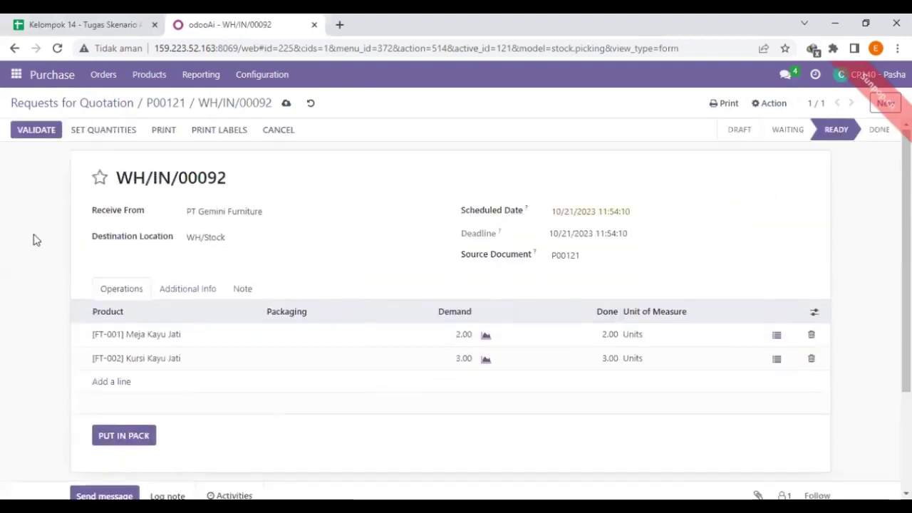
{"action": "scroll", "coordinate": [51, 199], "scroll_direction": "down", "scroll_amount": 2}
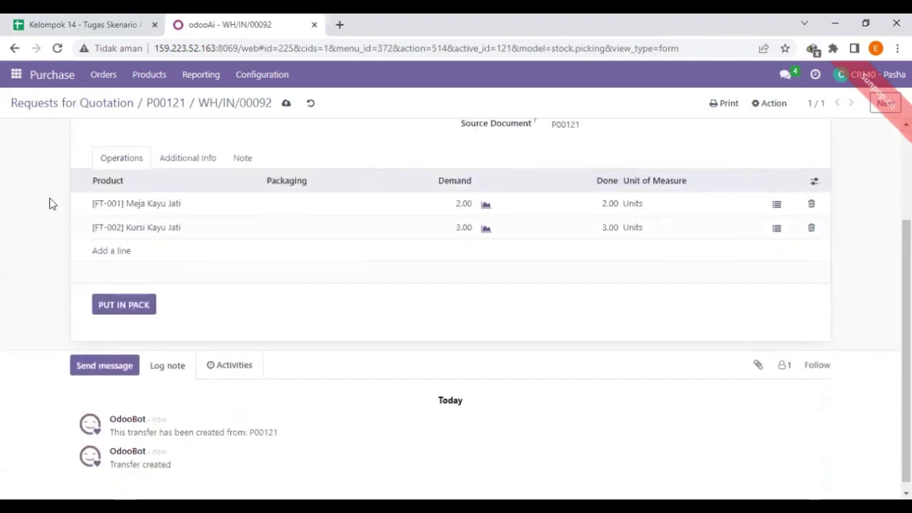
{"action": "scroll", "coordinate": [49, 204], "scroll_direction": "up", "scroll_amount": 2}
{"action": "left_click", "coordinate": [35, 135]}
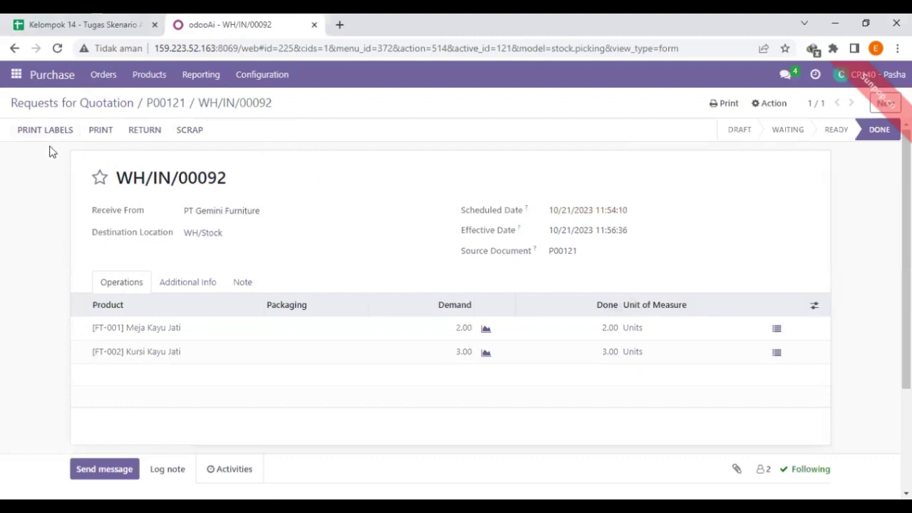
Return to P00121 and download its Purchase Order PDF.
{"action": "left_click", "coordinate": [163, 105]}
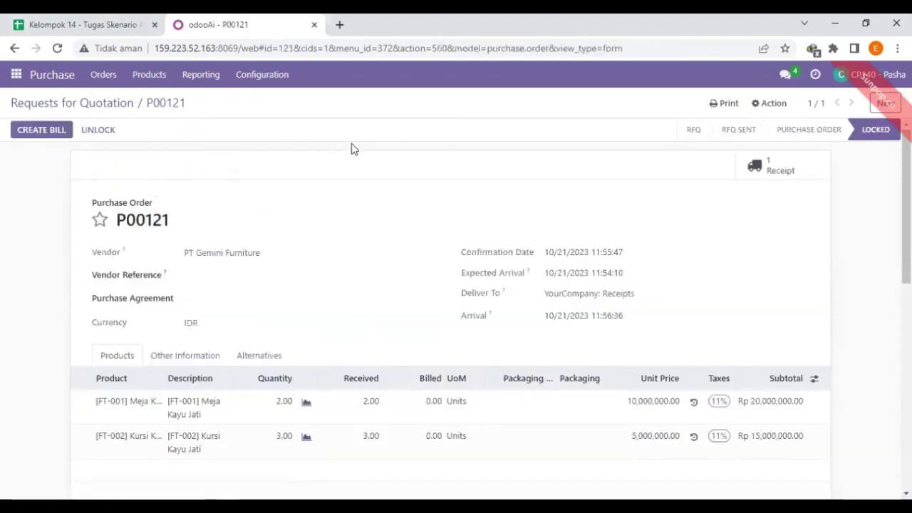
{"action": "left_click", "coordinate": [726, 107]}
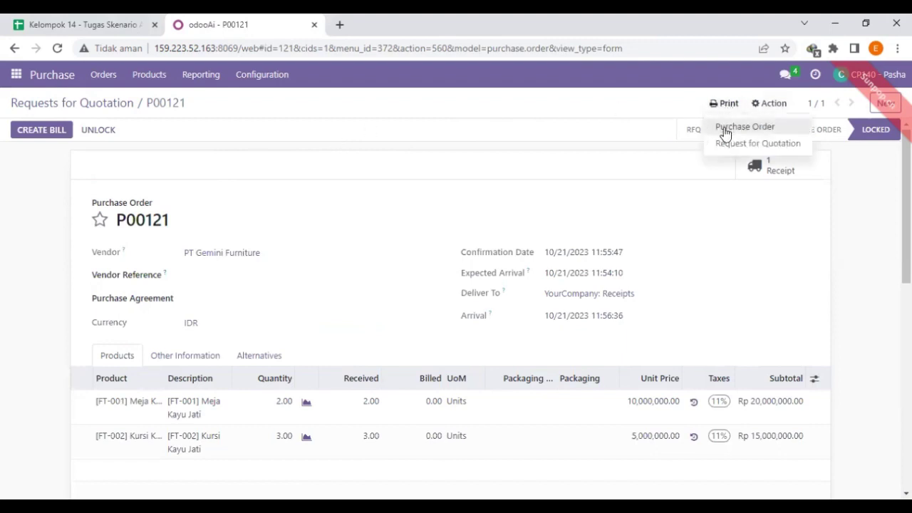
{"action": "left_click", "coordinate": [725, 134]}
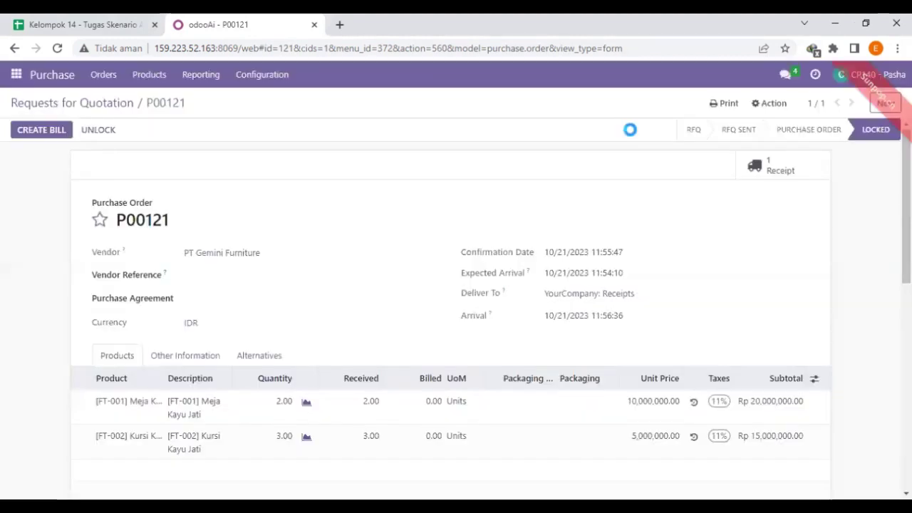
{"action": "left_click", "coordinate": [749, 79]}
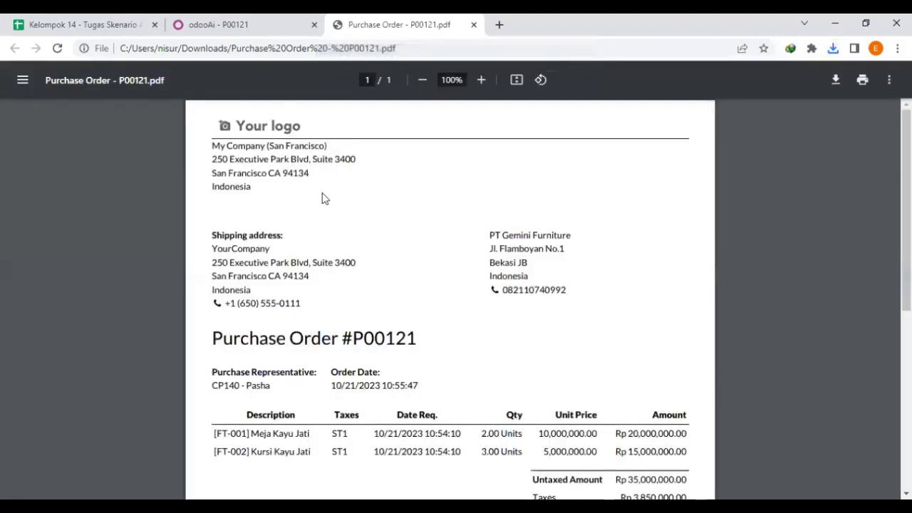
{"action": "scroll", "coordinate": [316, 196], "scroll_direction": "down", "scroll_amount": 4}
{"action": "scroll", "coordinate": [320, 198], "scroll_direction": "up", "scroll_amount": 4}
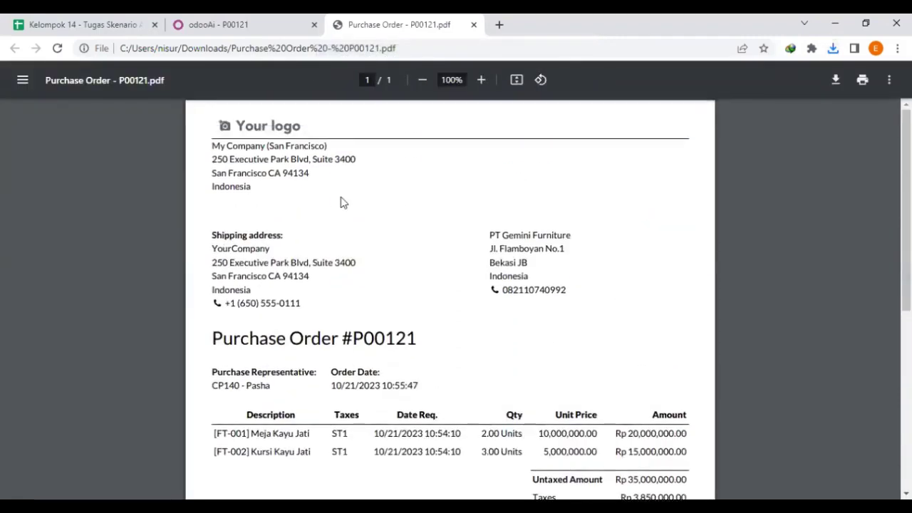
{"action": "scroll", "coordinate": [341, 203], "scroll_direction": "down", "scroll_amount": 4}
{"action": "scroll", "coordinate": [346, 190], "scroll_direction": "up", "scroll_amount": 4}
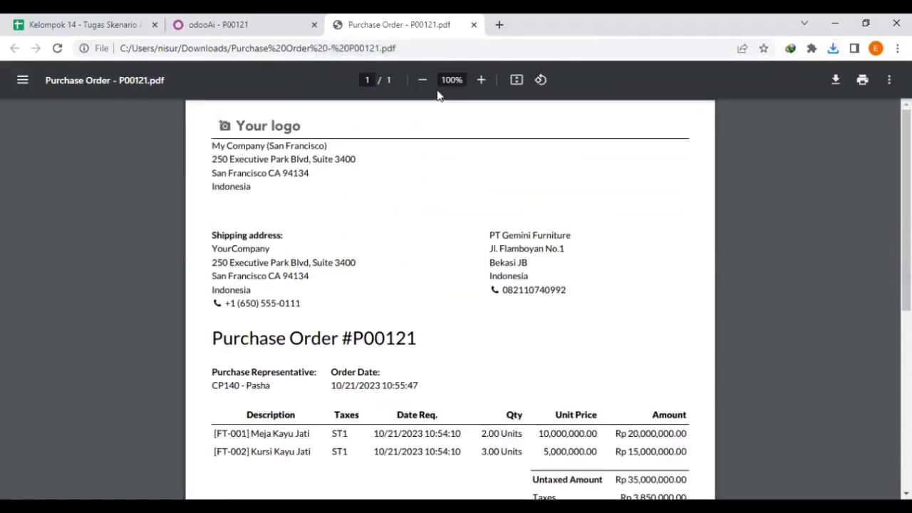
{"action": "left_click", "coordinate": [473, 24]}
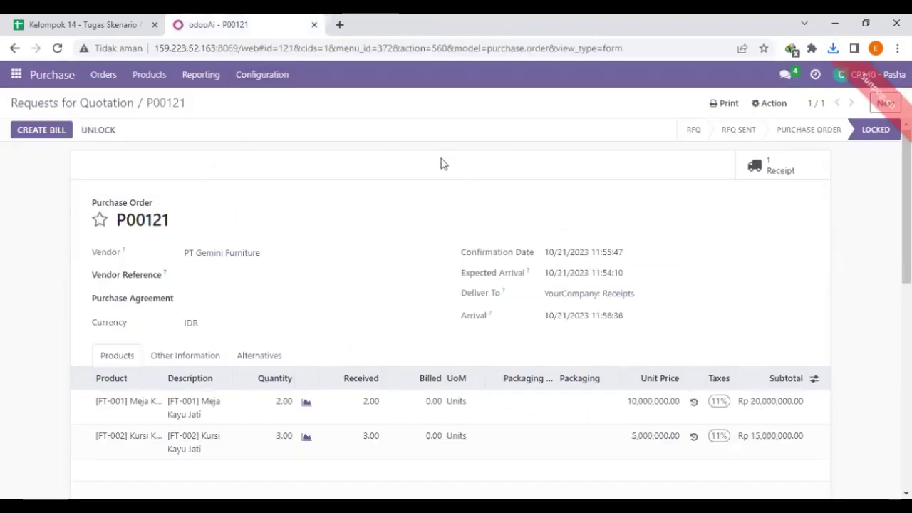
Create a draft vendor bill from P00121 with bill date 10/21/2023.
{"action": "scroll", "coordinate": [325, 204], "scroll_direction": "down", "scroll_amount": 2}
{"action": "scroll", "coordinate": [179, 171], "scroll_direction": "up", "scroll_amount": 2}
{"action": "left_click", "coordinate": [43, 130]}
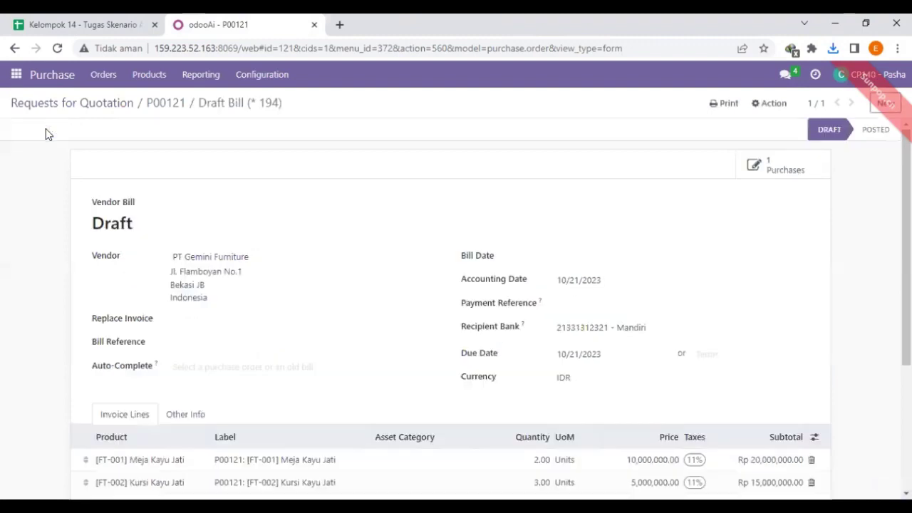
{"action": "left_click", "coordinate": [576, 259]}
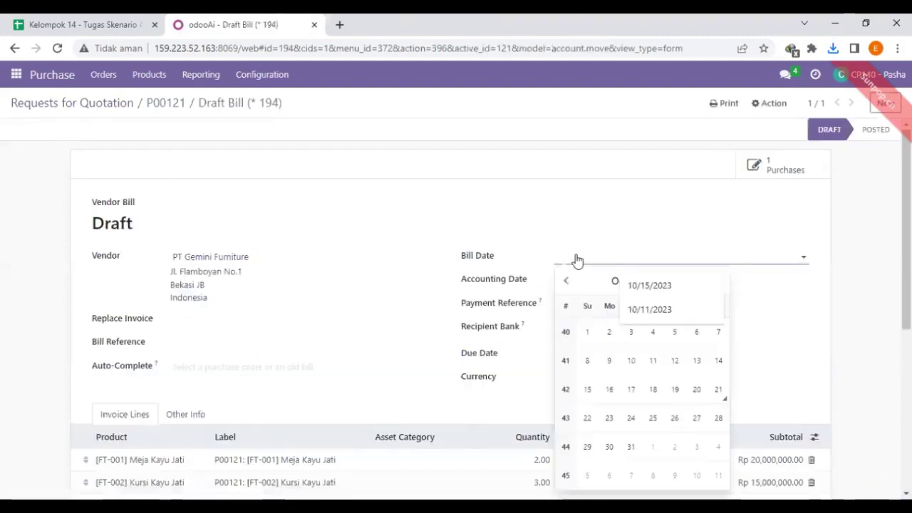
{"action": "left_click", "coordinate": [719, 390]}
{"action": "scroll", "coordinate": [862, 241], "scroll_direction": "down", "scroll_amount": 3}
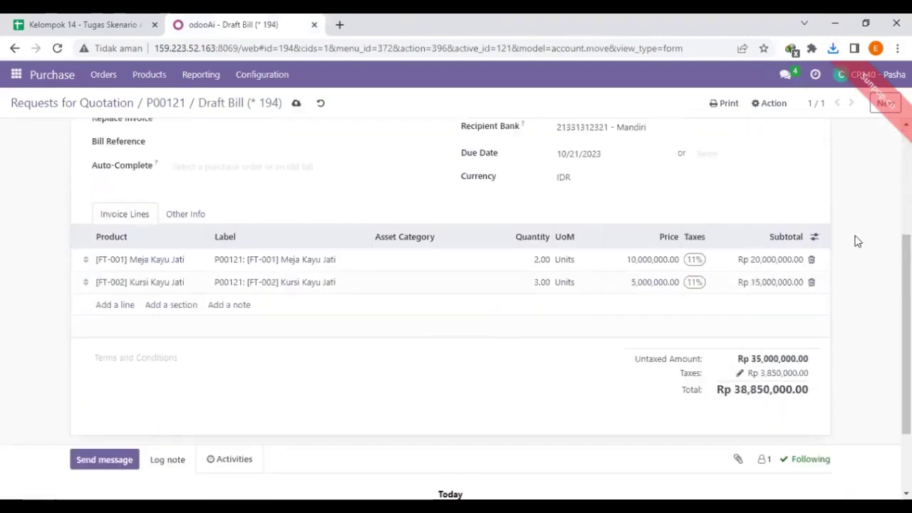
{"action": "scroll", "coordinate": [855, 240], "scroll_direction": "up", "scroll_amount": 3}
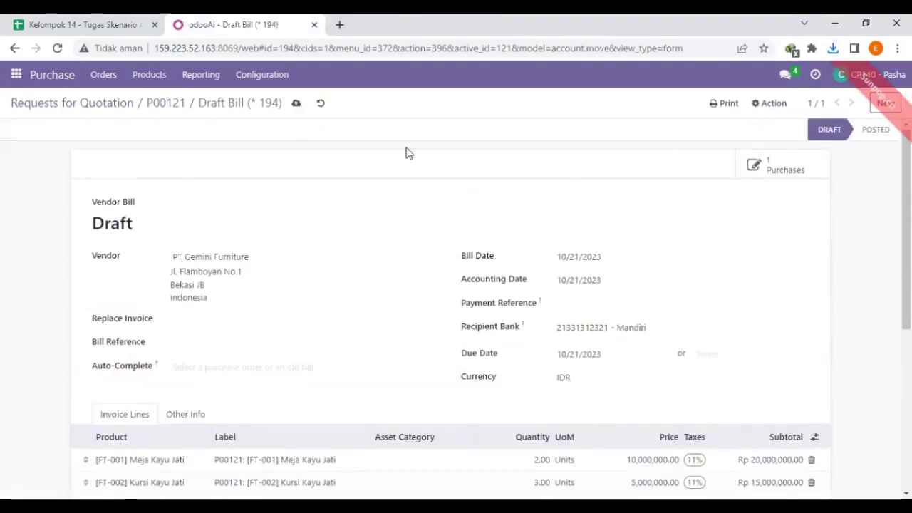
{"action": "scroll", "coordinate": [345, 173], "scroll_direction": "down", "scroll_amount": 1}
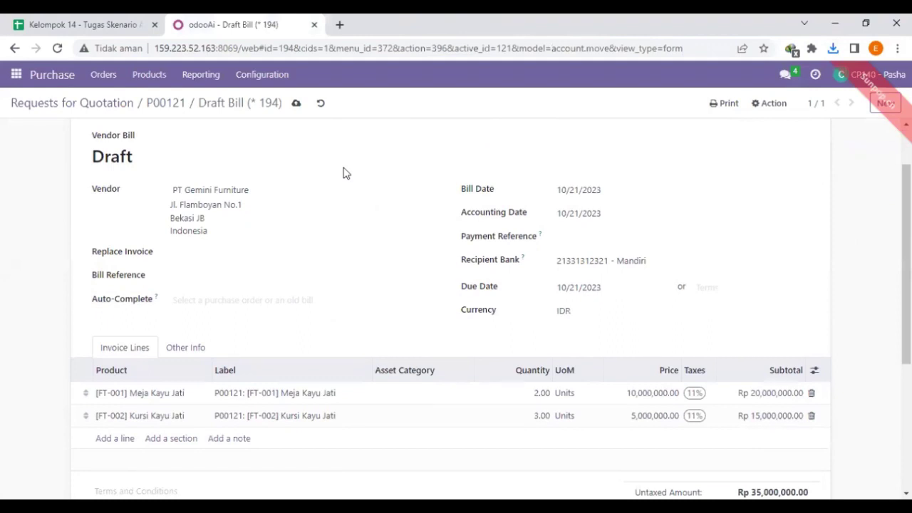
{"action": "scroll", "coordinate": [345, 173], "scroll_direction": "up", "scroll_amount": 1}
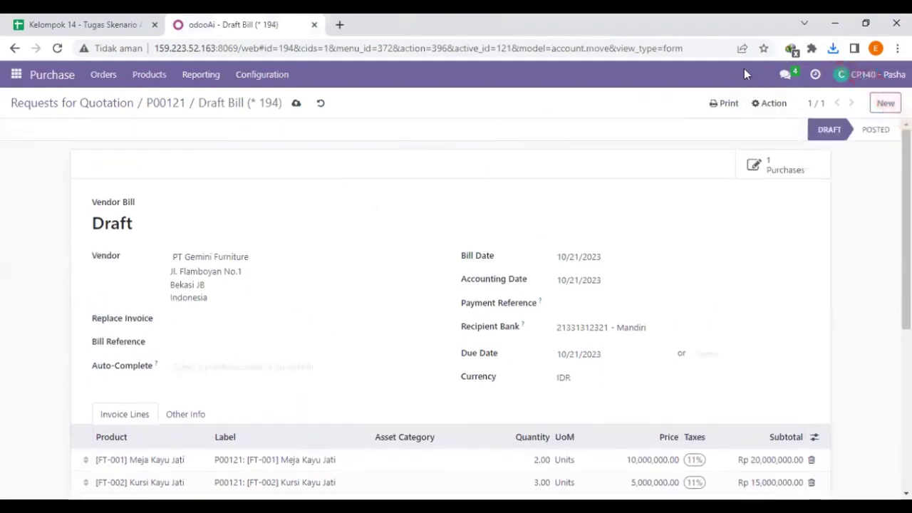
Download the bill as an Invoices without Payment PDF.
{"action": "left_click", "coordinate": [757, 104]}
{"action": "left_click", "coordinate": [727, 104]}
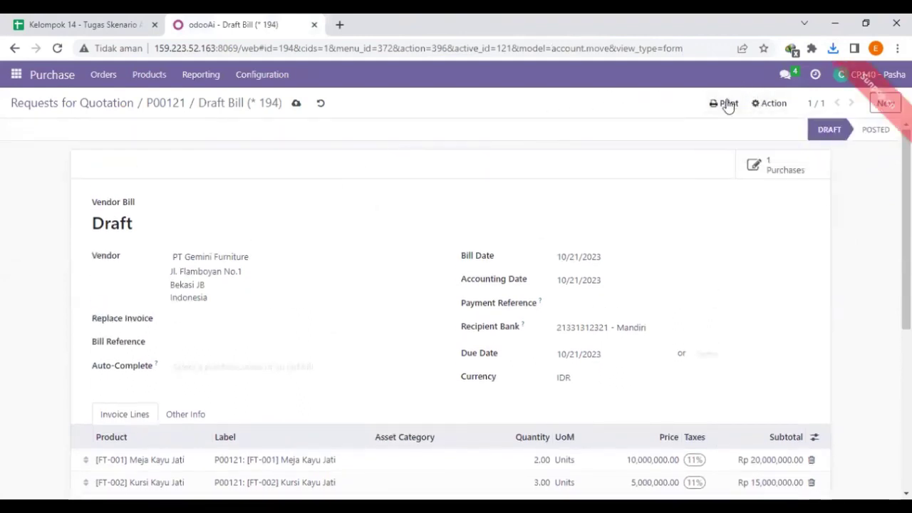
{"action": "left_click", "coordinate": [727, 104]}
{"action": "left_click", "coordinate": [716, 127]}
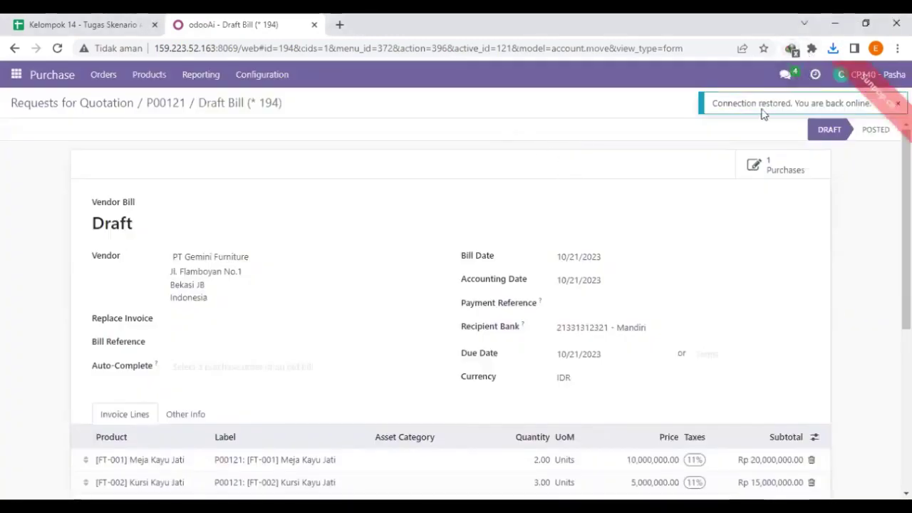
{"action": "left_click", "coordinate": [759, 102]}
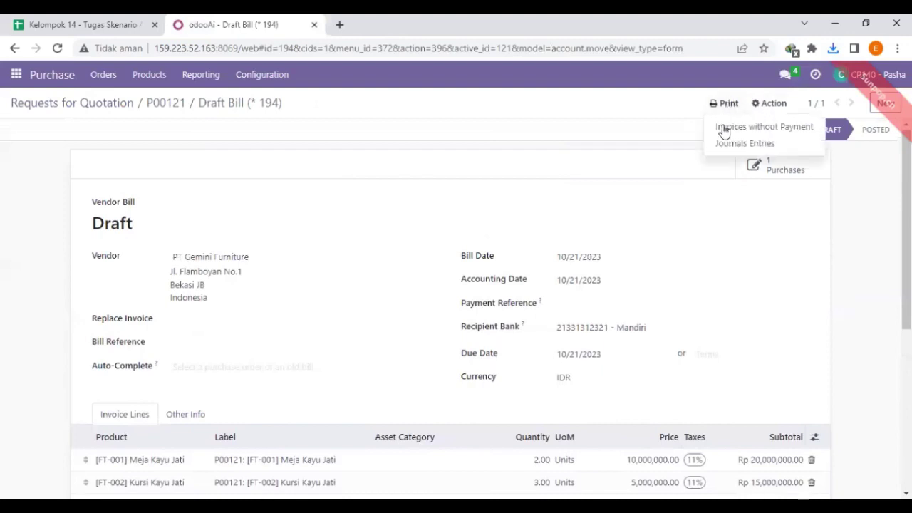
{"action": "left_click", "coordinate": [731, 124]}
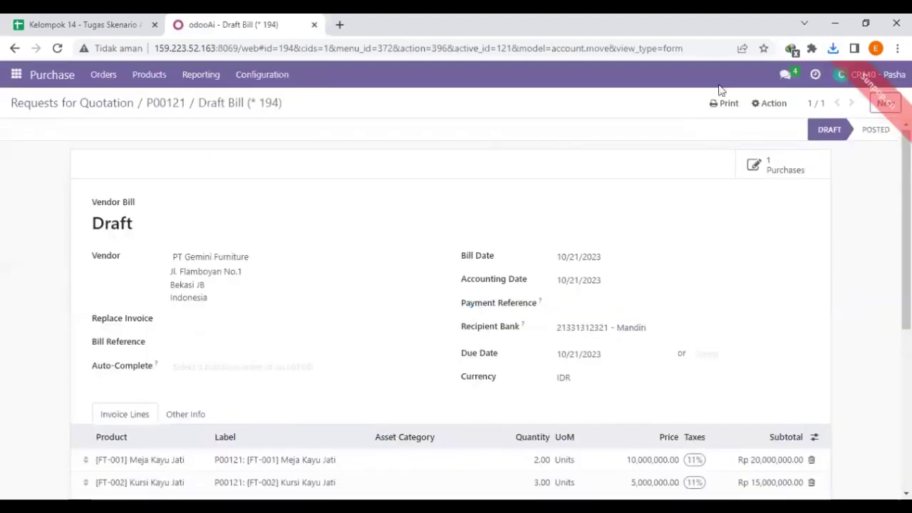
{"action": "left_click", "coordinate": [718, 84]}
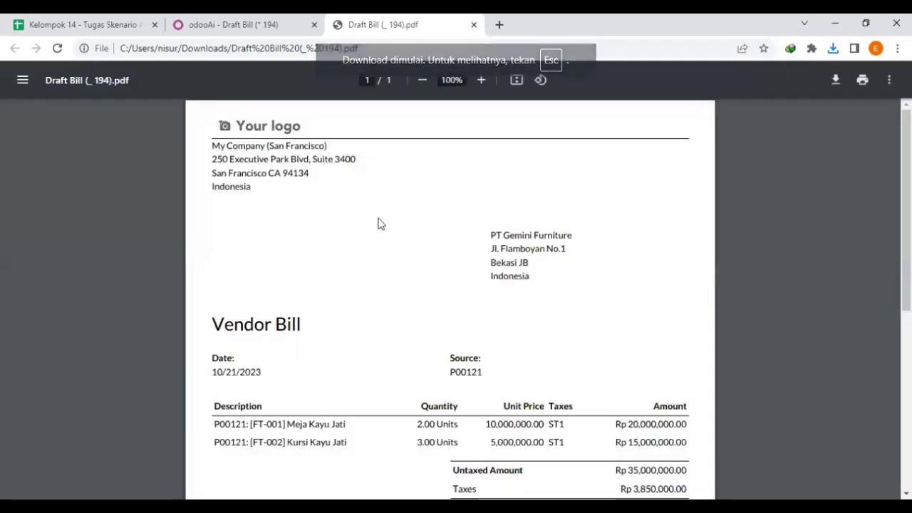
{"action": "scroll", "coordinate": [377, 224], "scroll_direction": "down", "scroll_amount": 2}
{"action": "scroll", "coordinate": [378, 223], "scroll_direction": "up", "scroll_amount": 2}
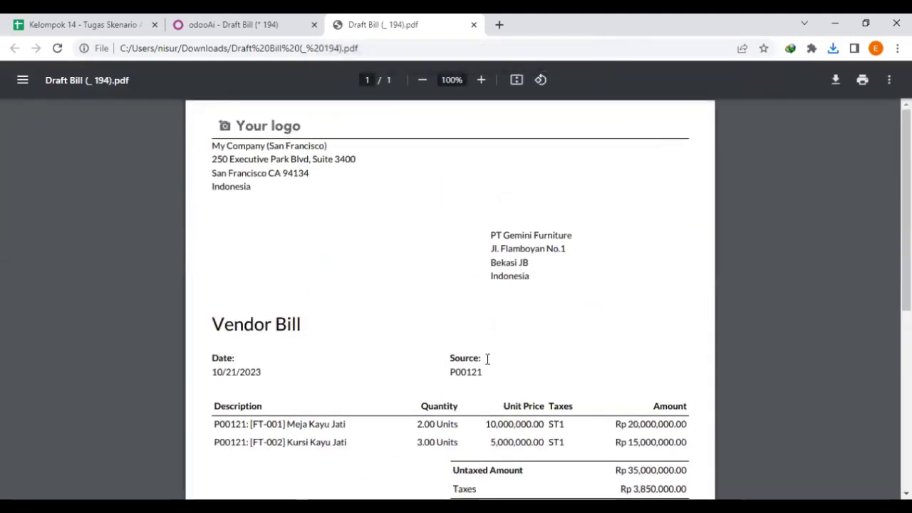
{"action": "scroll", "coordinate": [502, 338], "scroll_direction": "down", "scroll_amount": 3}
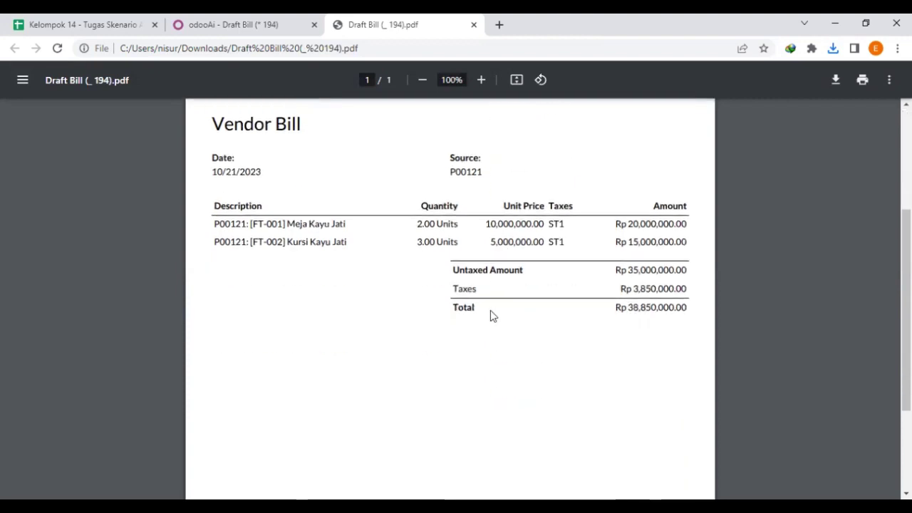
{"action": "scroll", "coordinate": [490, 314], "scroll_direction": "up", "scroll_amount": 3}
Close the draft bill PDF and open the colleague's direct conversation in Discuss.
{"action": "left_click", "coordinate": [474, 24]}
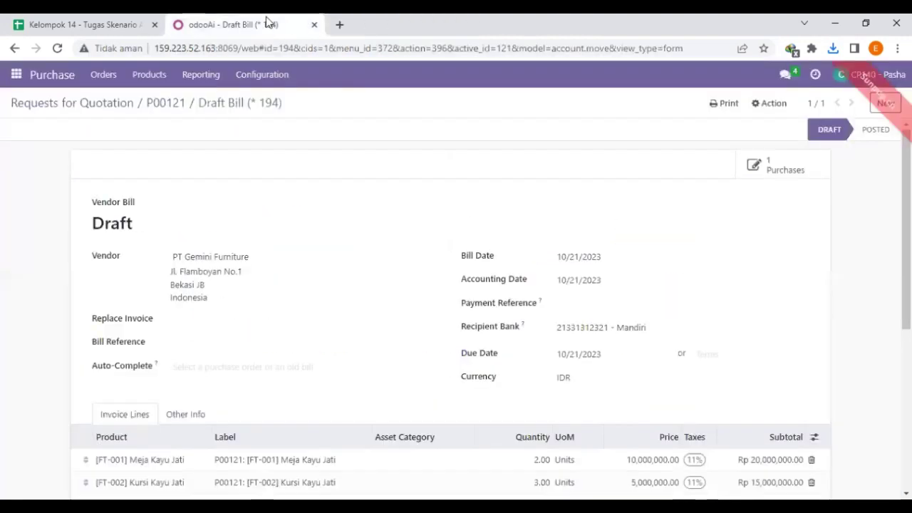
{"action": "left_click", "coordinate": [16, 75]}
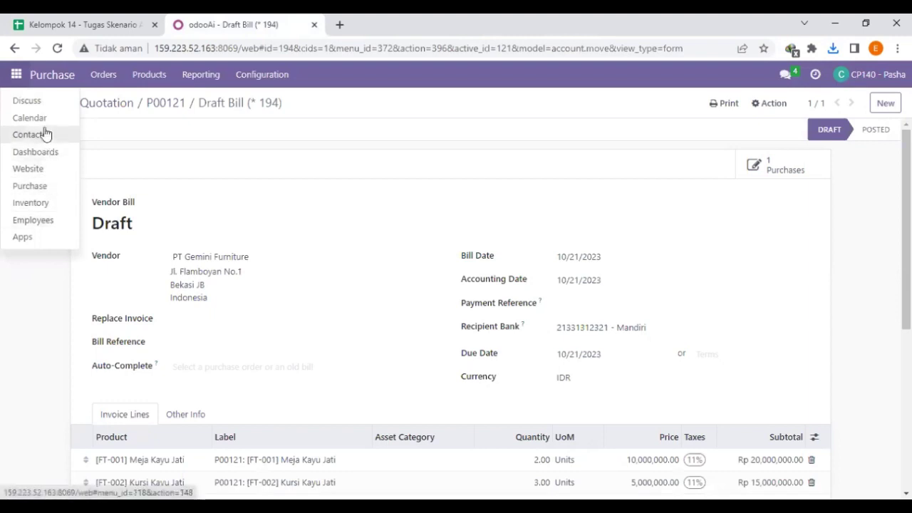
{"action": "left_click", "coordinate": [45, 106]}
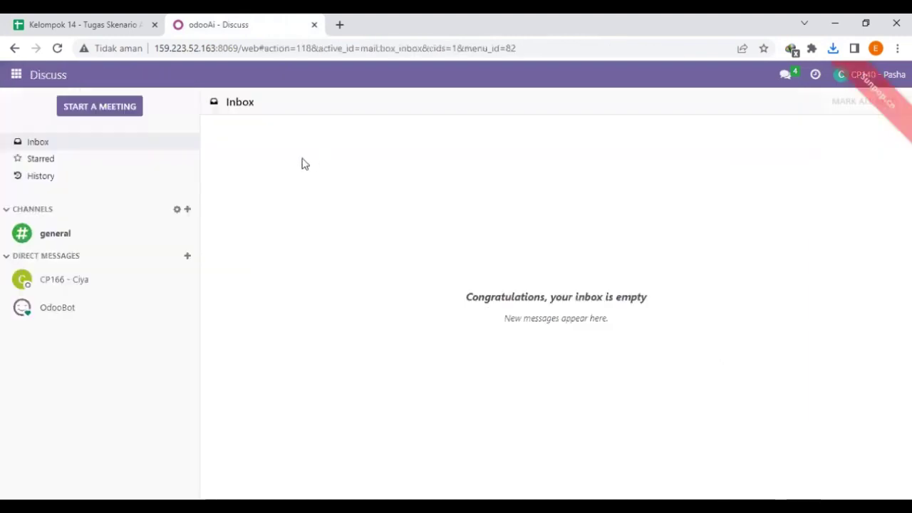
{"action": "left_click", "coordinate": [107, 288]}
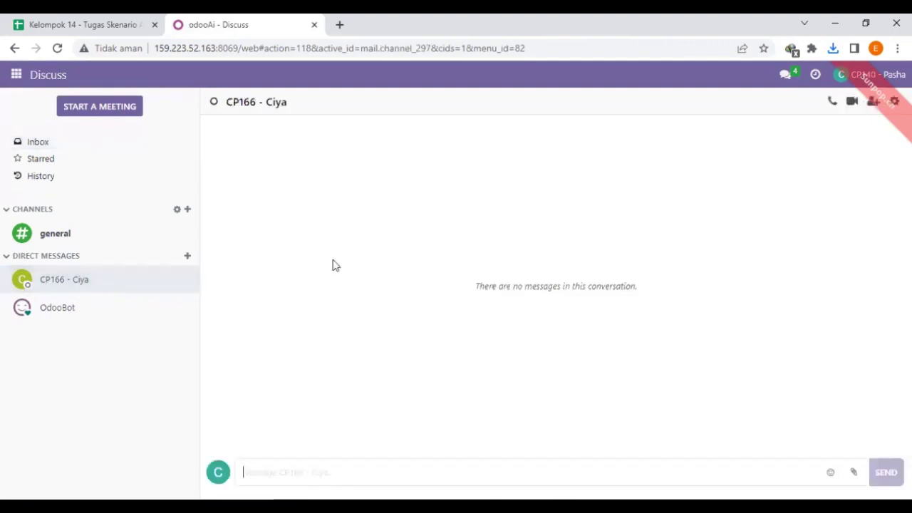
Draft 'Tolong lakukan pengecekan terhadap dokumen vendor Bill berikut.' and start attaching files.
{"action": "type", "text": "T"}
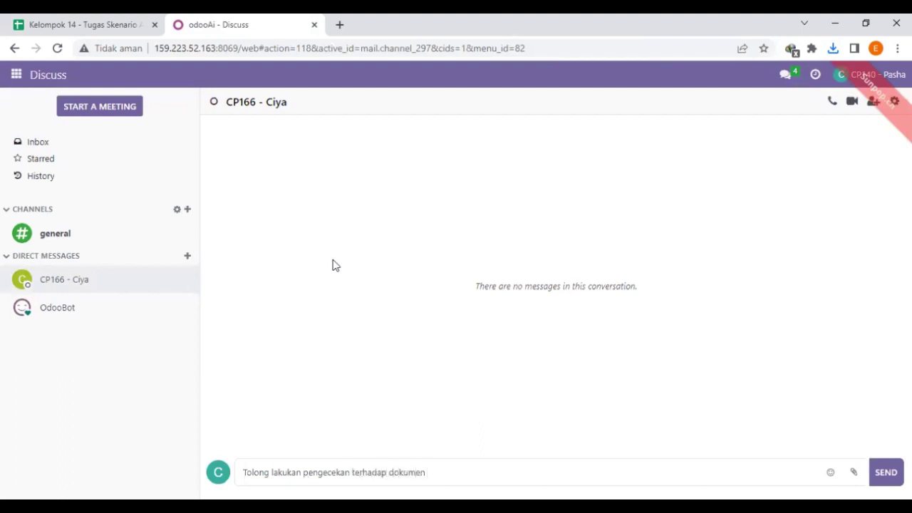
{"action": "type", "text": "vendor Bill berikut"}
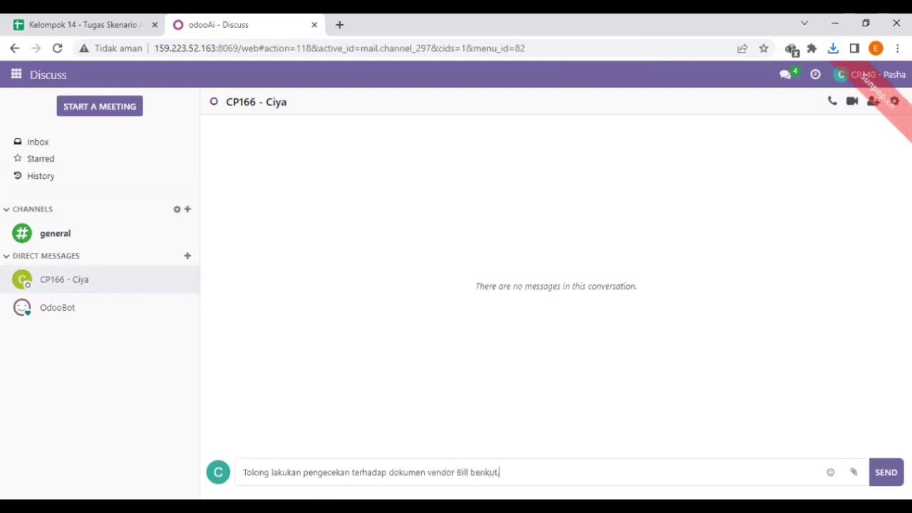
{"action": "type", "text": "."}
{"action": "left_click", "coordinate": [854, 472]}
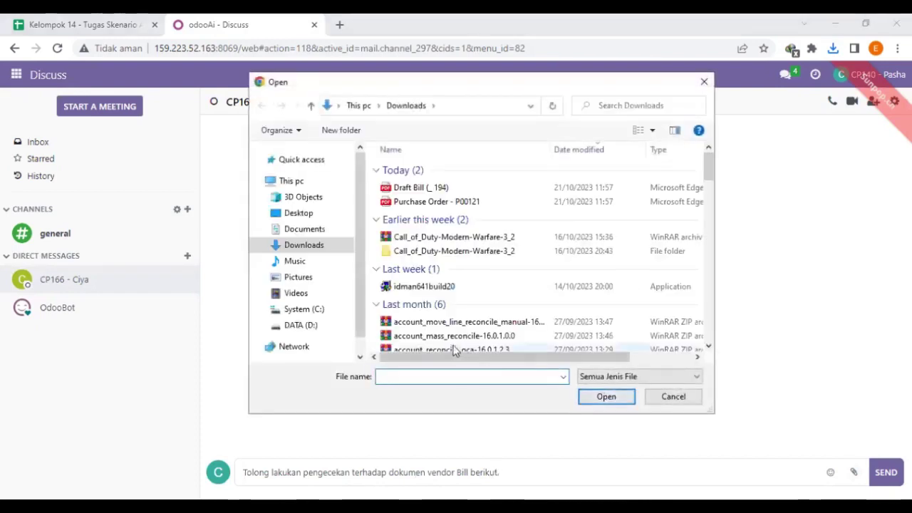
Attach the draft bill and Purchase Order PDFs and send the message.
{"action": "left_click", "coordinate": [399, 189]}
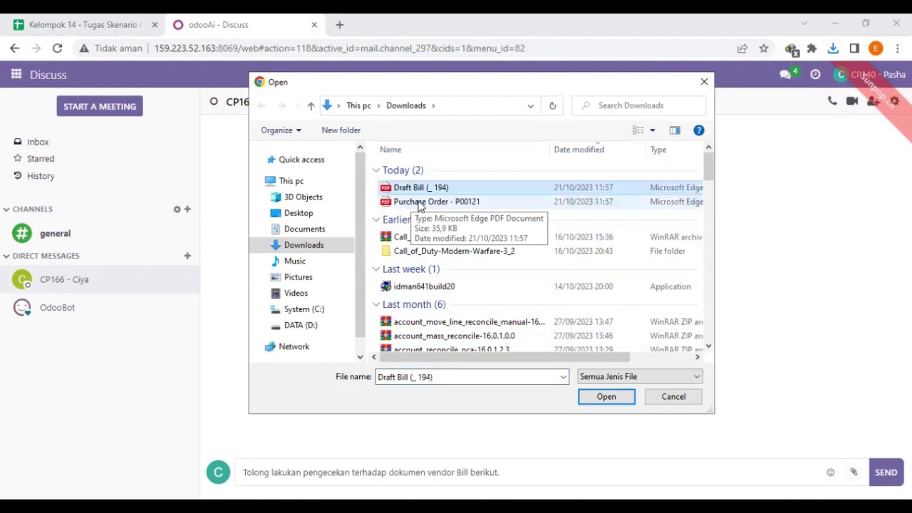
{"action": "left_click", "coordinate": [422, 203], "text": "ctrl"}
{"action": "left_click", "coordinate": [606, 397]}
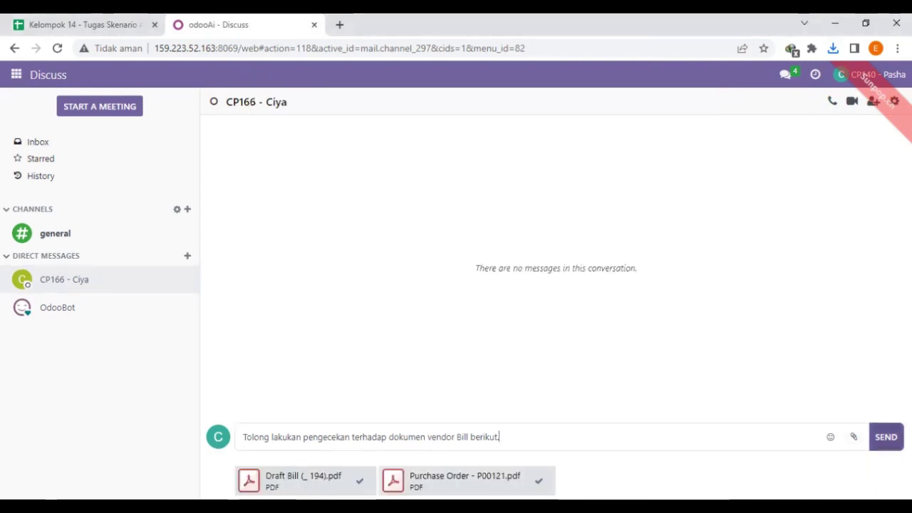
{"action": "left_click", "coordinate": [886, 437]}
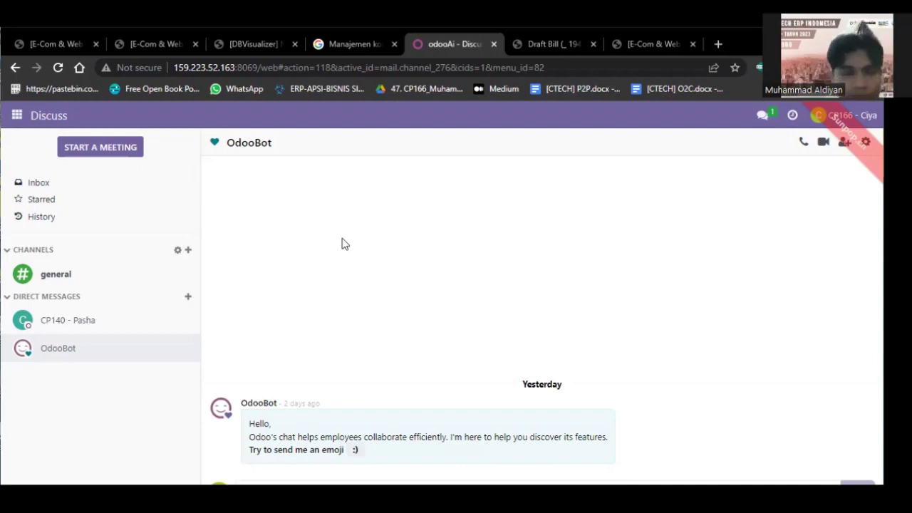
Open the colleague's chat holding Purchase Order - P00121.pdf and Draft Bill (_ 194).pdf.
{"action": "left_click", "coordinate": [136, 321]}
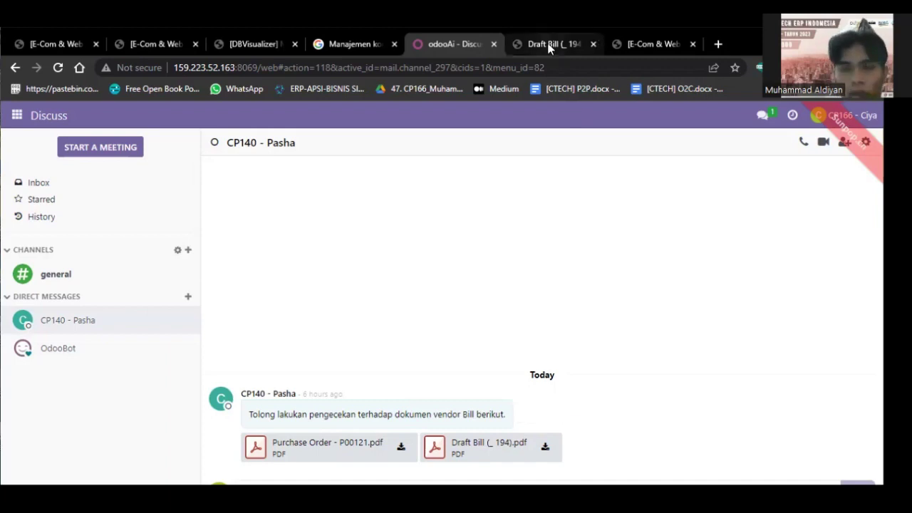
{"action": "key", "text": "ctrl+Tab"}
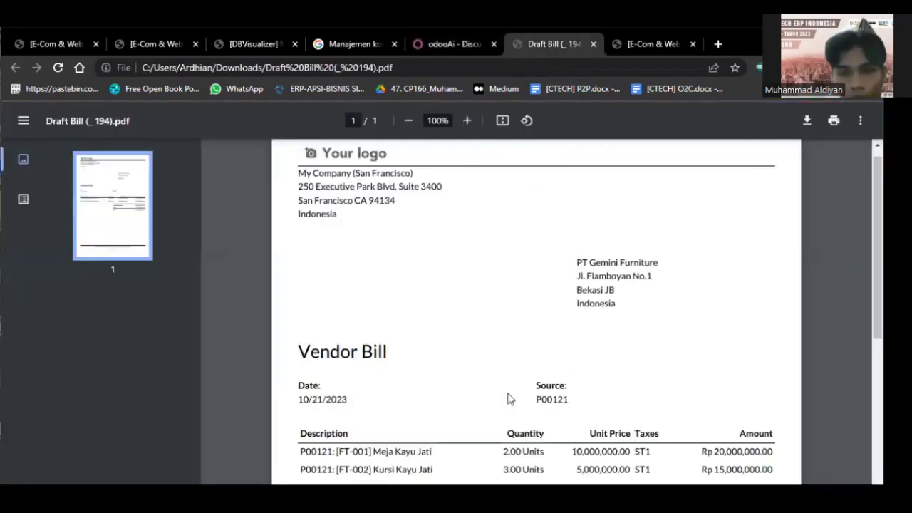
{"action": "scroll", "coordinate": [509, 399], "scroll_direction": "down", "scroll_amount": 3}
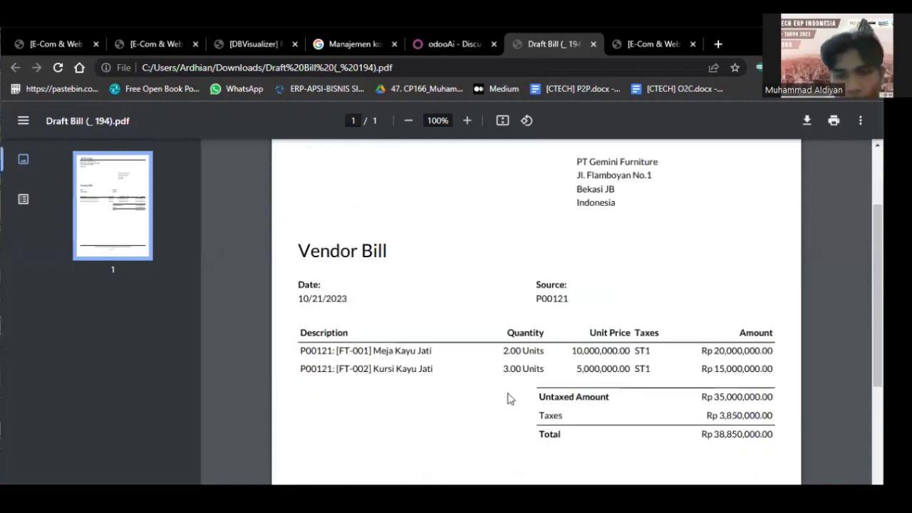
{"action": "scroll", "coordinate": [509, 399], "scroll_direction": "up", "scroll_amount": 2}
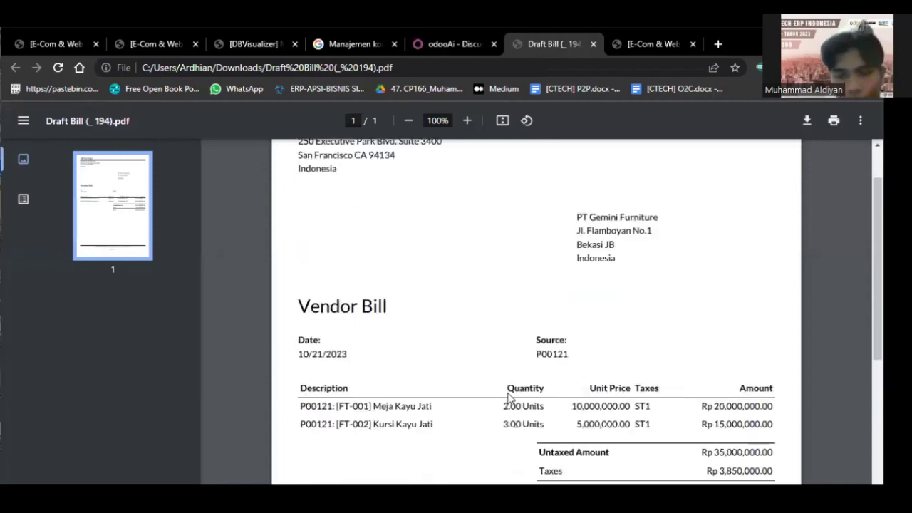
{"action": "scroll", "coordinate": [508, 399], "scroll_direction": "up", "scroll_amount": 2}
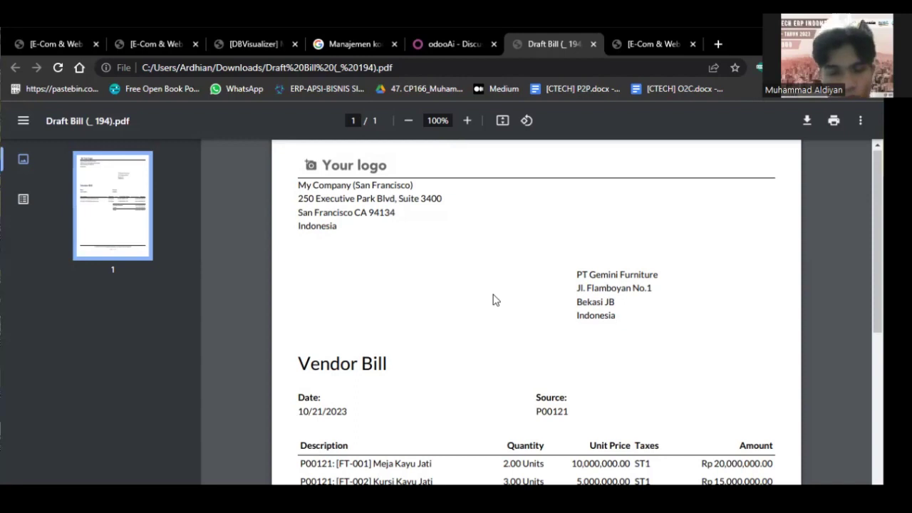
{"action": "left_click", "coordinate": [461, 48]}
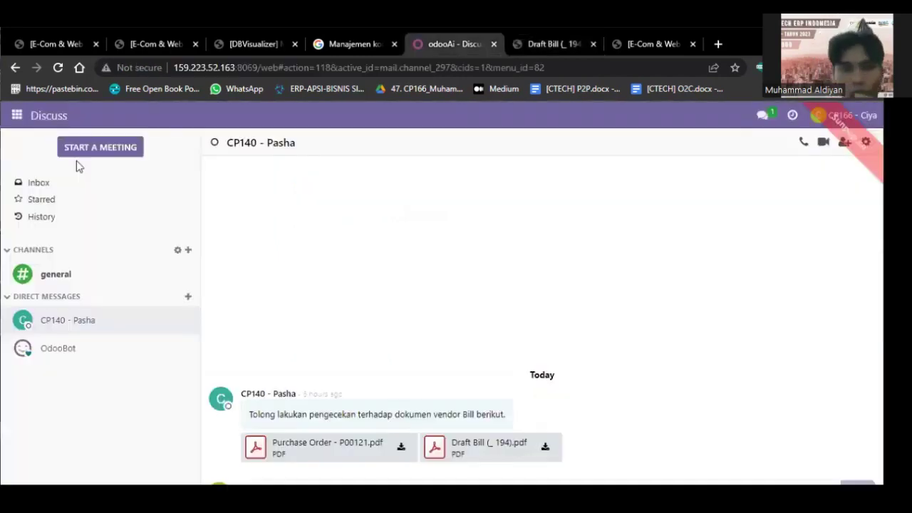
Go to Accounting's vendor Bills list and open draft bill 194 for PT Gemini Furniture.
{"action": "left_click", "coordinate": [17, 117]}
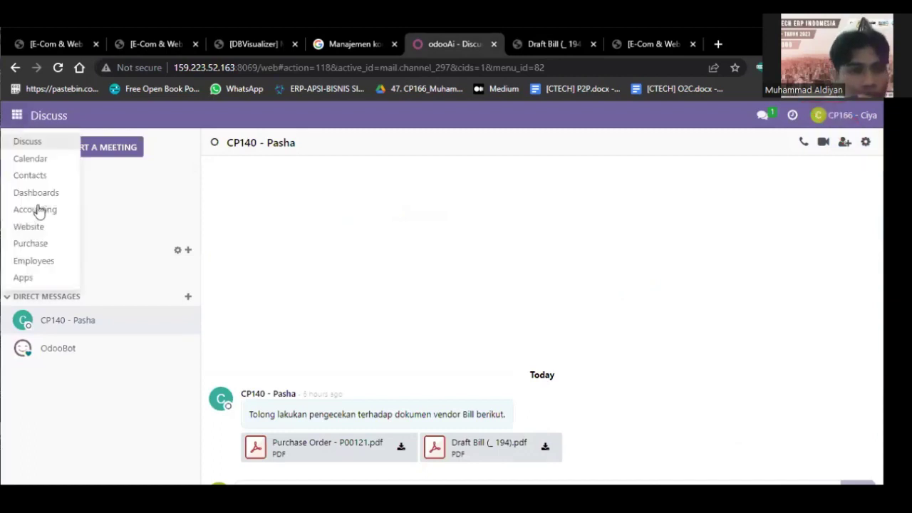
{"action": "left_click", "coordinate": [234, 191]}
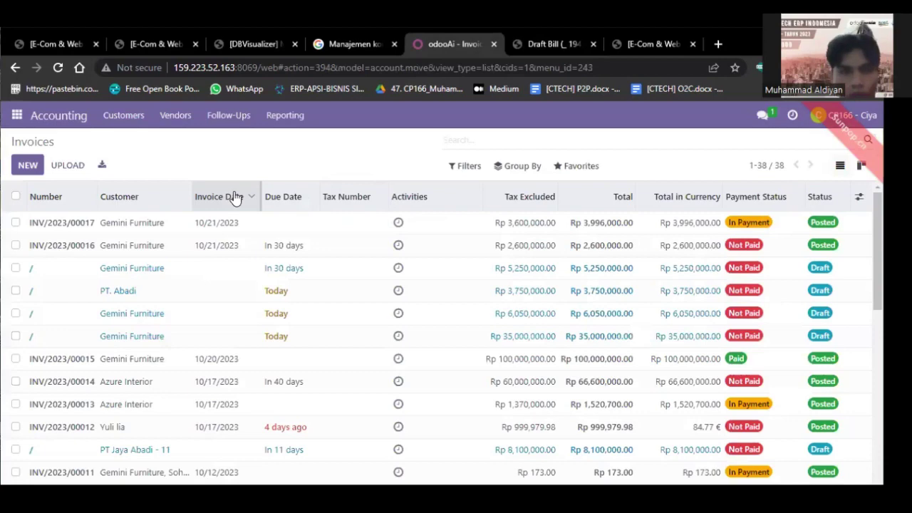
{"action": "left_click", "coordinate": [174, 116]}
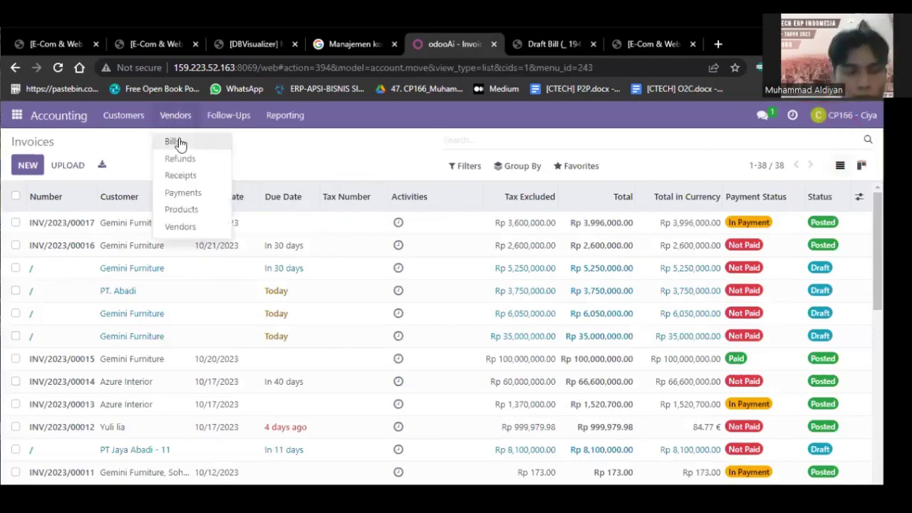
{"action": "left_click", "coordinate": [179, 143]}
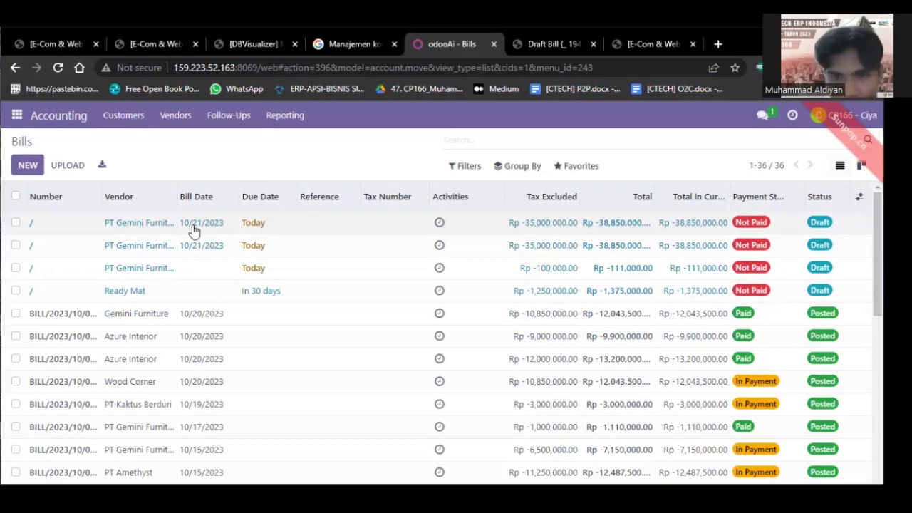
{"action": "double_click", "coordinate": [193, 225]}
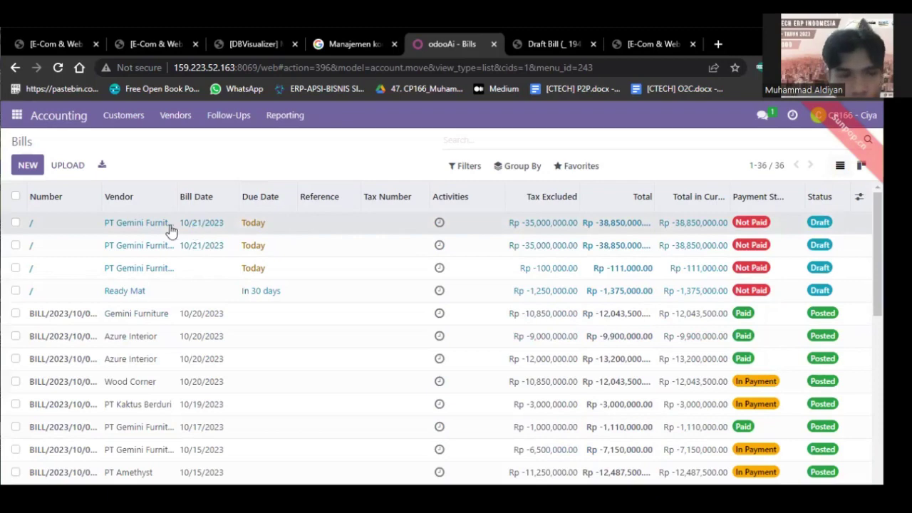
{"action": "double_click", "coordinate": [170, 226]}
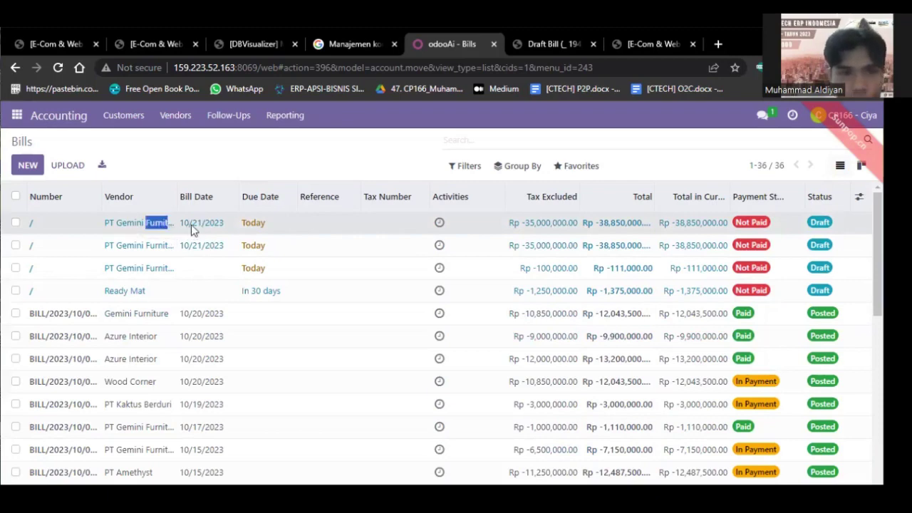
{"action": "left_click", "coordinate": [191, 224]}
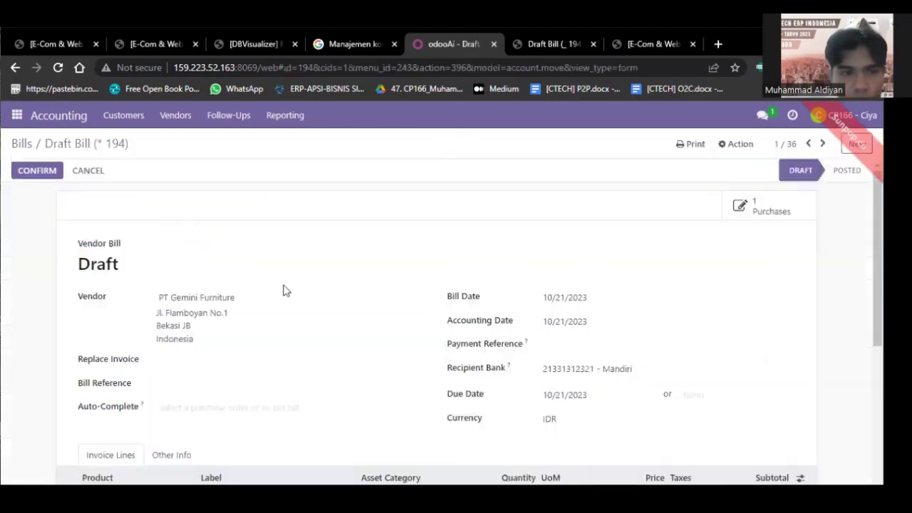
Review the bill lines against the figures in the draft bill PDF.
{"action": "scroll", "coordinate": [284, 291], "scroll_direction": "down", "scroll_amount": 1}
{"action": "scroll", "coordinate": [284, 291], "scroll_direction": "up", "scroll_amount": 1}
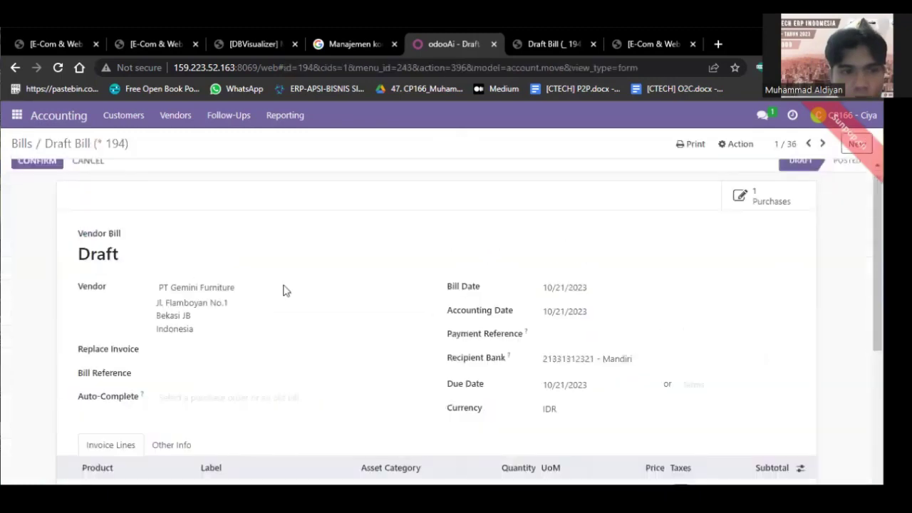
{"action": "scroll", "coordinate": [284, 290], "scroll_direction": "down", "scroll_amount": 2}
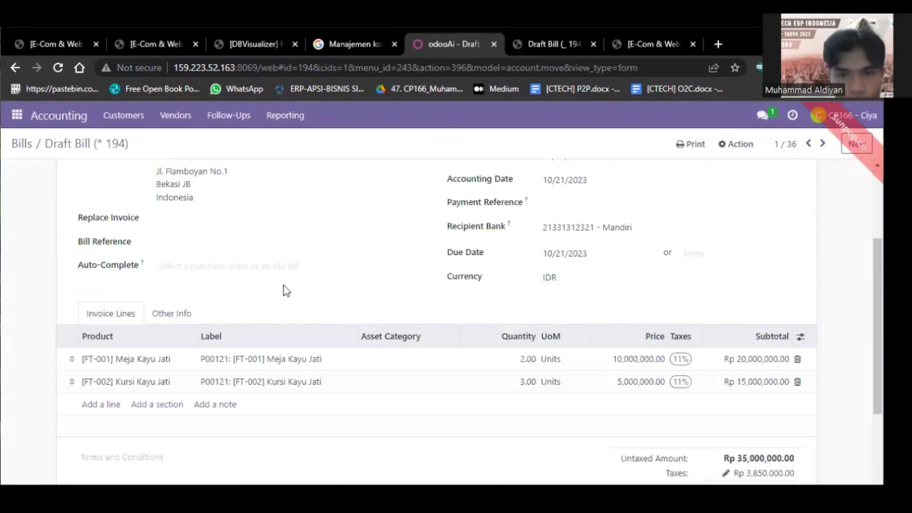
{"action": "scroll", "coordinate": [284, 291], "scroll_direction": "up", "scroll_amount": 2}
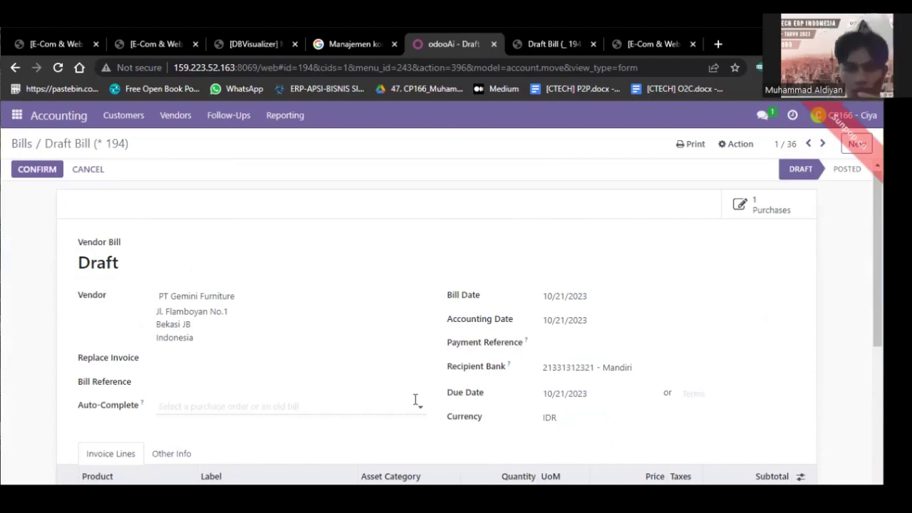
{"action": "scroll", "coordinate": [415, 401], "scroll_direction": "down", "scroll_amount": 2}
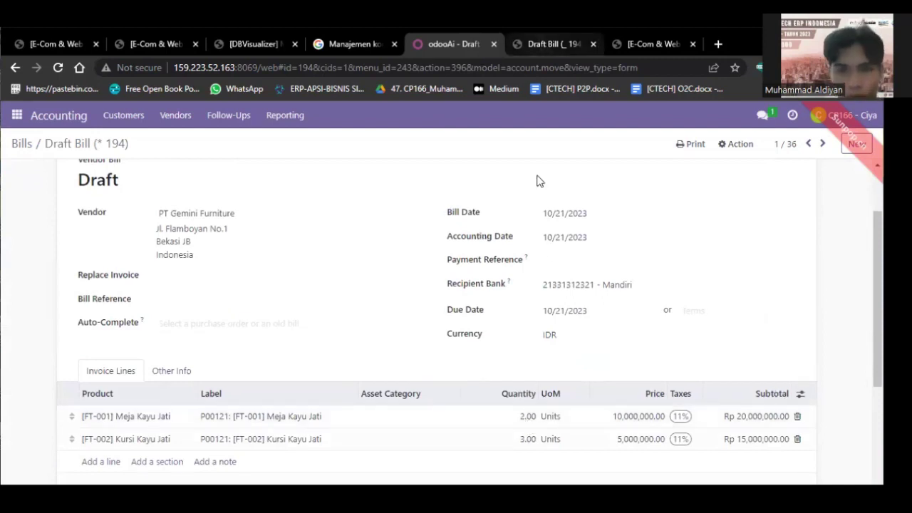
{"action": "key", "text": "ctrl+Tab"}
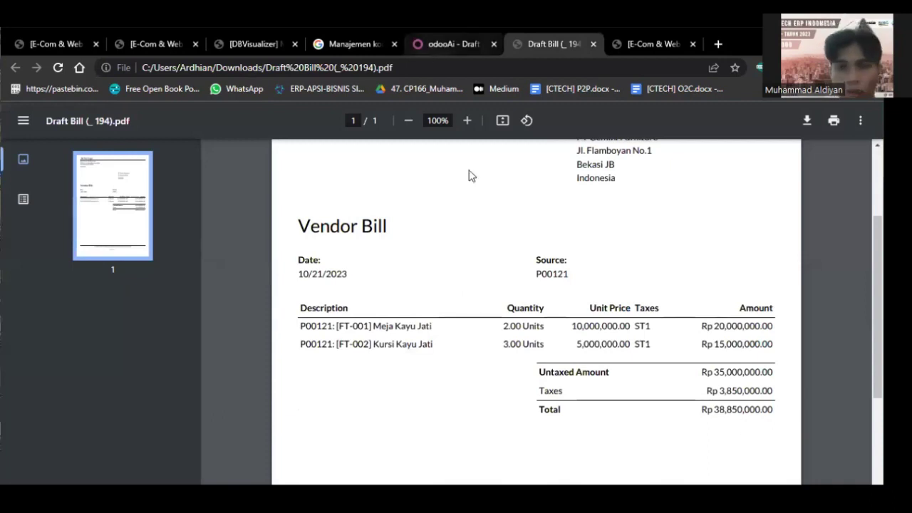
{"action": "key", "text": "ctrl+shift+Tab"}
{"action": "scroll", "coordinate": [588, 428], "scroll_direction": "down", "scroll_amount": 1}
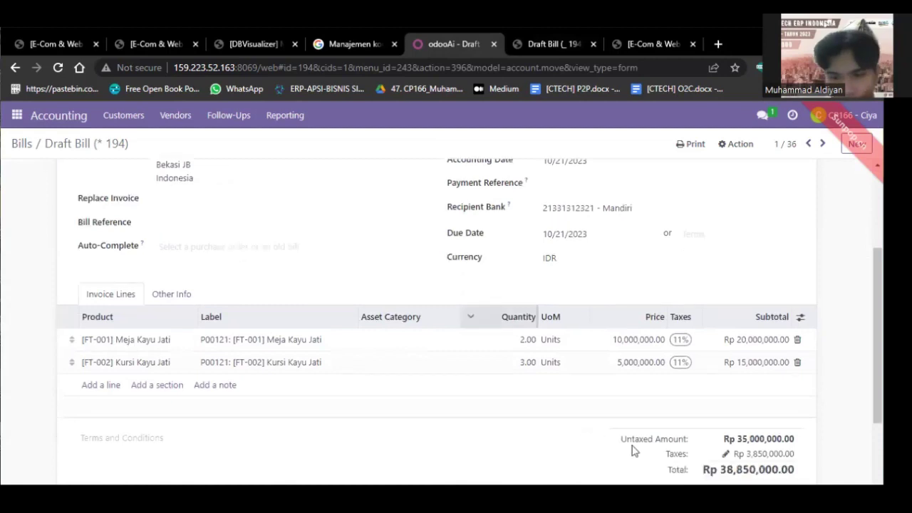
{"action": "scroll", "coordinate": [746, 427], "scroll_direction": "down", "scroll_amount": 1}
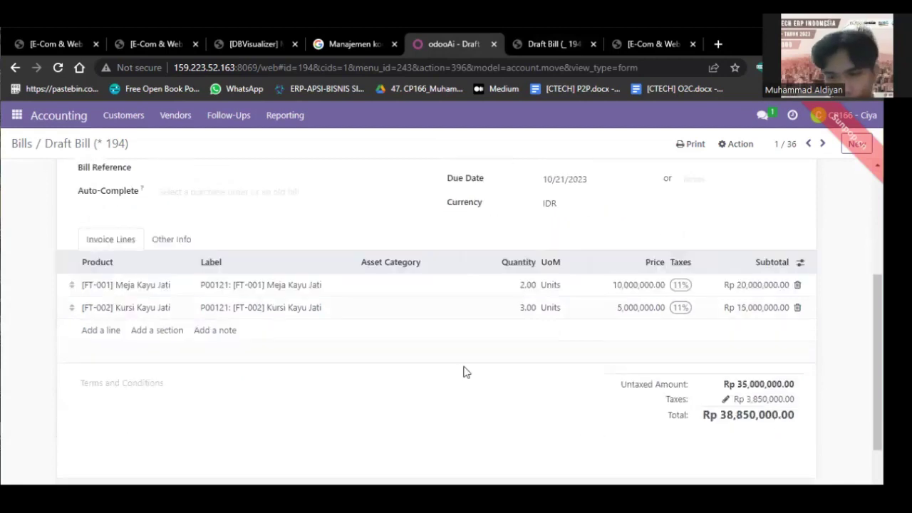
{"action": "scroll", "coordinate": [463, 372], "scroll_direction": "up", "scroll_amount": 3}
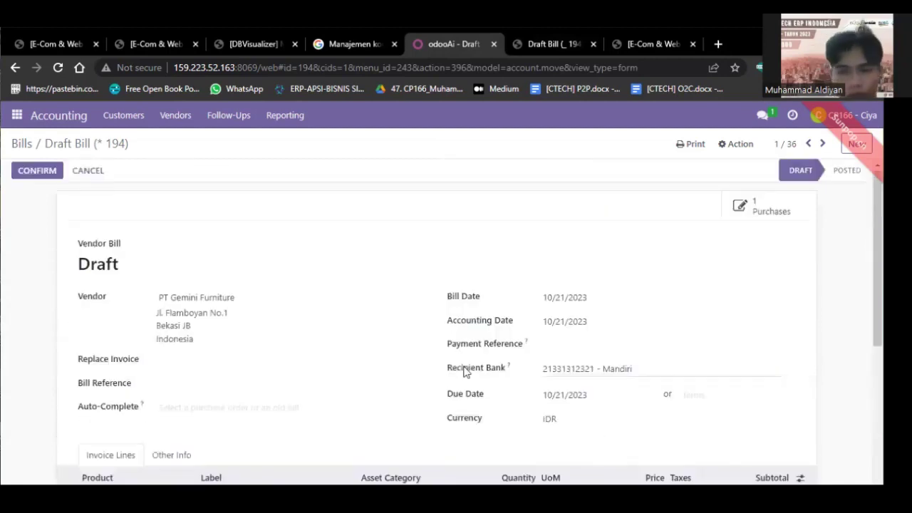
Confirm the bill, posting it as BILL/2023/10/0029.
{"action": "left_click", "coordinate": [36, 172]}
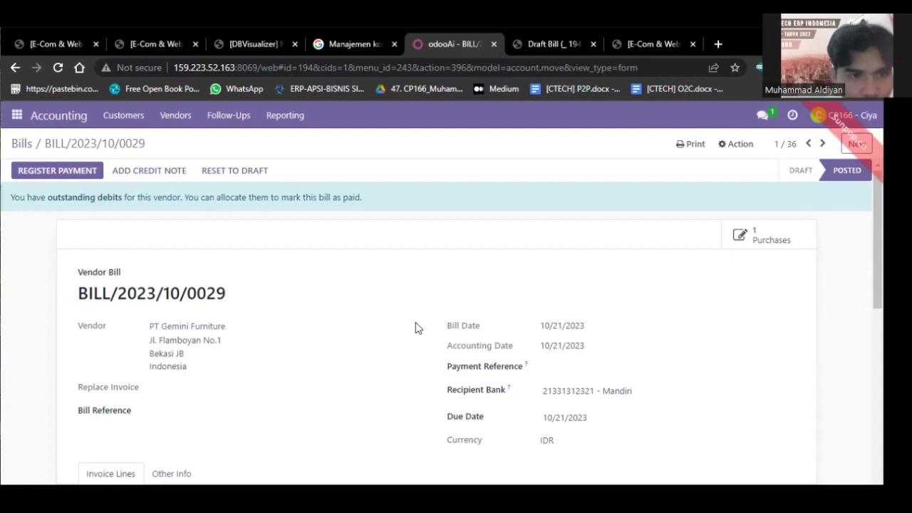
{"action": "scroll", "coordinate": [418, 327], "scroll_direction": "down", "scroll_amount": 1}
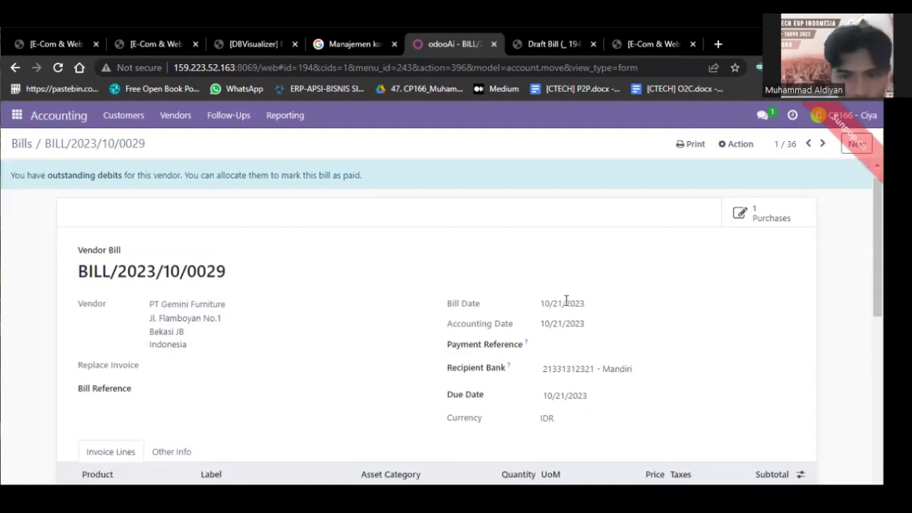
{"action": "scroll", "coordinate": [568, 300], "scroll_direction": "up", "scroll_amount": 1}
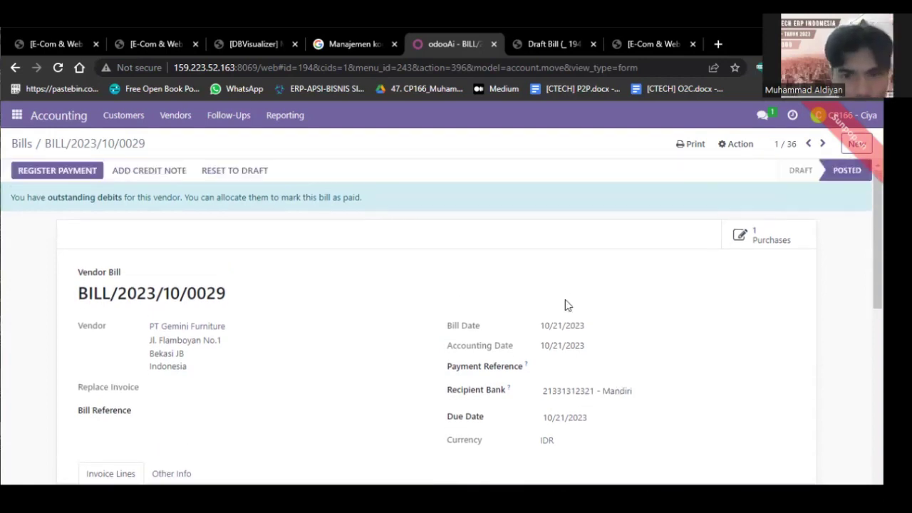
Pick 20 November 2023 as the due date of BILL/2023/10/0029 in the calendar.
{"action": "left_click", "coordinate": [595, 422]}
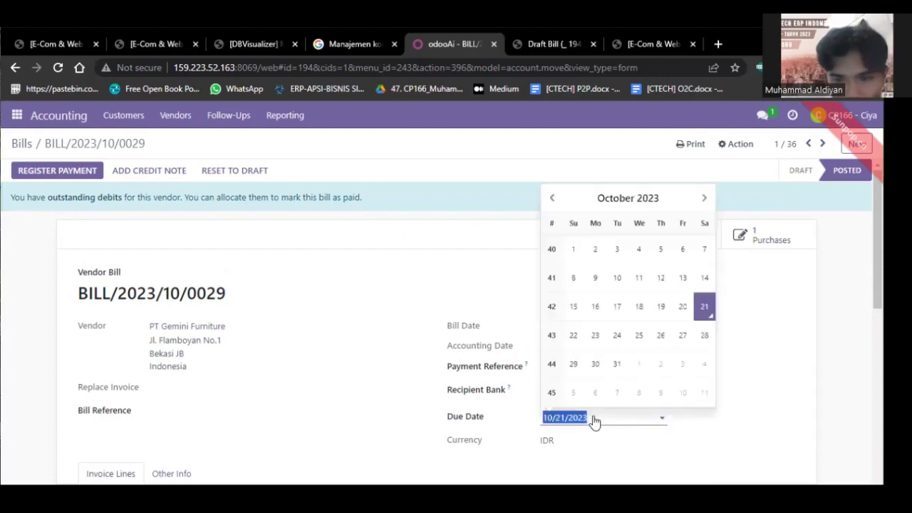
{"action": "left_click", "coordinate": [616, 421]}
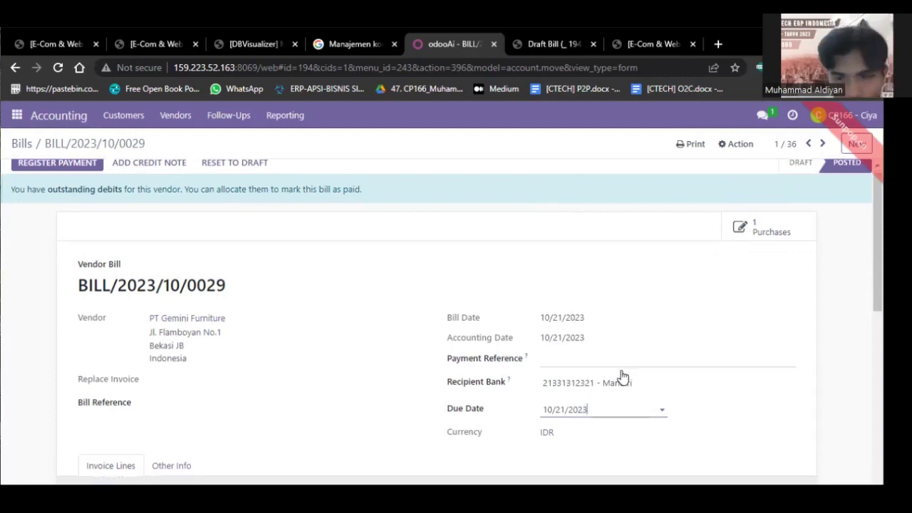
{"action": "scroll", "coordinate": [621, 374], "scroll_direction": "down", "scroll_amount": 1}
{"action": "left_click", "coordinate": [622, 376]}
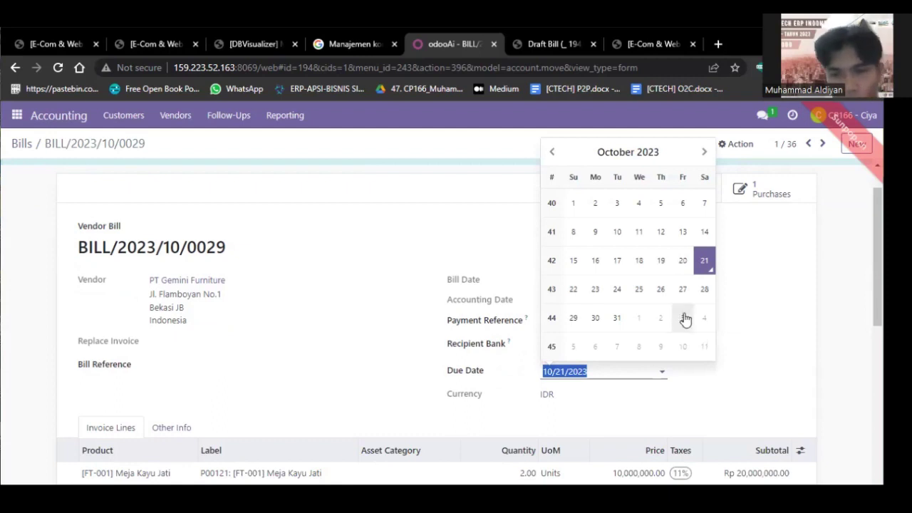
{"action": "left_click", "coordinate": [704, 152]}
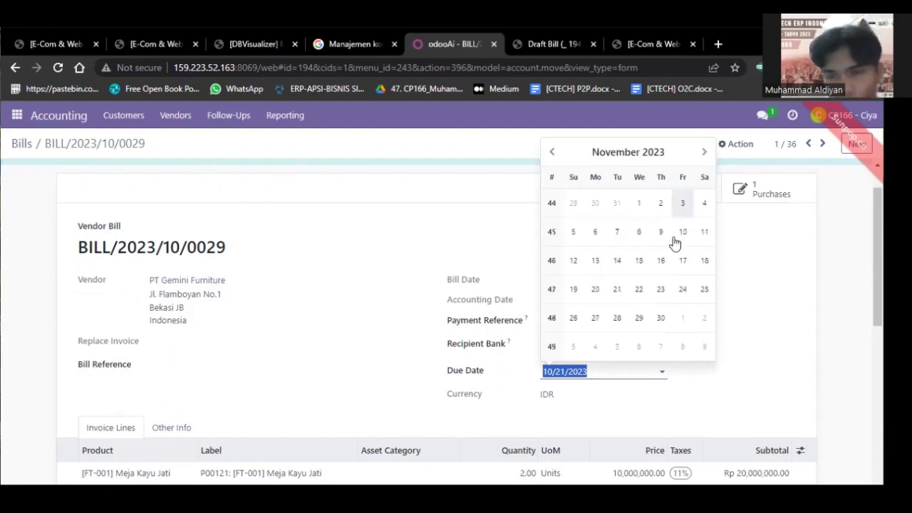
{"action": "left_click", "coordinate": [597, 295]}
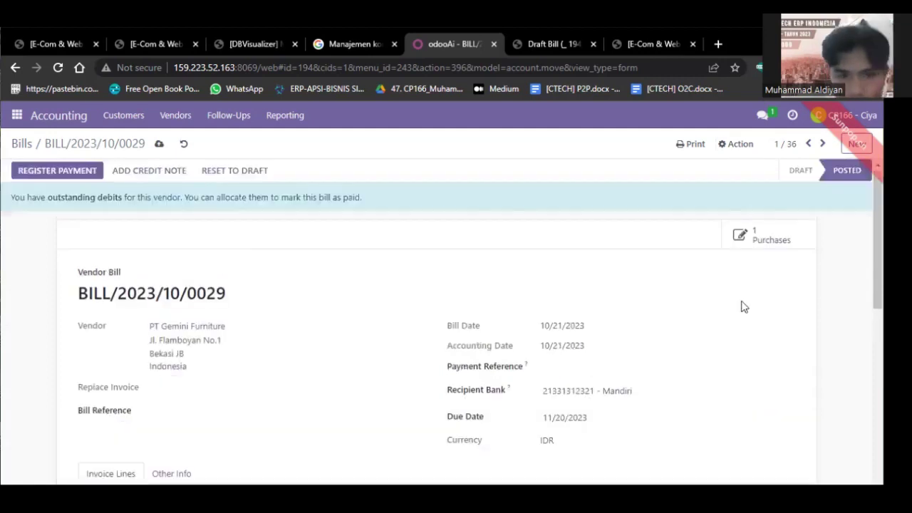
Start registering a payment on the bill using the Cash journal.
{"action": "left_click", "coordinate": [59, 171]}
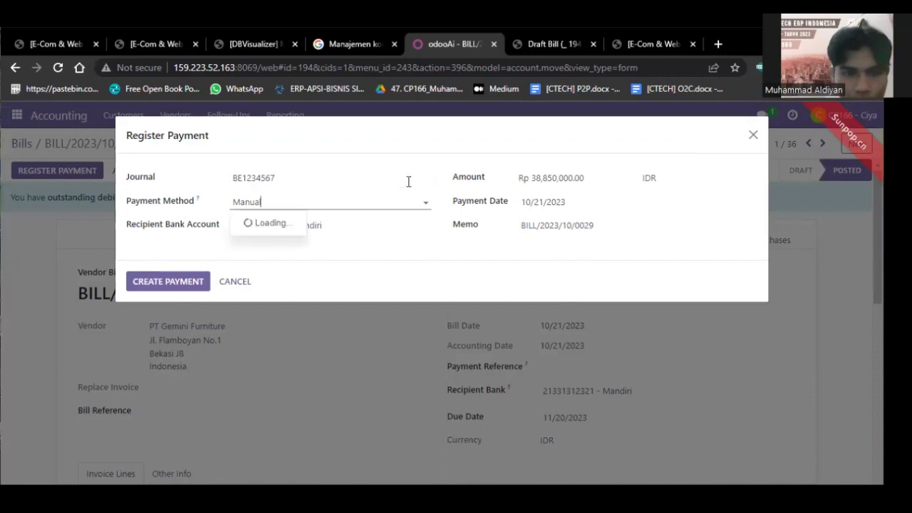
{"action": "left_click", "coordinate": [408, 180]}
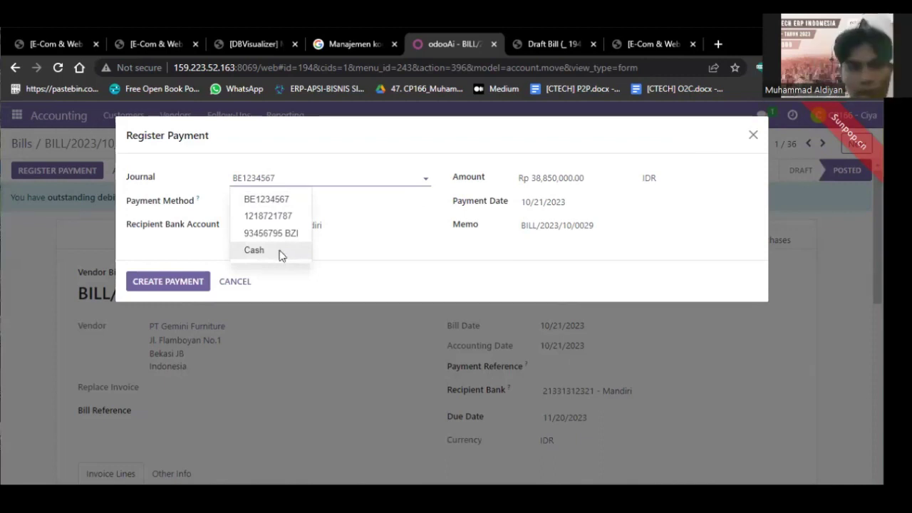
{"action": "left_click", "coordinate": [254, 250]}
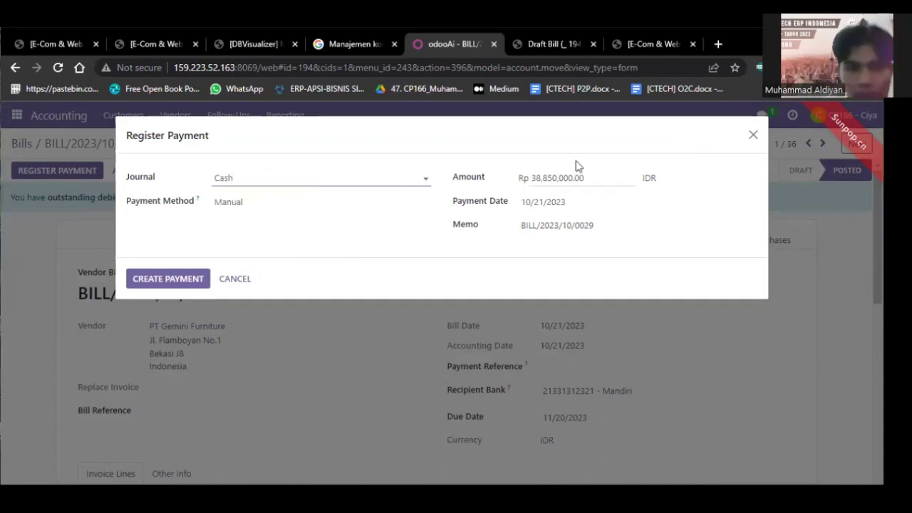
Enter 19425000 as the payment amount and create the partial payment.
{"action": "left_click", "coordinate": [537, 177]}
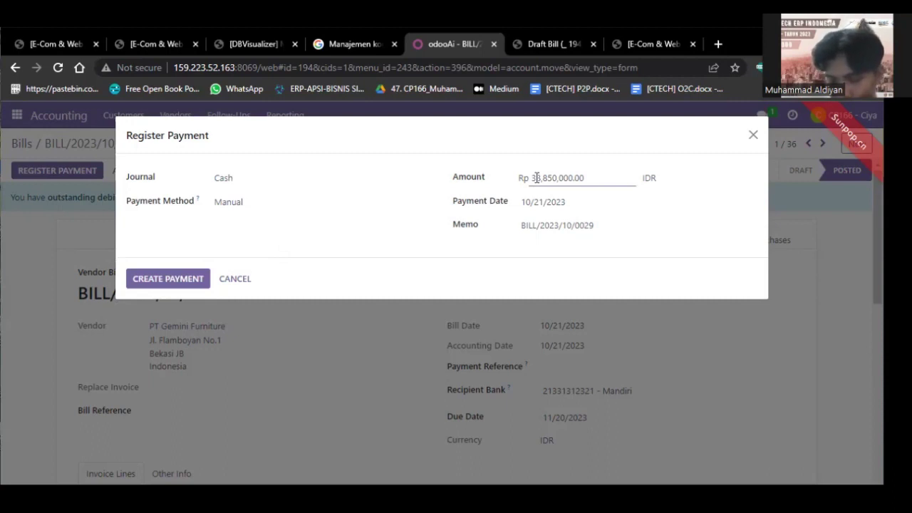
{"action": "left_click", "coordinate": [593, 177]}
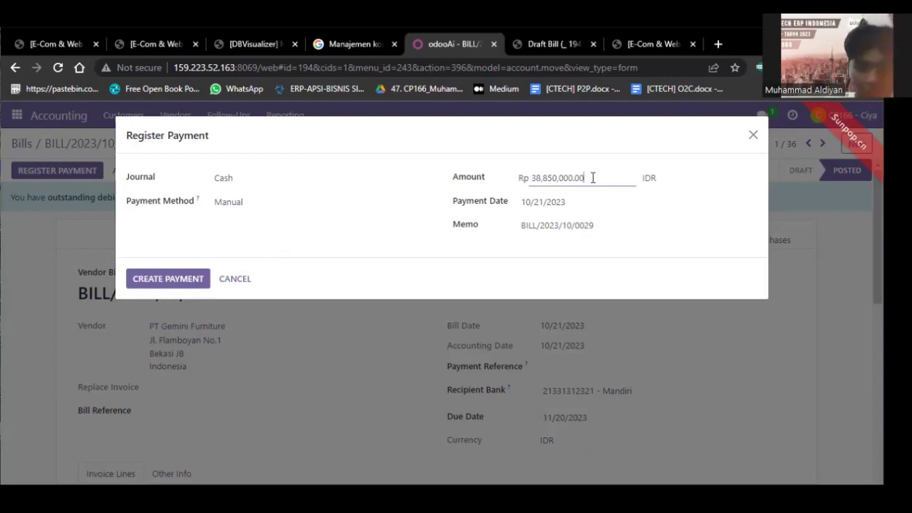
{"action": "key", "text": "BackSpace"}
{"action": "key", "text": "BackSpace"}
{"action": "key", "text": "BackSpace"}
{"action": "key", "text": "BackSpace"}
{"action": "key", "text": "BackSpace"}
{"action": "key", "text": "BackSpace"}
{"action": "key", "text": "BackSpace"}
{"action": "key", "text": "BackSpace"}
{"action": "key", "text": "BackSpace"}
{"action": "key", "text": "BackSpace"}
{"action": "key", "text": "BackSpace"}
{"action": "key", "text": "BackSpace"}
{"action": "key", "text": "BackSpace"}
{"action": "type", "text": "19"}
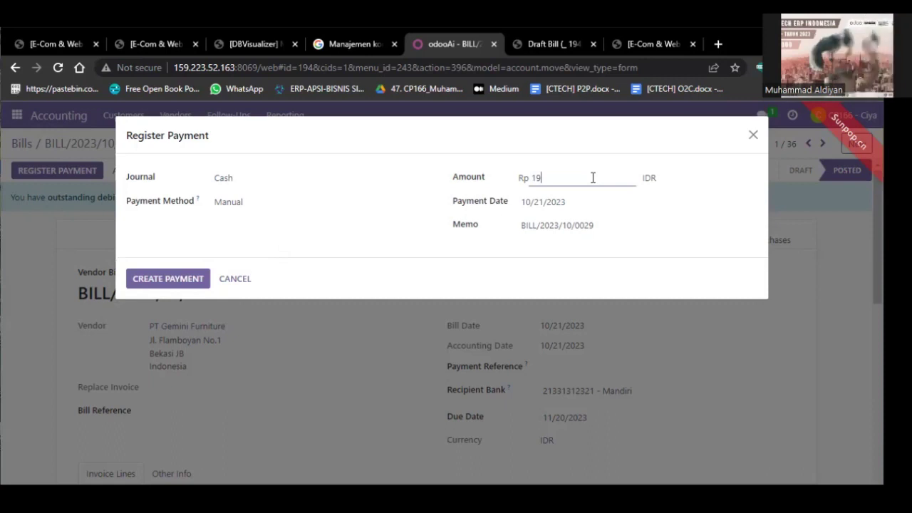
{"action": "type", "text": ".425"}
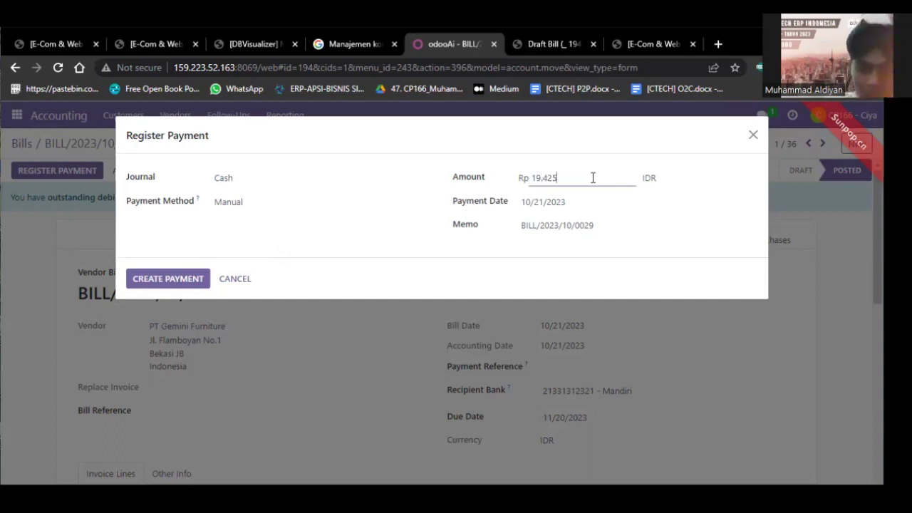
{"action": "key", "text": "BackSpace"}
{"action": "key", "text": "BackSpace"}
{"action": "key", "text": "BackSpace"}
{"action": "key", "text": "BackSpace"}
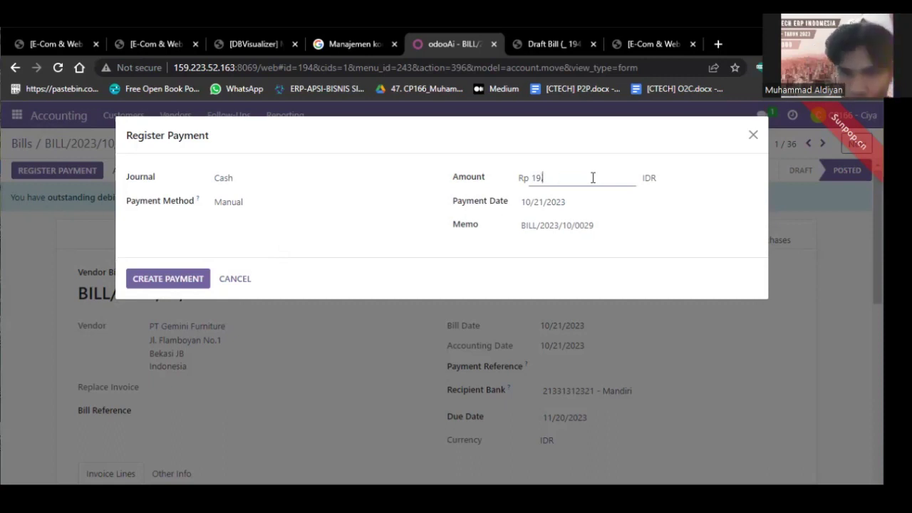
{"action": "key", "text": "BackSpace"}
{"action": "type", "text": "9"}
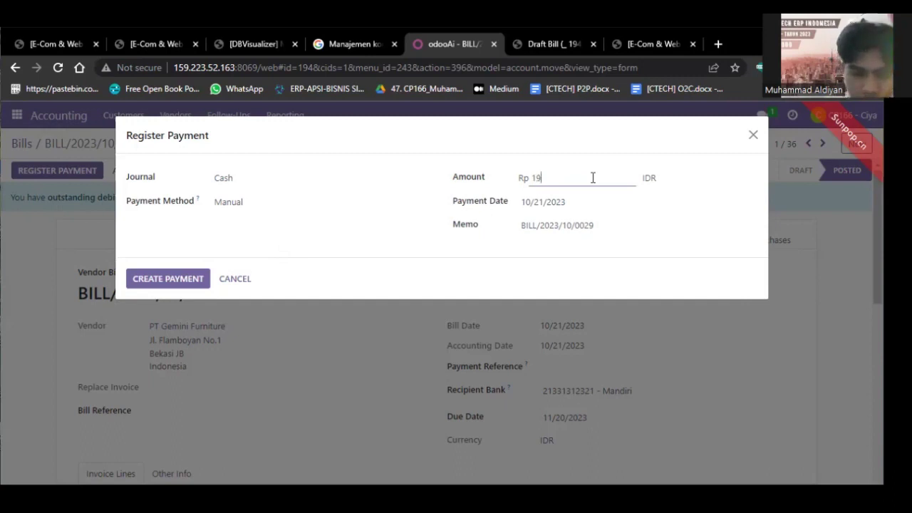
{"action": "type", "text": "425000"}
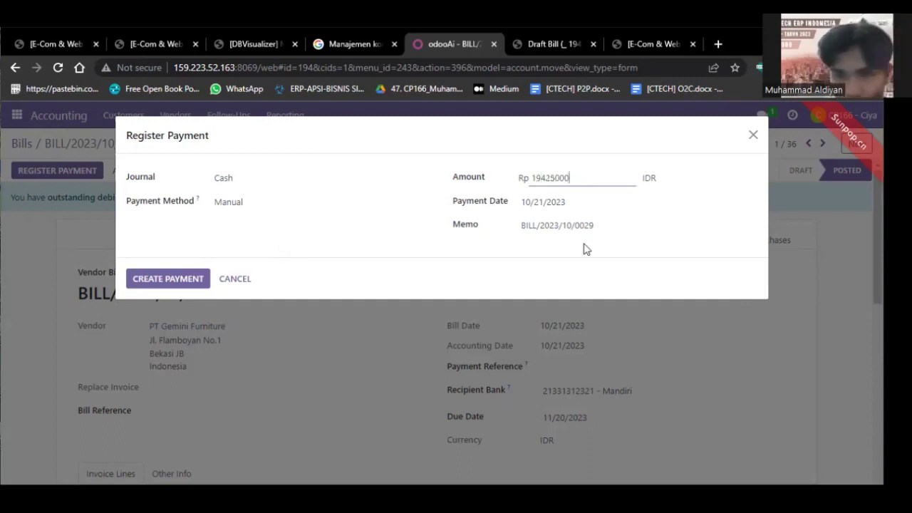
{"action": "key", "text": "Tab"}
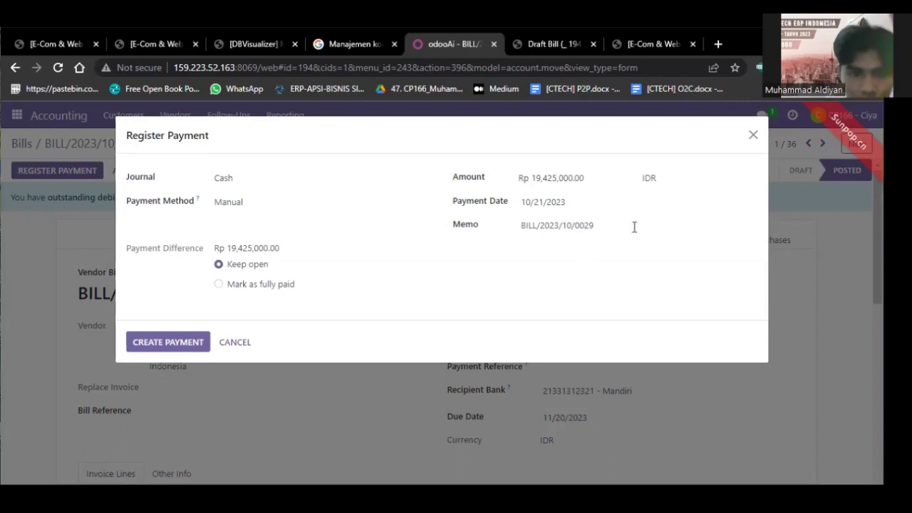
{"action": "left_click", "coordinate": [504, 200]}
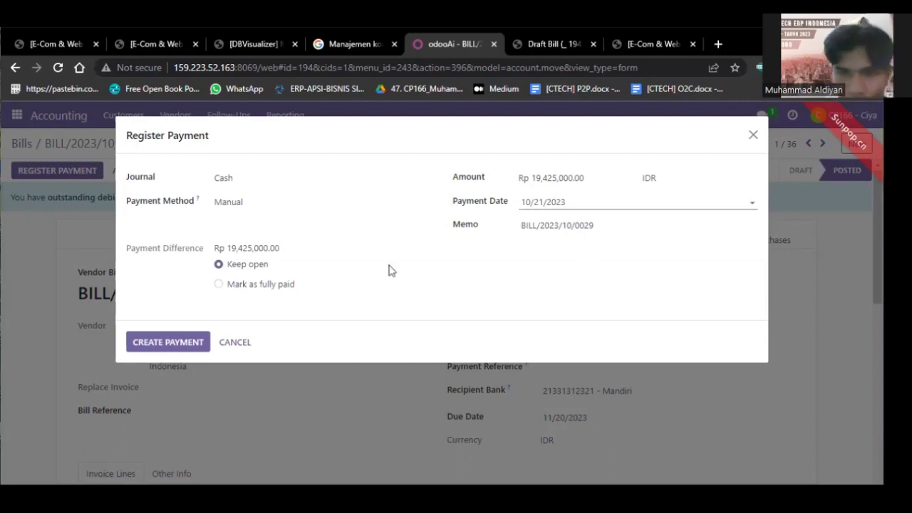
{"action": "left_click", "coordinate": [169, 342]}
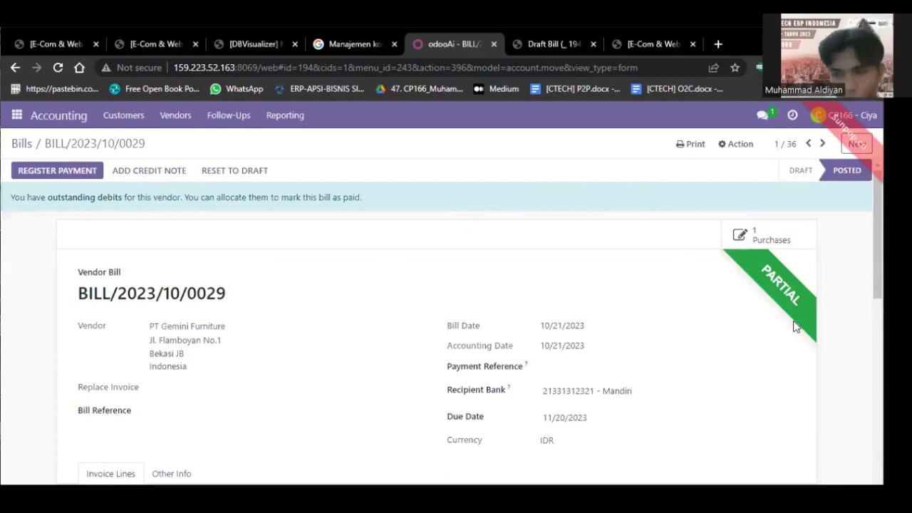
Print BILL/2023/10/0029 using the Invoices print option.
{"action": "left_click", "coordinate": [677, 153]}
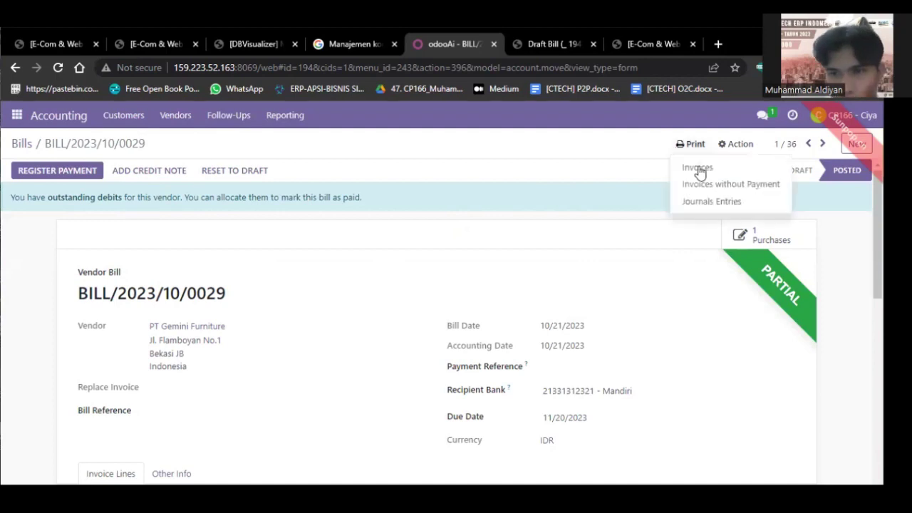
{"action": "left_click", "coordinate": [698, 166]}
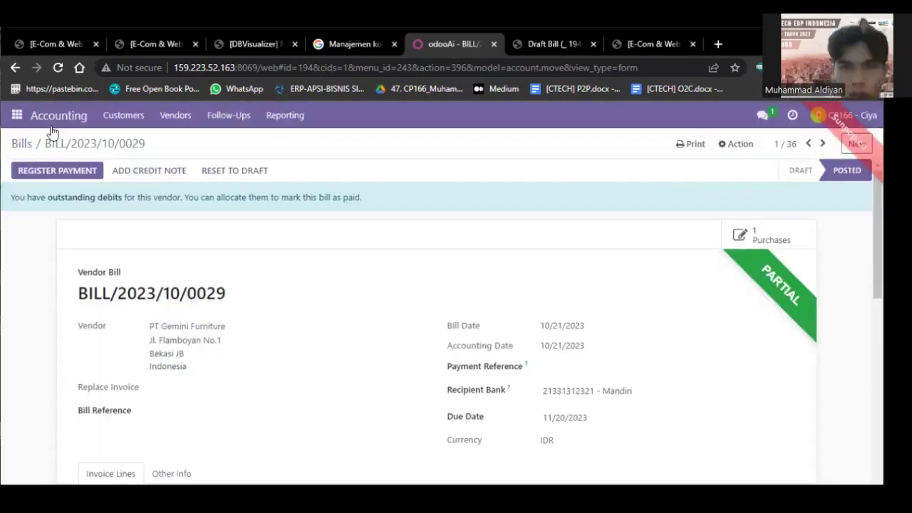
{"action": "left_click", "coordinate": [15, 115]}
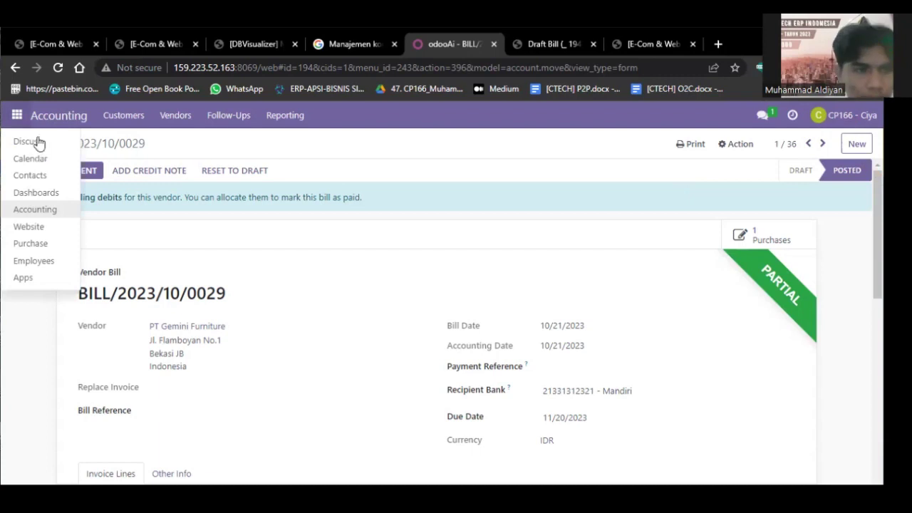
In Discuss, search for the colleague in a new direct message.
{"action": "left_click", "coordinate": [32, 142]}
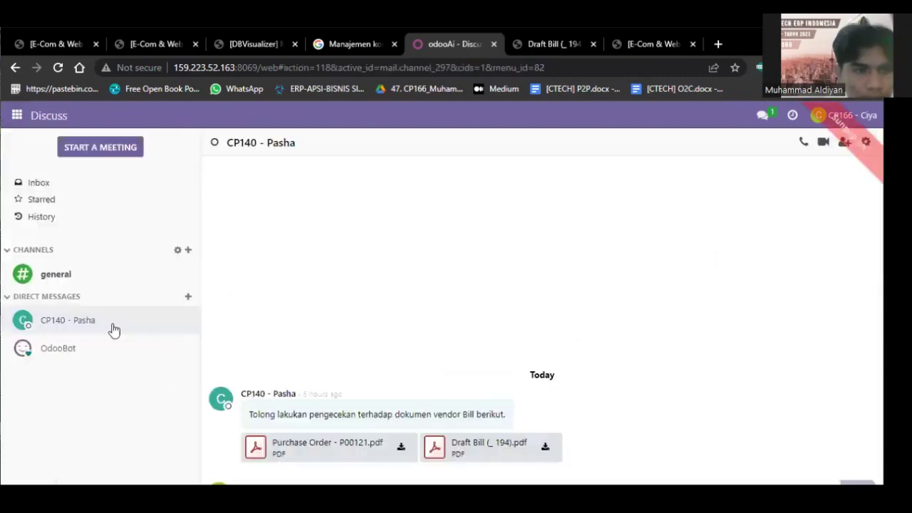
{"action": "left_click", "coordinate": [189, 298]}
{"action": "type", "text": "cp164"}
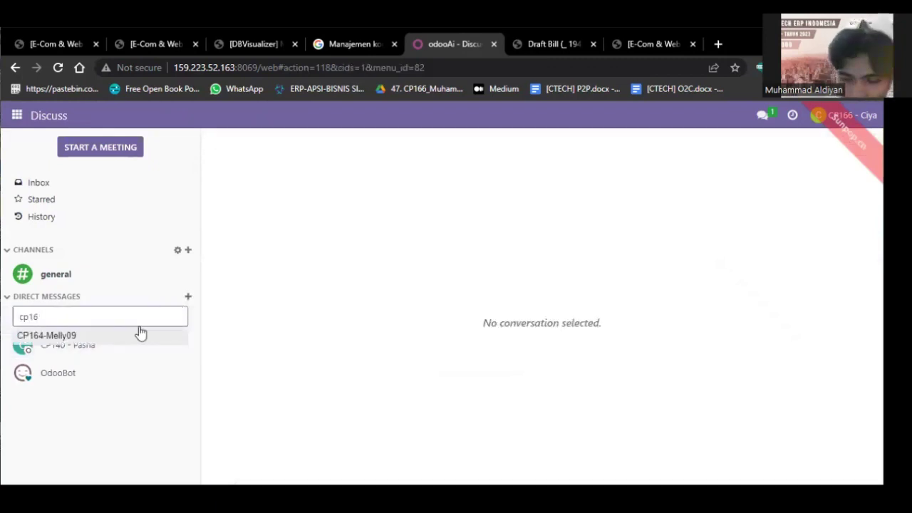
{"action": "key", "text": "BackSpace"}
{"action": "type", "text": "7"}
Open the colleague's chat and send 'Berdasarkan dokumen berikut tolong lakukan rekonsiliasi'.
{"action": "left_click", "coordinate": [140, 337]}
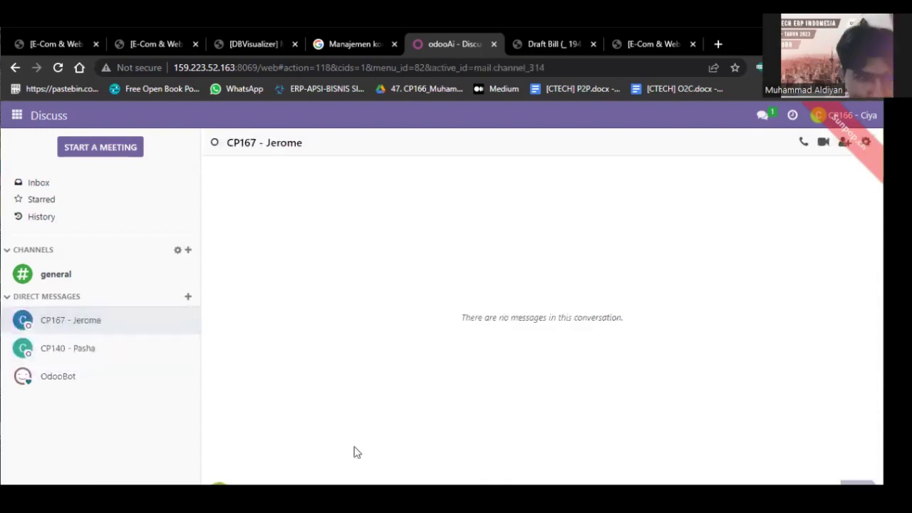
{"action": "type", "text": "Berdasarkan dokumen berikut tolong lakukan rekonsiliasi"}
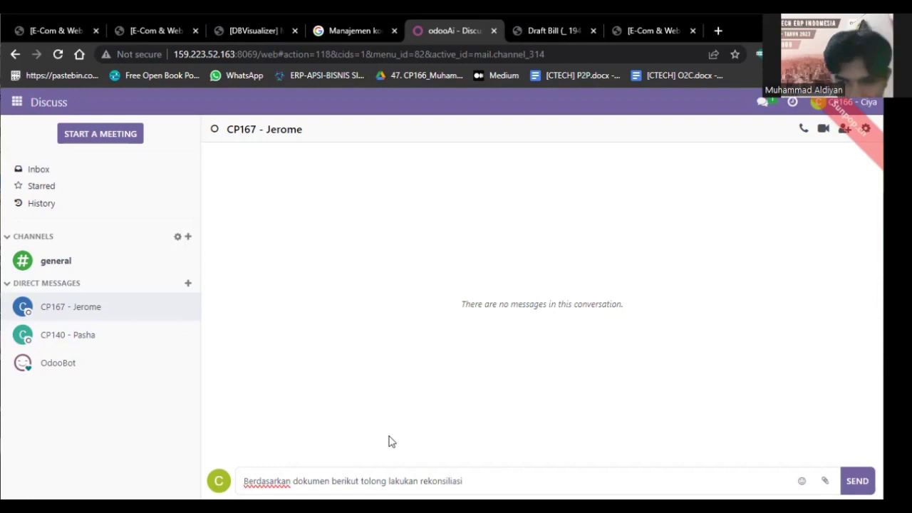
{"action": "key", "text": "Return"}
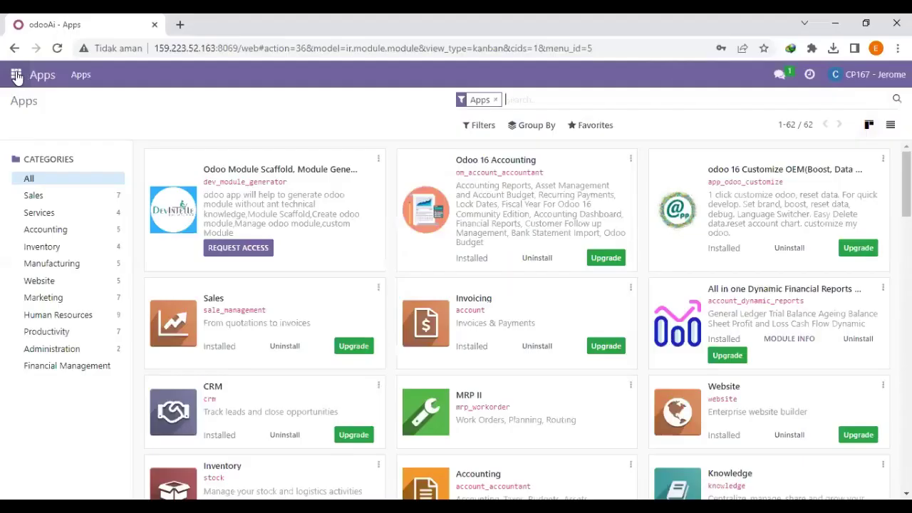
Download BILL_2023_10_0029.pdf from the Discuss chat and show Chrome's recent downloads.
{"action": "left_click", "coordinate": [16, 74]}
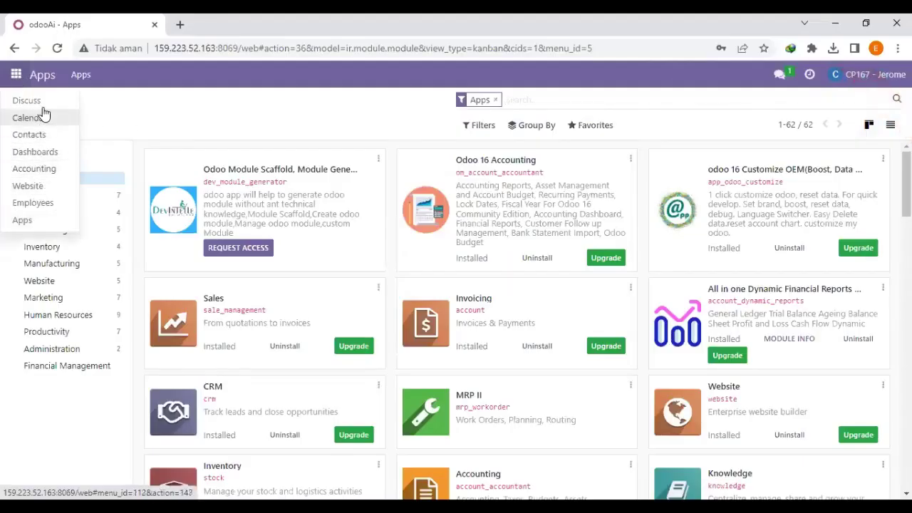
{"action": "left_click", "coordinate": [32, 101]}
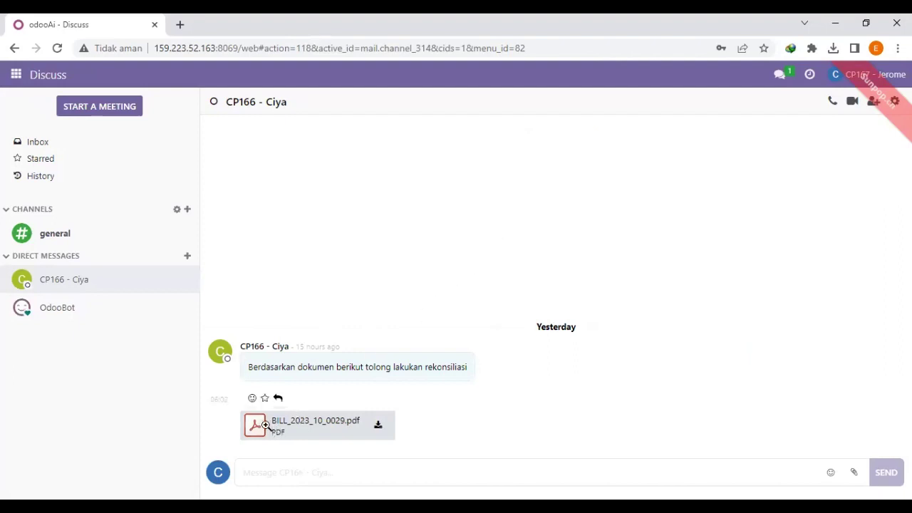
{"action": "left_click", "coordinate": [378, 426]}
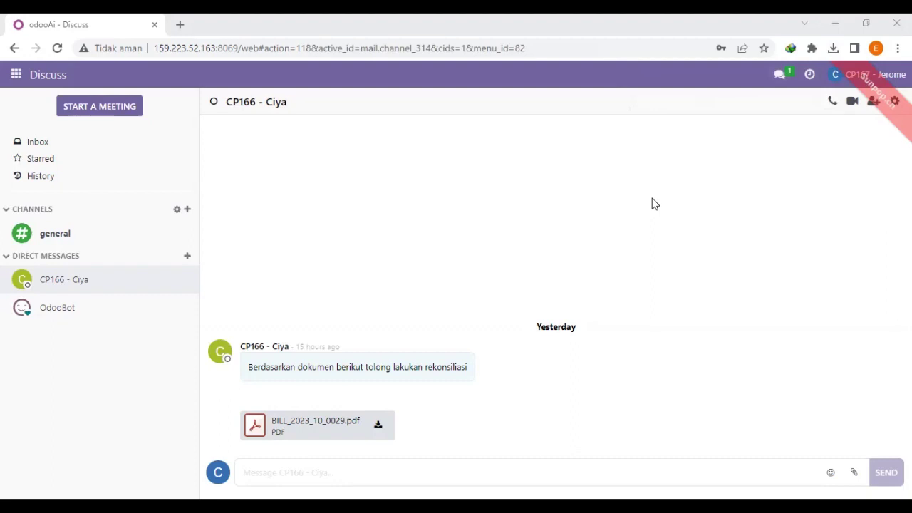
{"action": "left_click_drag", "start_coordinate": [331, 421], "coordinate": [336, 420]}
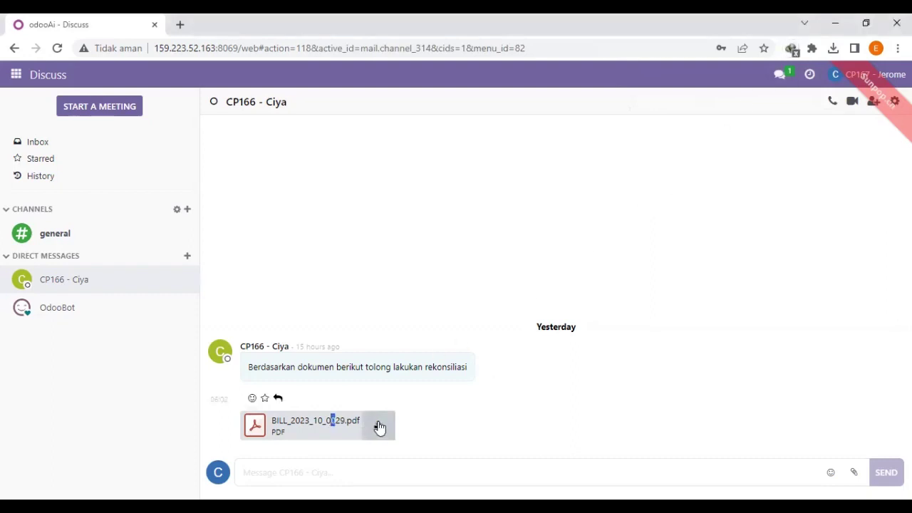
{"action": "left_click", "coordinate": [379, 426]}
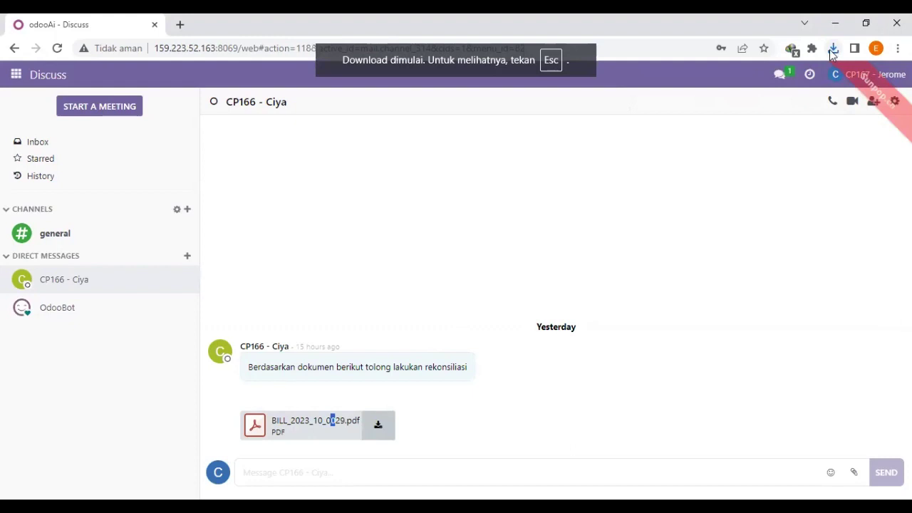
{"action": "left_click", "coordinate": [832, 49]}
Open the downloaded BILL_2023_10_0029 PDF, confirm Rp 19,425,000 paid and due, then return to Discuss.
{"action": "left_click", "coordinate": [759, 106]}
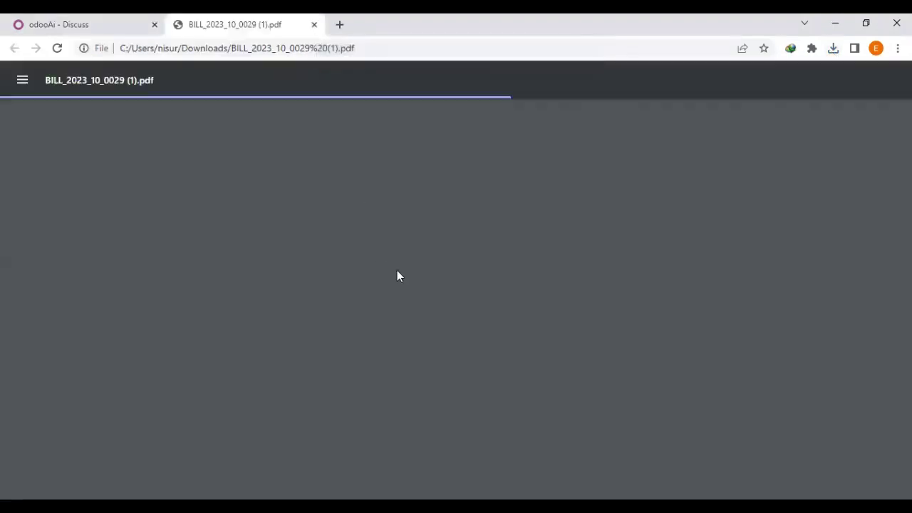
{"action": "scroll", "coordinate": [298, 202], "scroll_direction": "up", "scroll_amount": 2}
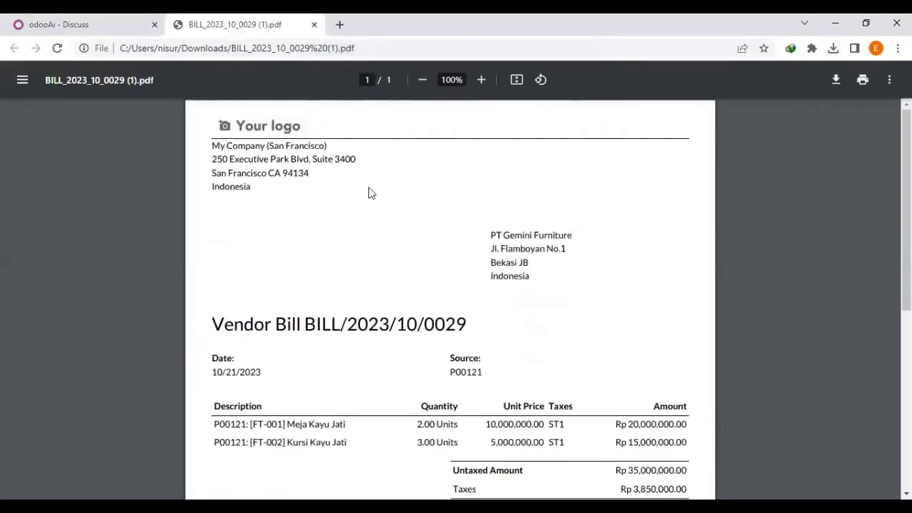
{"action": "scroll", "coordinate": [497, 220], "scroll_direction": "down", "scroll_amount": 3}
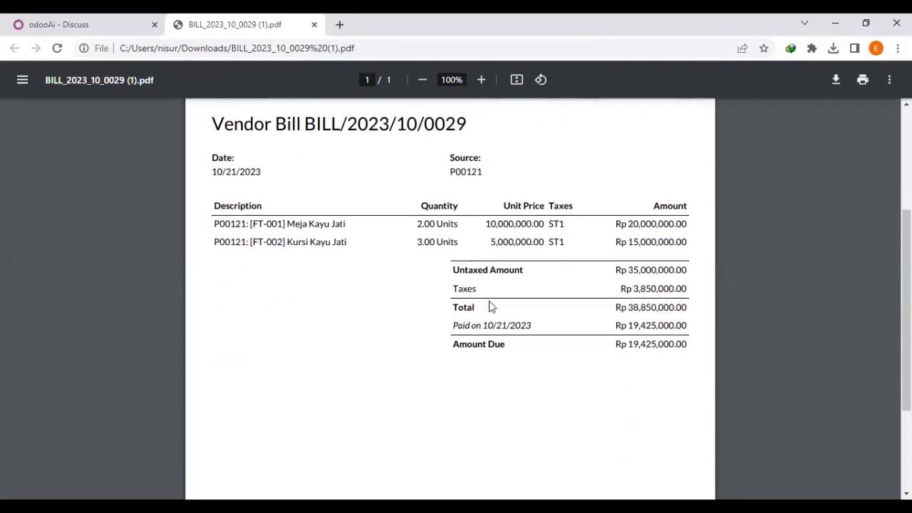
{"action": "scroll", "coordinate": [491, 318], "scroll_direction": "down", "scroll_amount": 2}
{"action": "scroll", "coordinate": [544, 275], "scroll_direction": "up", "scroll_amount": 2}
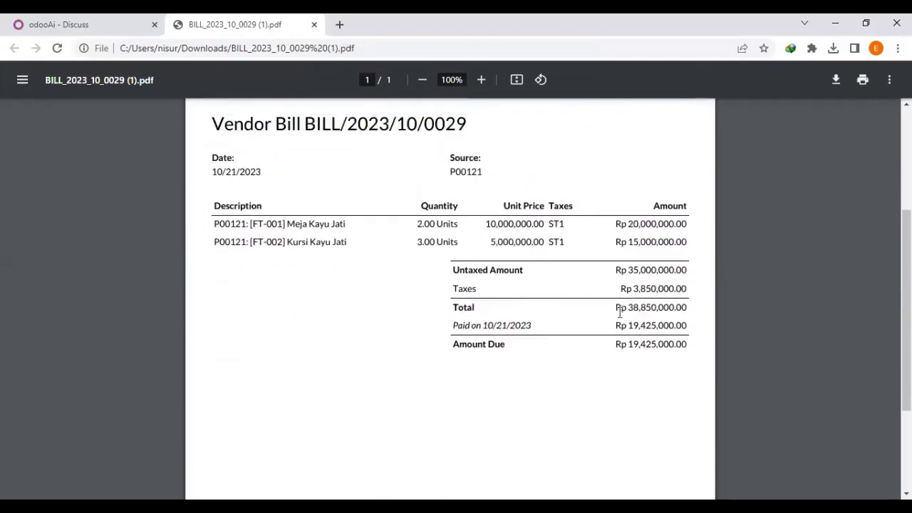
{"action": "scroll", "coordinate": [494, 236], "scroll_direction": "up", "scroll_amount": 3}
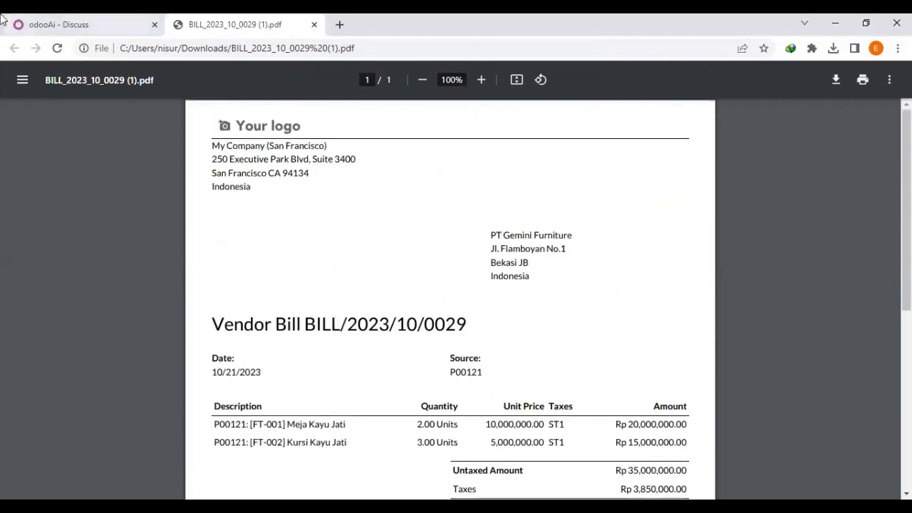
{"action": "key", "text": "ctrl+shift+Tab"}
In Accounting, open the Cash journal's transactions and create a new statement line.
{"action": "left_click", "coordinate": [16, 74]}
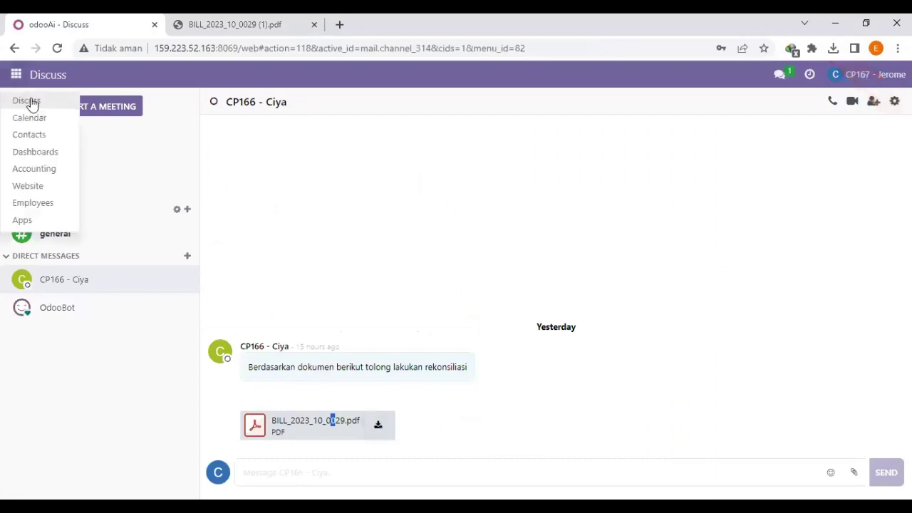
{"action": "left_click", "coordinate": [52, 174]}
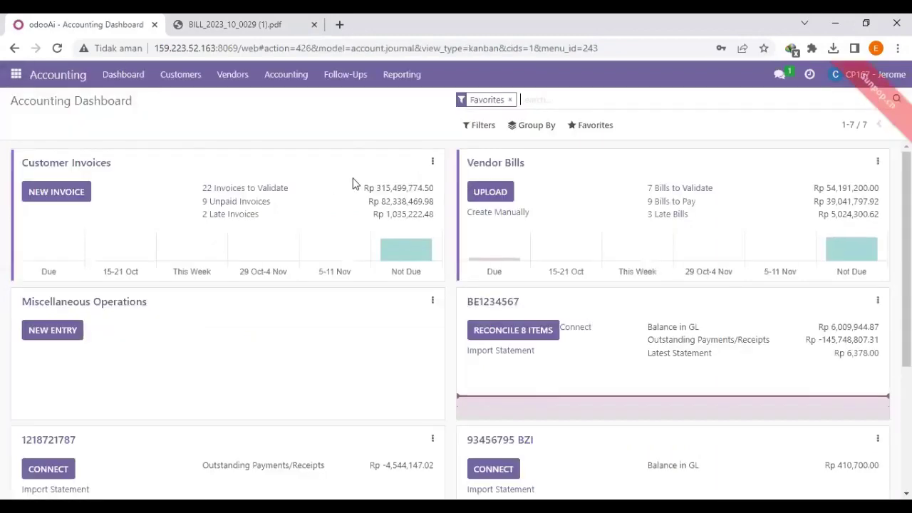
{"action": "scroll", "coordinate": [320, 213], "scroll_direction": "down", "scroll_amount": 5}
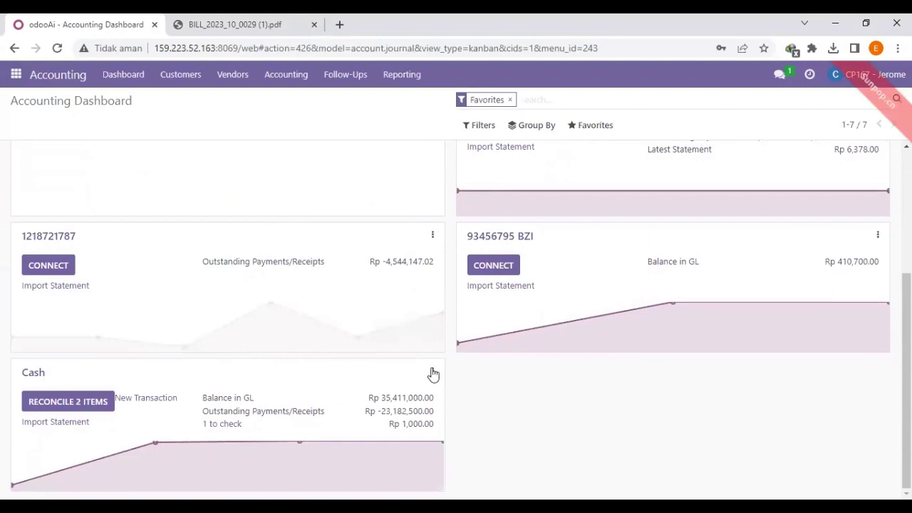
{"action": "left_click", "coordinate": [433, 371]}
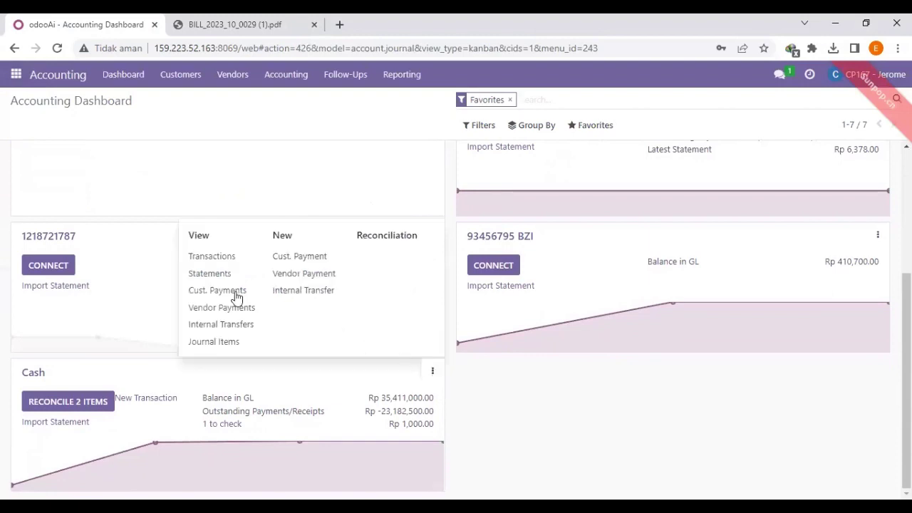
{"action": "left_click", "coordinate": [222, 256]}
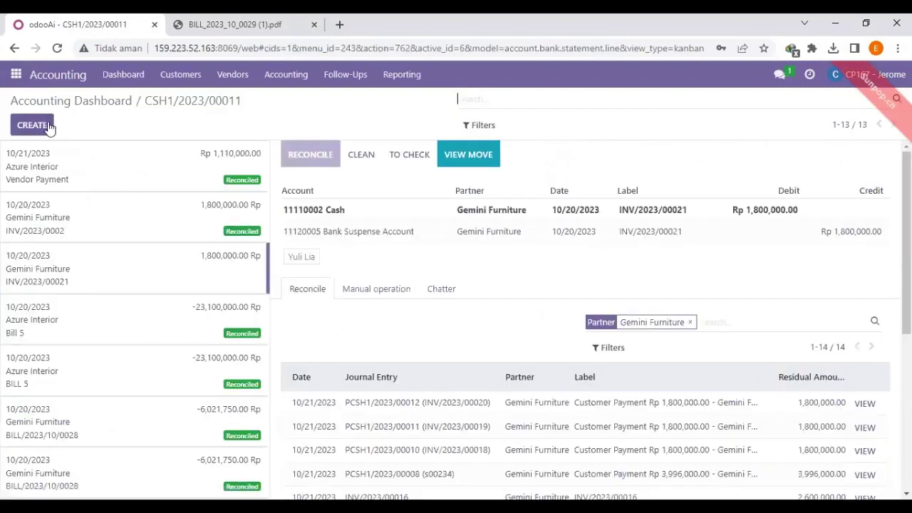
{"action": "left_click", "coordinate": [41, 126]}
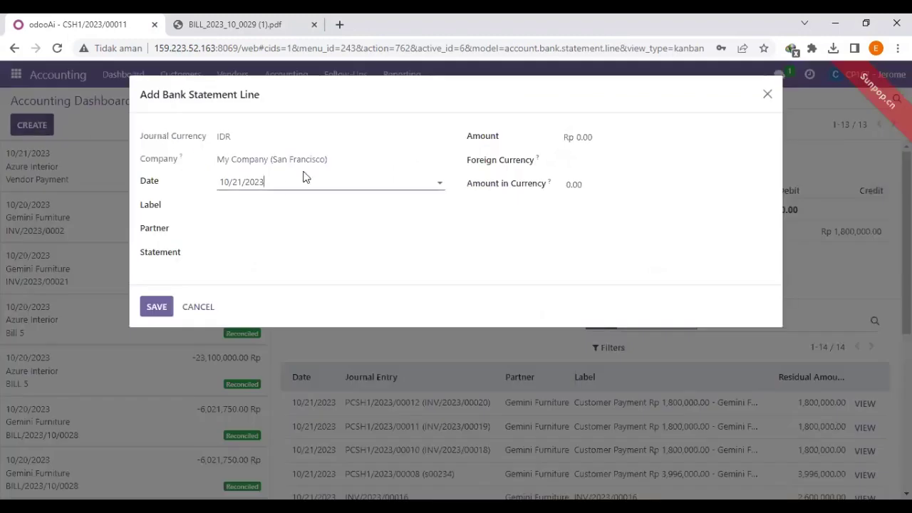
Label the line BILL/2023/10/0029, copied from the PDF, and set partner PT Gemini Furniture.
{"action": "left_click", "coordinate": [267, 206]}
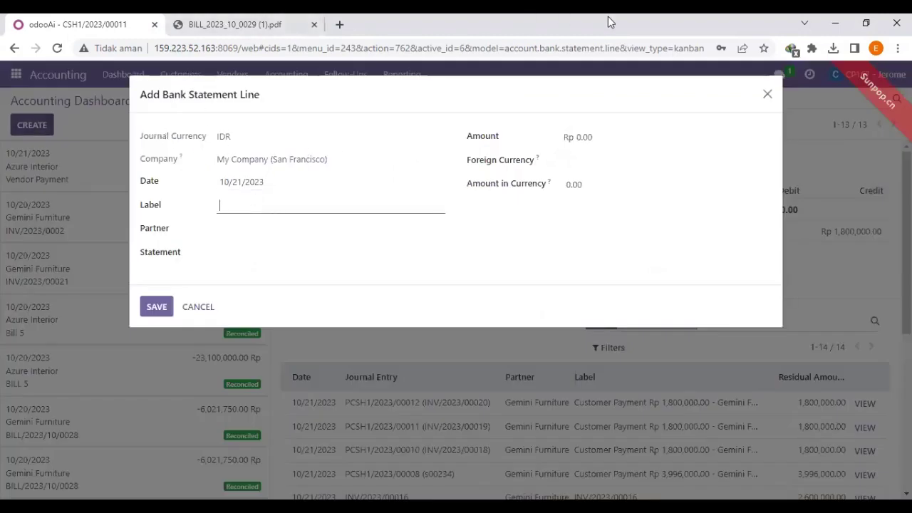
{"action": "left_click", "coordinate": [204, 23]}
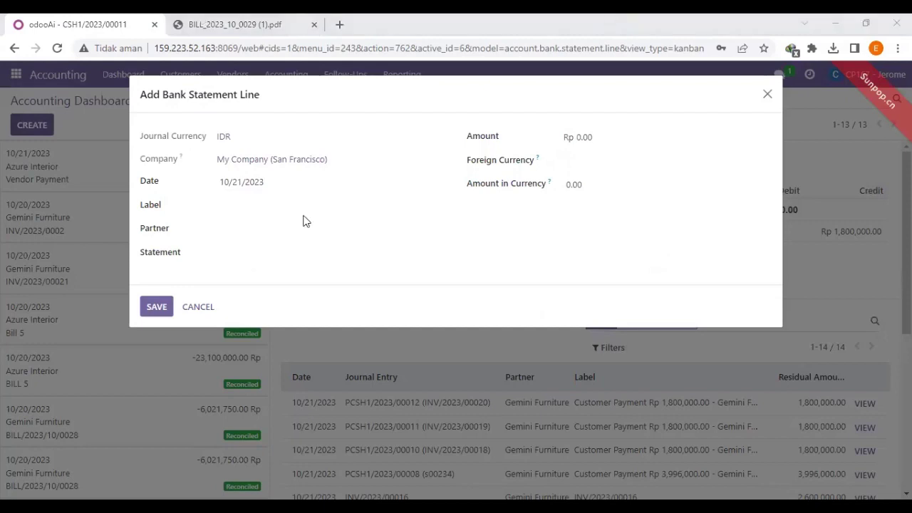
{"action": "scroll", "coordinate": [305, 235], "scroll_direction": "up", "scroll_amount": 1}
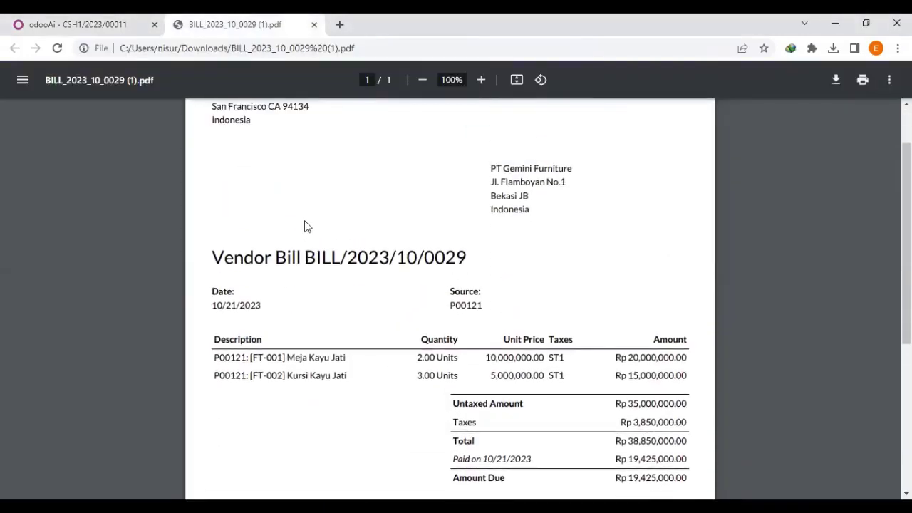
{"action": "scroll", "coordinate": [314, 210], "scroll_direction": "down", "scroll_amount": 1}
{"action": "left_click_drag", "start_coordinate": [305, 191], "coordinate": [452, 188]}
{"action": "key", "text": "ctrl+c"}
{"action": "left_click", "coordinate": [90, 17]}
{"action": "left_click", "coordinate": [257, 206]}
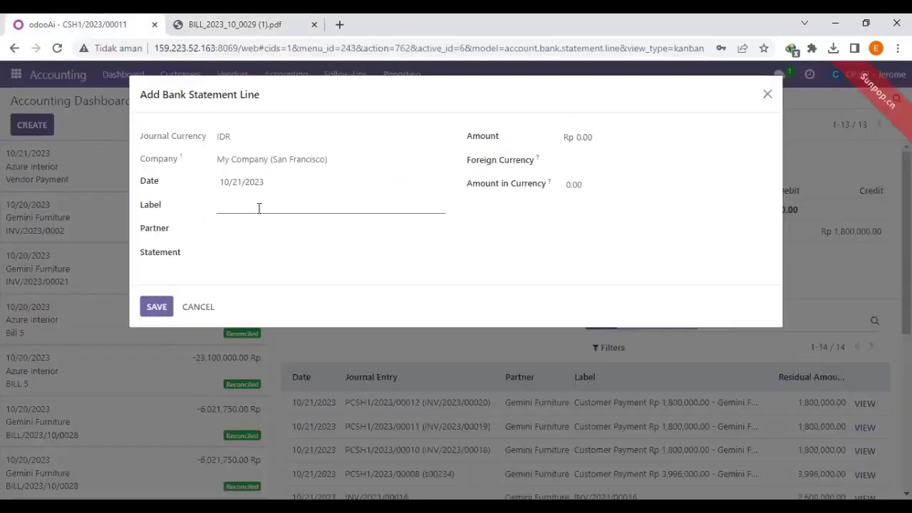
{"action": "key", "text": "ctrl+v"}
{"action": "left_click", "coordinate": [268, 234]}
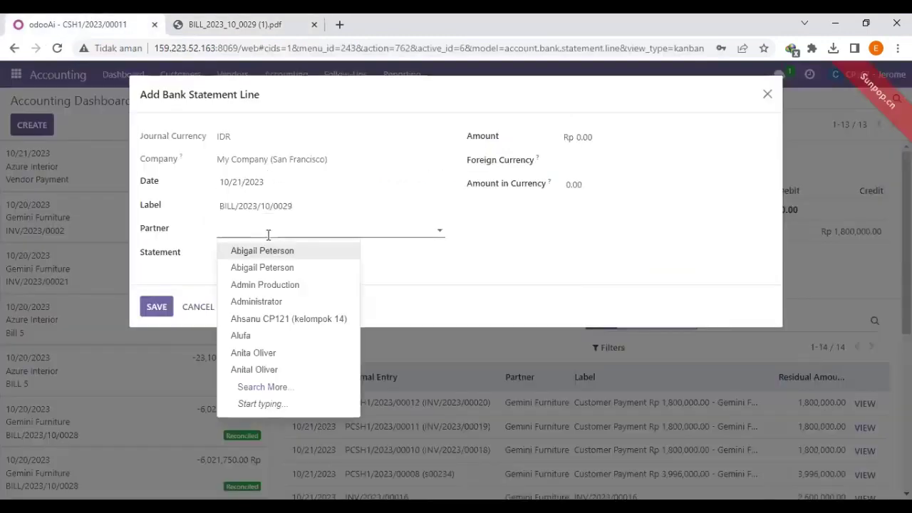
{"action": "type", "text": "pt gem"}
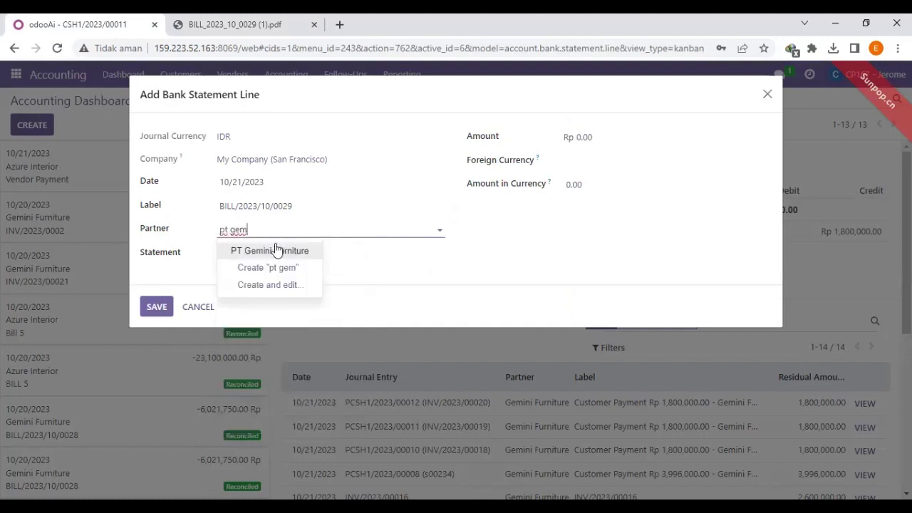
{"action": "left_click", "coordinate": [277, 250]}
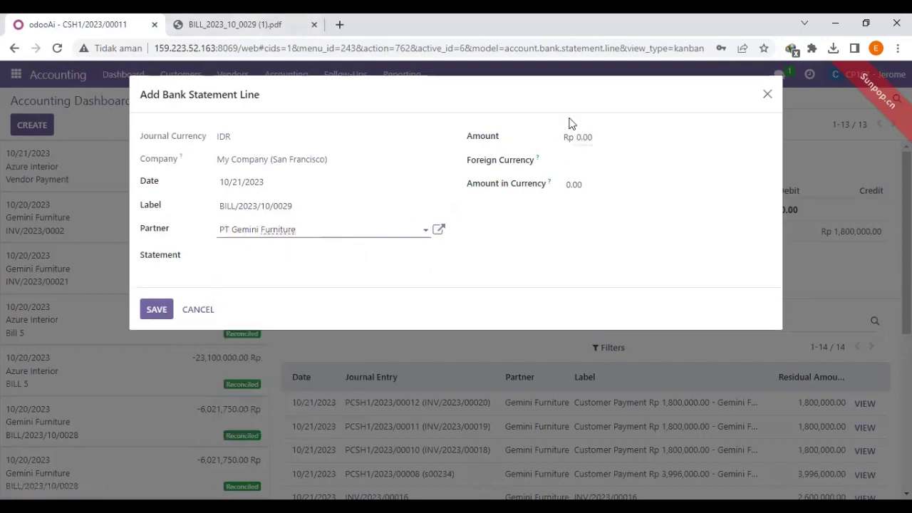
Copy the bill's paid amount from the PDF into the line's Amount field.
{"action": "left_click", "coordinate": [253, 27]}
{"action": "scroll", "coordinate": [462, 280], "scroll_direction": "down", "scroll_amount": 1}
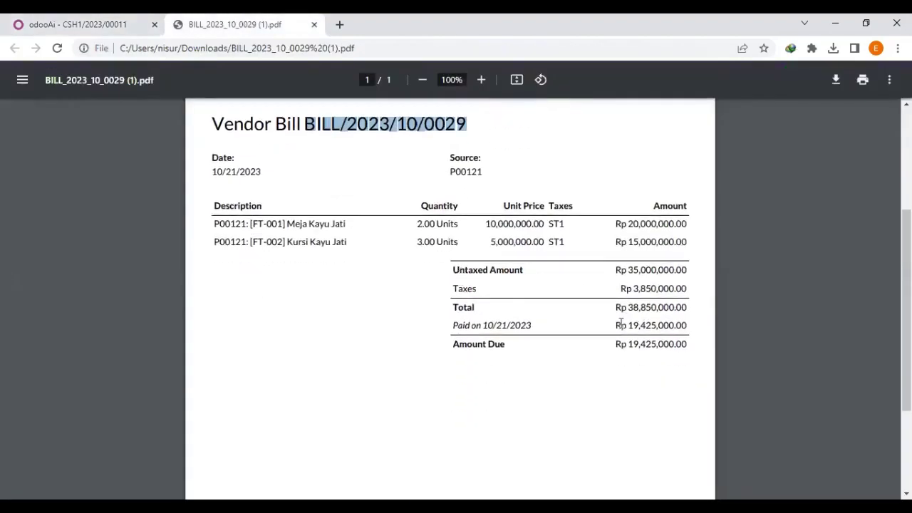
{"action": "left_click_drag", "start_coordinate": [629, 329], "coordinate": [677, 330]}
{"action": "key", "text": "ctrl+c"}
{"action": "right_click", "coordinate": [676, 329]}
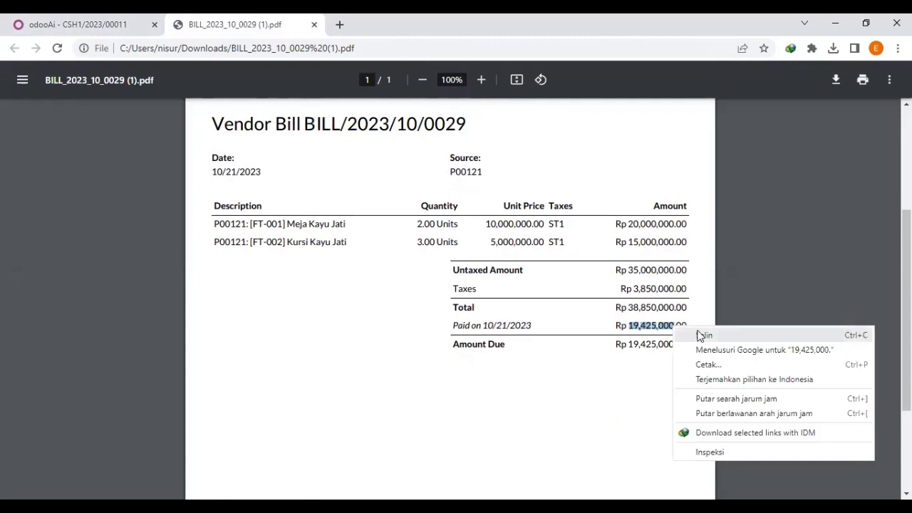
{"action": "left_click", "coordinate": [118, 21]}
{"action": "left_click", "coordinate": [610, 138]}
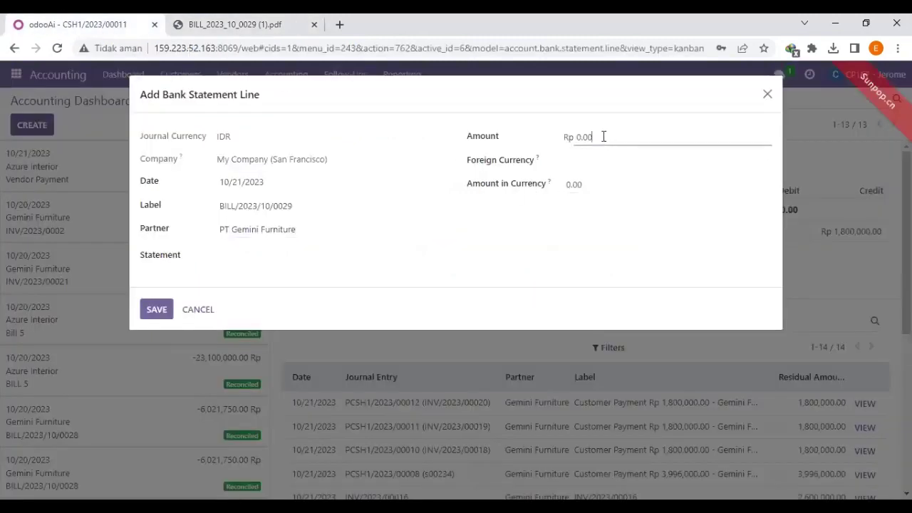
{"action": "key", "text": "ctrl+v"}
Clean the amount to 19425000 and make it negative.
{"action": "left_click_drag", "start_coordinate": [649, 139], "coordinate": [534, 144]}
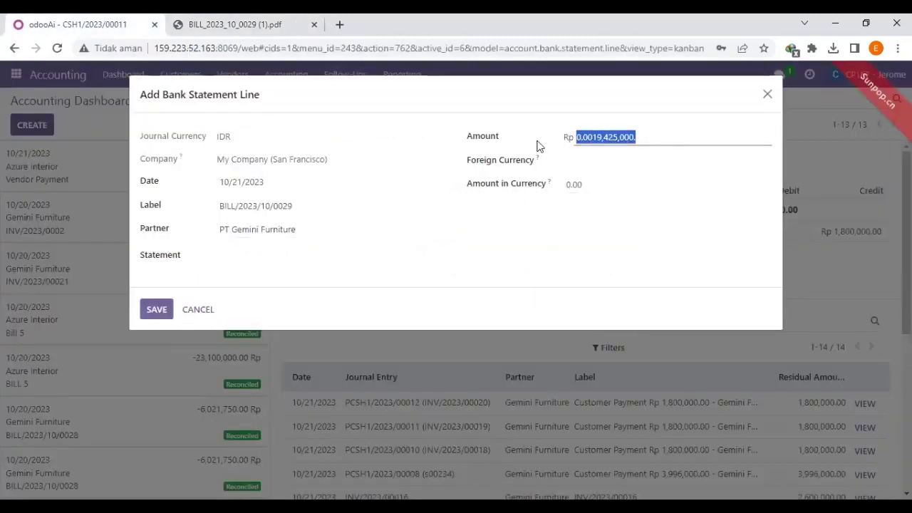
{"action": "key", "text": "ctrl+v"}
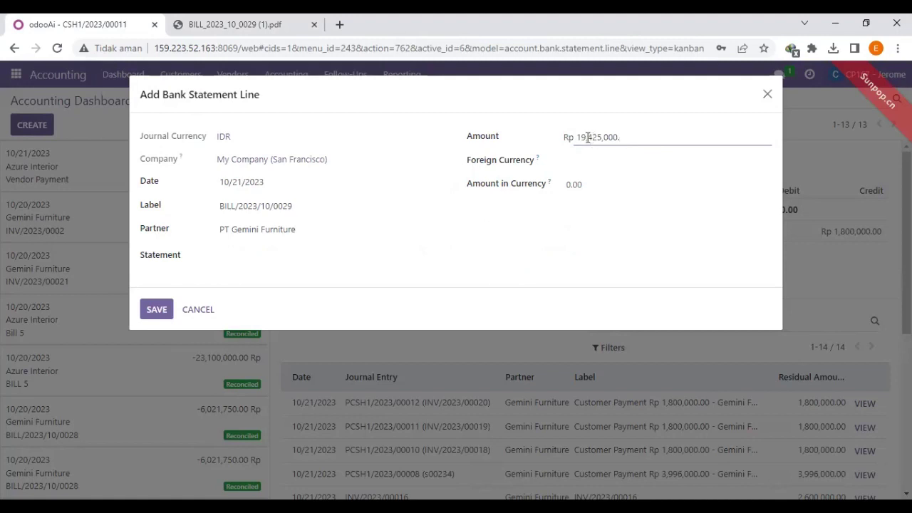
{"action": "left_click", "coordinate": [587, 138]}
{"action": "key", "text": "BackSpace"}
{"action": "key", "text": "End"}
{"action": "key", "text": "BackSpace"}
{"action": "left_click", "coordinate": [576, 137]}
{"action": "type", "text": "-"}
Set Amount in Currency to -19,425,000.00 with currency IDR and save the line.
{"action": "left_click", "coordinate": [588, 184]}
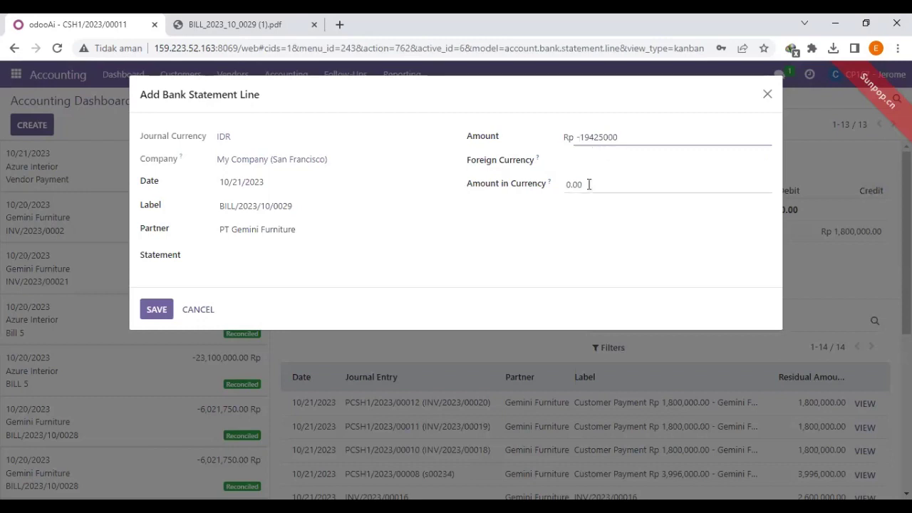
{"action": "left_click_drag", "start_coordinate": [645, 135], "coordinate": [563, 139]}
{"action": "key", "text": "ctrl+c"}
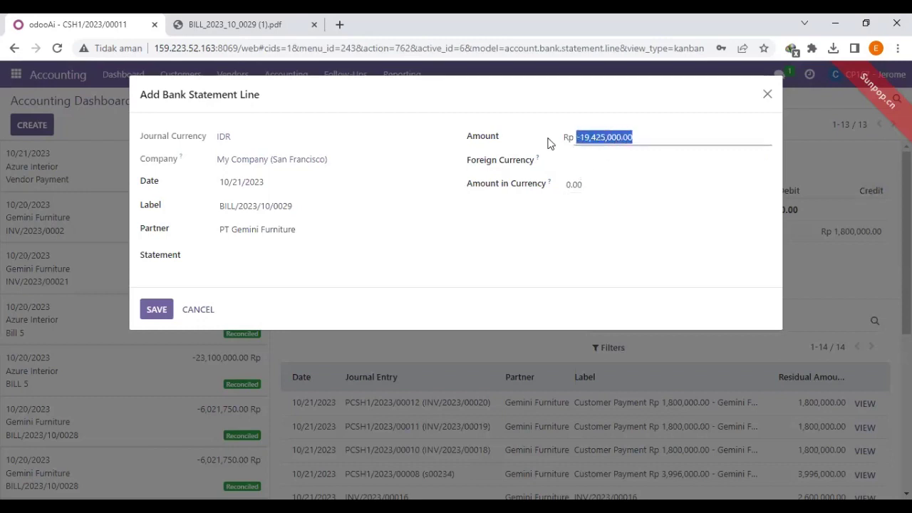
{"action": "left_click_drag", "start_coordinate": [592, 184], "coordinate": [534, 193]}
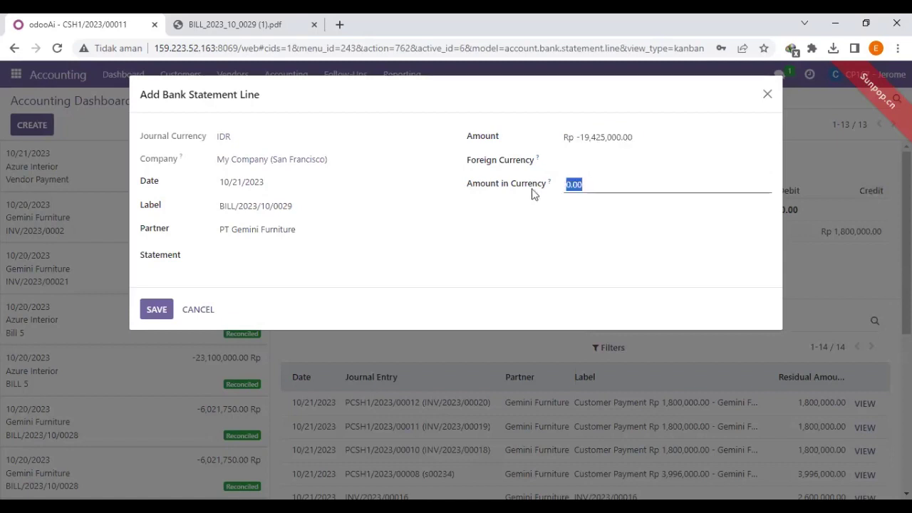
{"action": "key", "text": "ctrl+v"}
{"action": "left_click", "coordinate": [598, 161]}
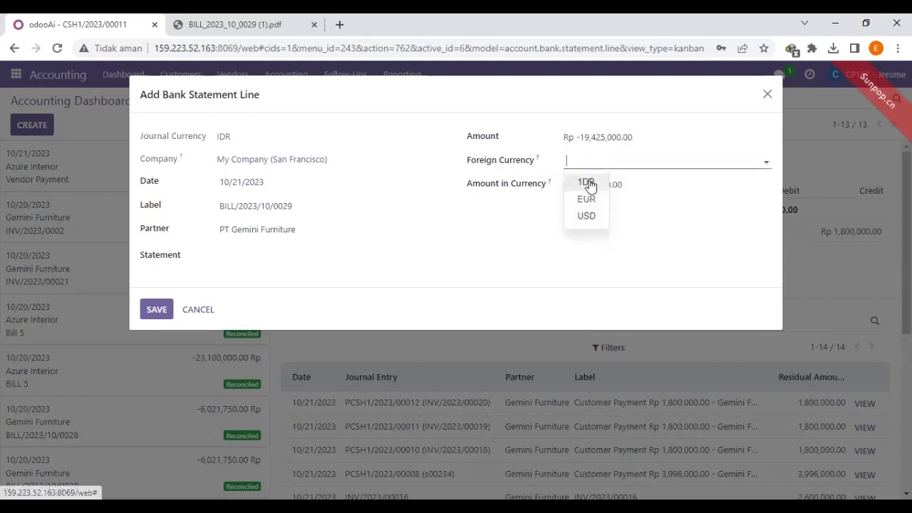
{"action": "left_click", "coordinate": [587, 183]}
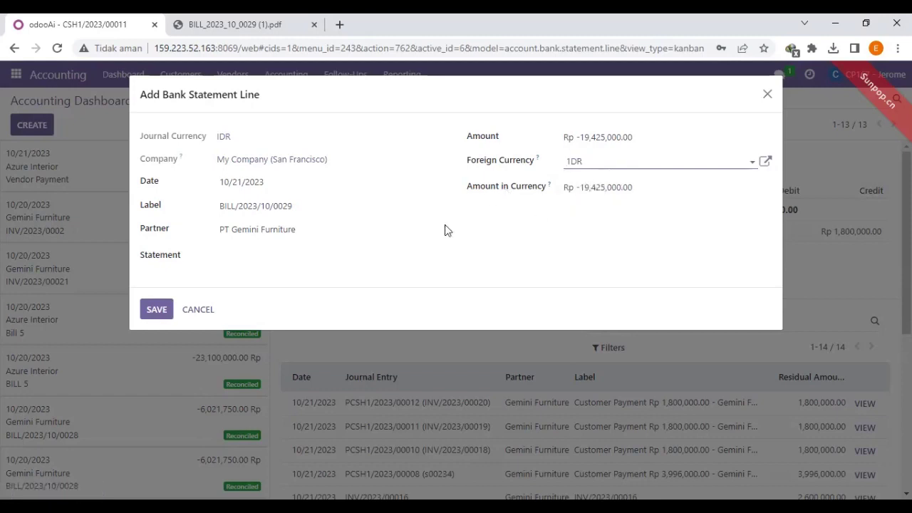
{"action": "left_click", "coordinate": [161, 311]}
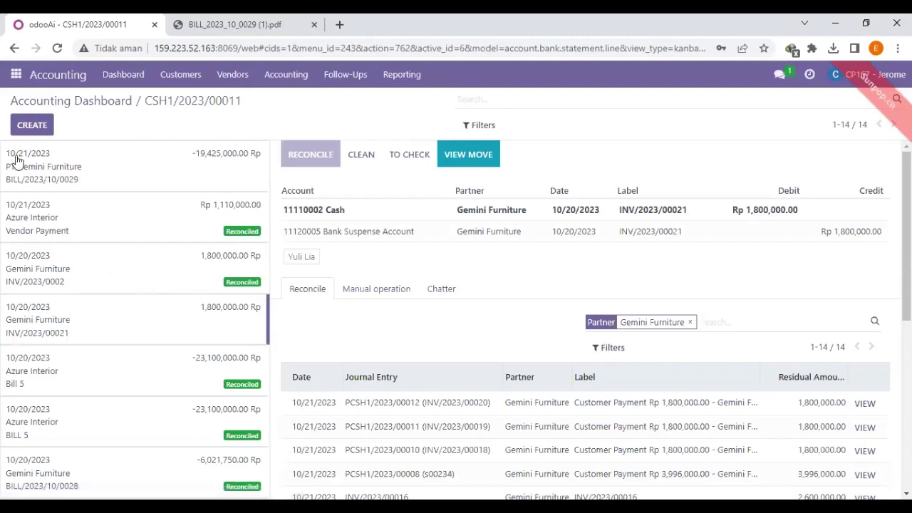
Drop the Interest Income line, match vendor payment PCSH1/2023/00009, validate, and capture a screenshot.
{"action": "left_click", "coordinate": [96, 168]}
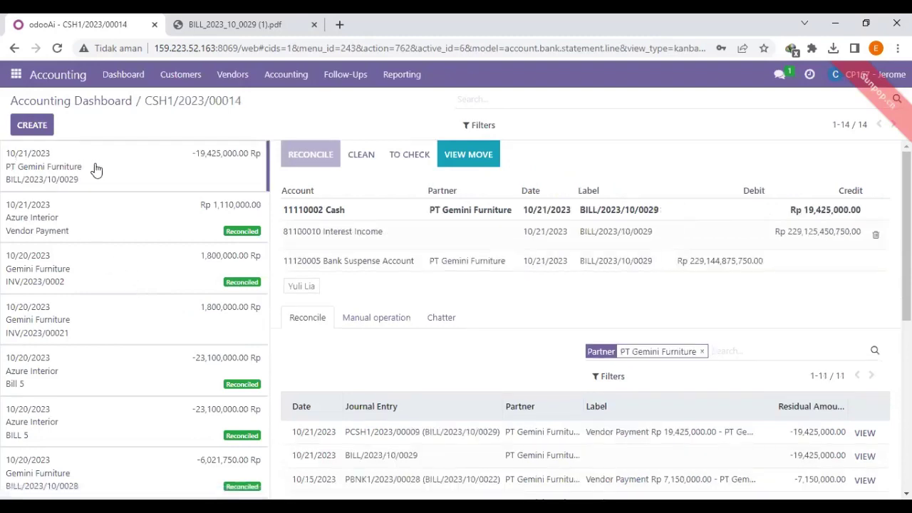
{"action": "left_click", "coordinate": [876, 238]}
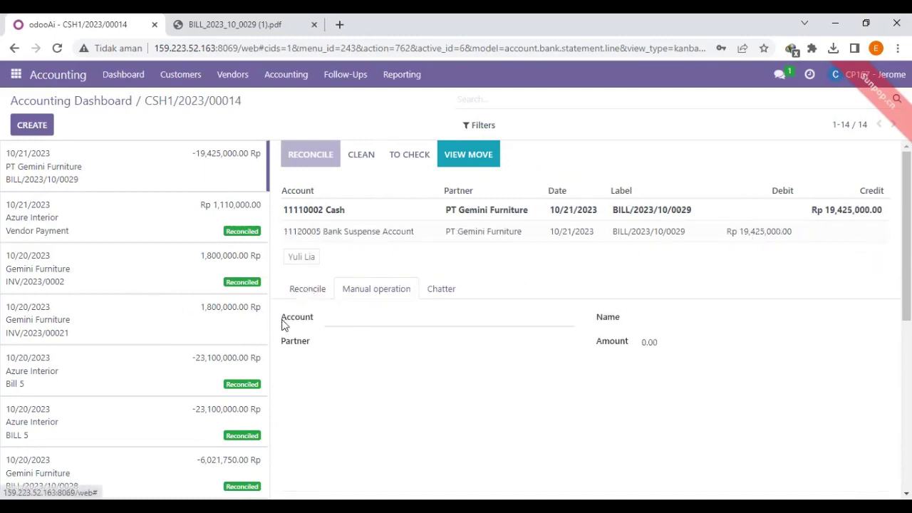
{"action": "left_click", "coordinate": [312, 292]}
{"action": "scroll", "coordinate": [551, 275], "scroll_direction": "down", "scroll_amount": 2}
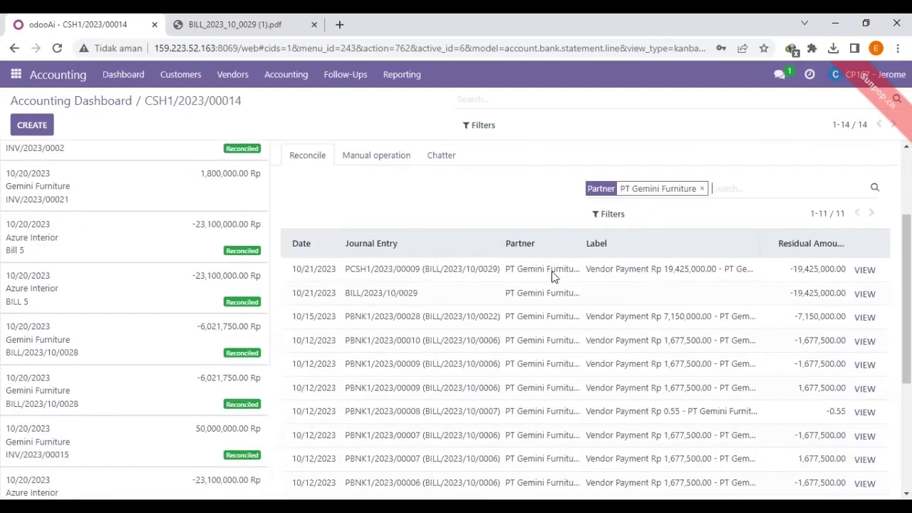
{"action": "scroll", "coordinate": [522, 169], "scroll_direction": "up", "scroll_amount": 2}
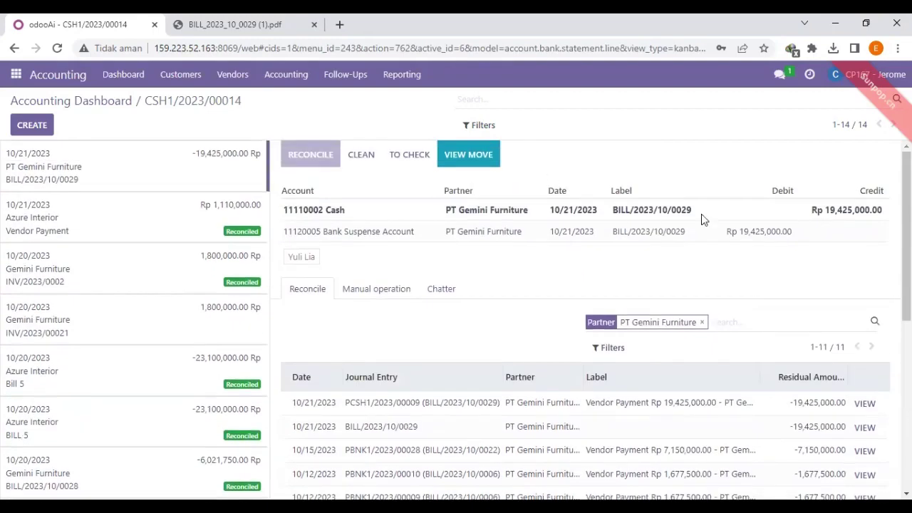
{"action": "left_click", "coordinate": [411, 412]}
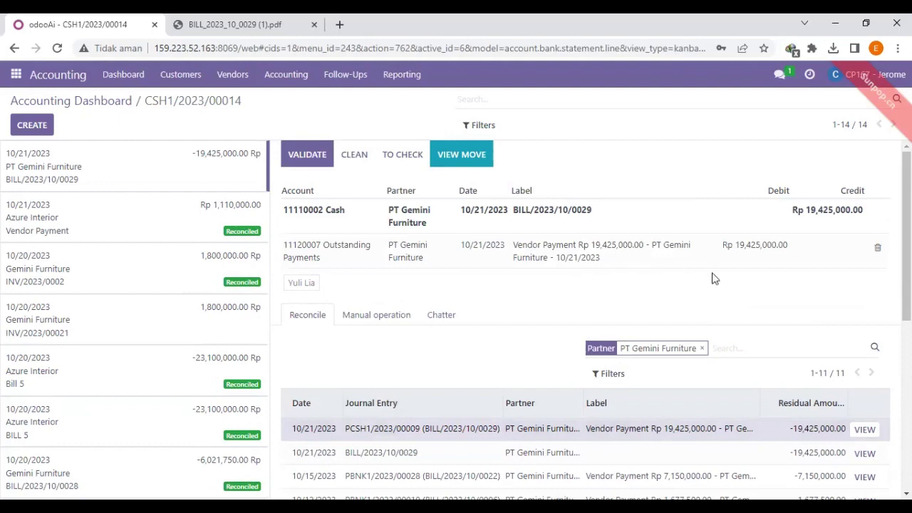
{"action": "left_click", "coordinate": [300, 160]}
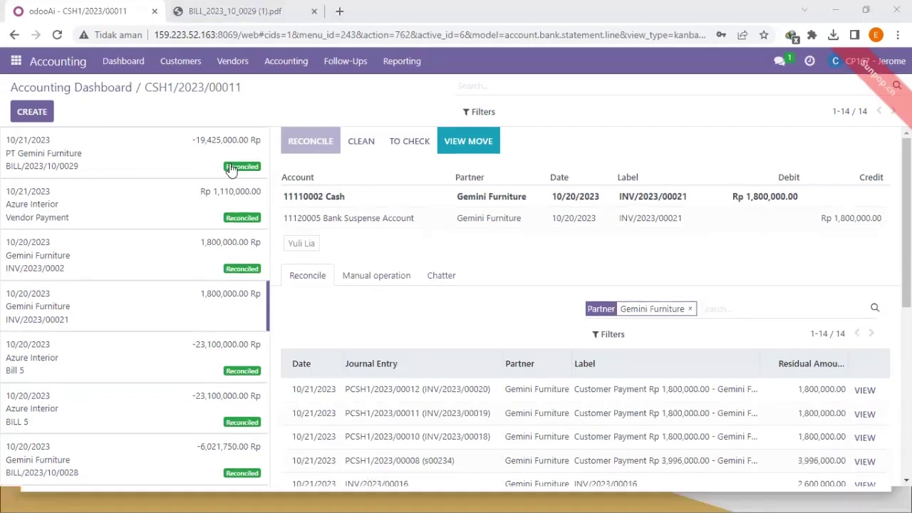
{"action": "key", "text": "Print"}
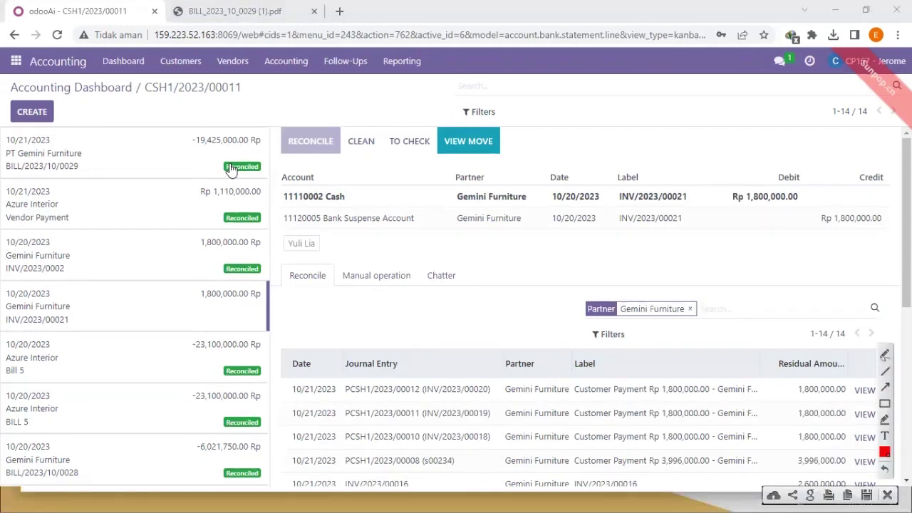
Save the screenshot of the reconciled Cash statement, then bring up the Odoo apps menu.
{"action": "key", "text": "Escape"}
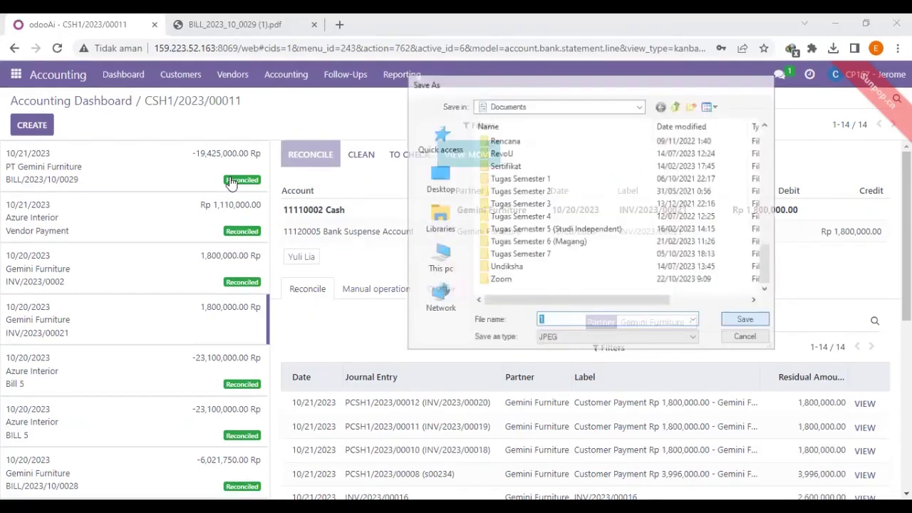
{"action": "left_click", "coordinate": [16, 74]}
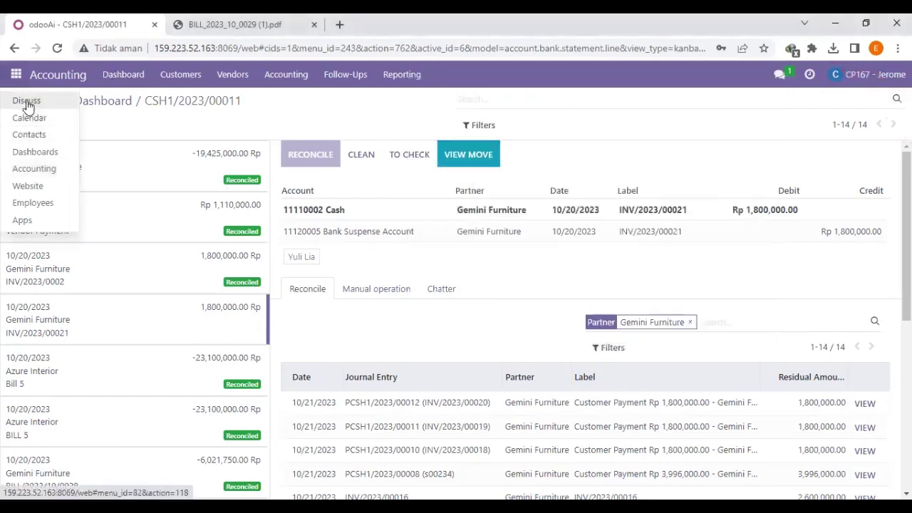
In Discuss, send 'Hallo, dokumennya telah saya rekonsiliasi…' with screenshot image 1 attached.
{"action": "left_click", "coordinate": [27, 103]}
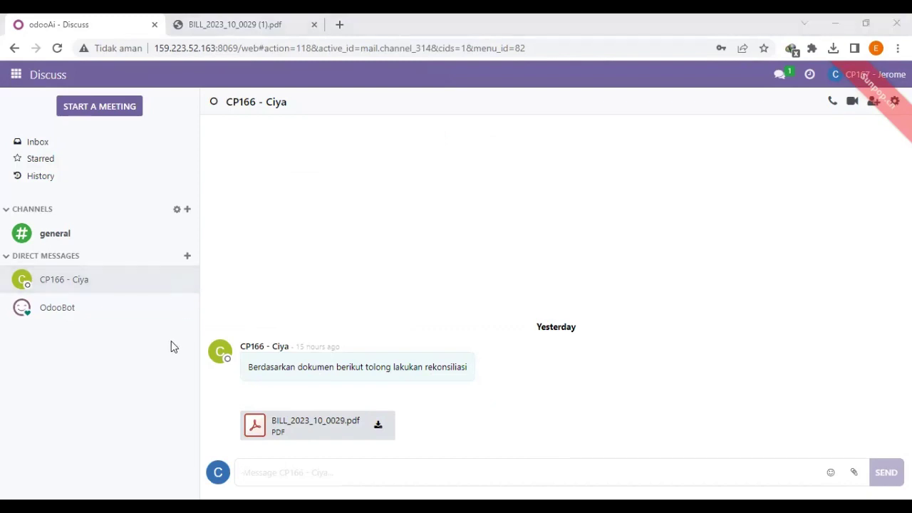
{"action": "left_click", "coordinate": [318, 458]}
{"action": "type", "text": "Hallo, dokumennya telah saya rekonsiliasi dan bisa lanjutkan siklus transaksi selanjutnya. PSCH"}
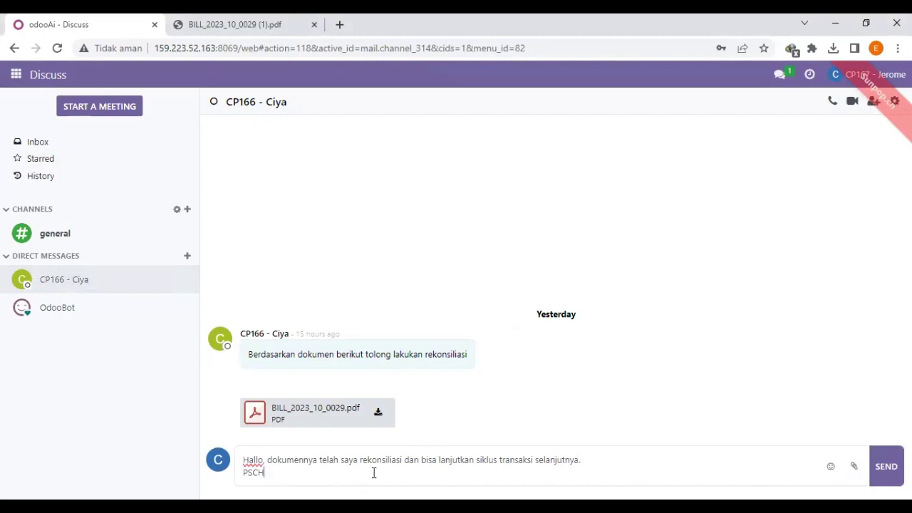
{"action": "key", "text": "BackSpace"}
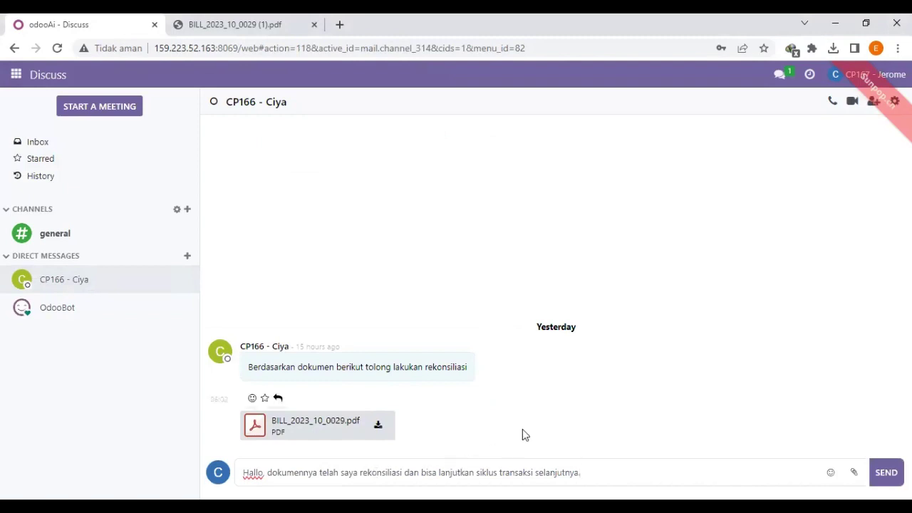
{"action": "left_click", "coordinate": [853, 473]}
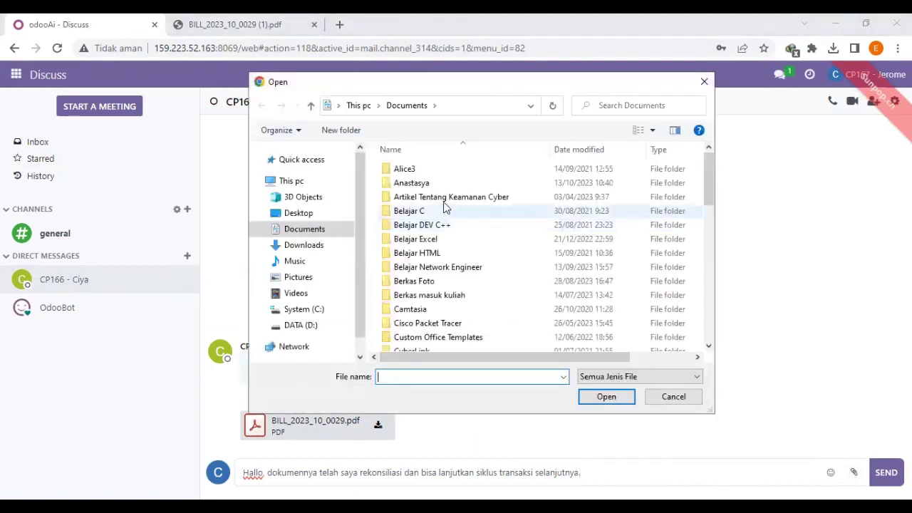
{"action": "scroll", "coordinate": [511, 309], "scroll_direction": "down", "scroll_amount": 10}
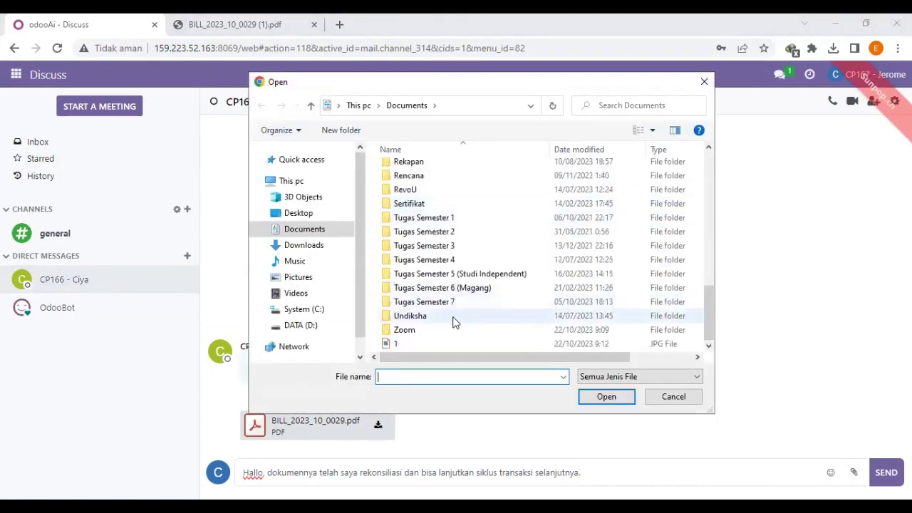
{"action": "left_click", "coordinate": [440, 344]}
{"action": "left_click", "coordinate": [618, 403]}
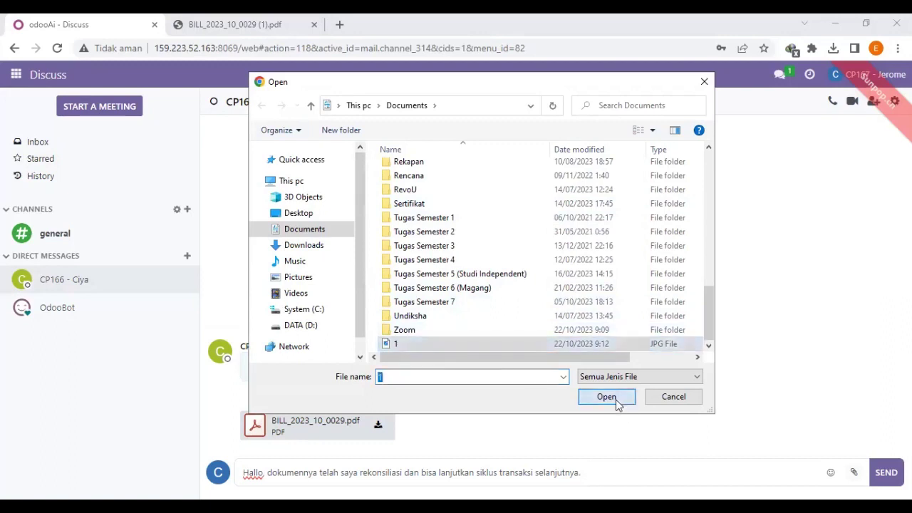
{"action": "left_click", "coordinate": [886, 435]}
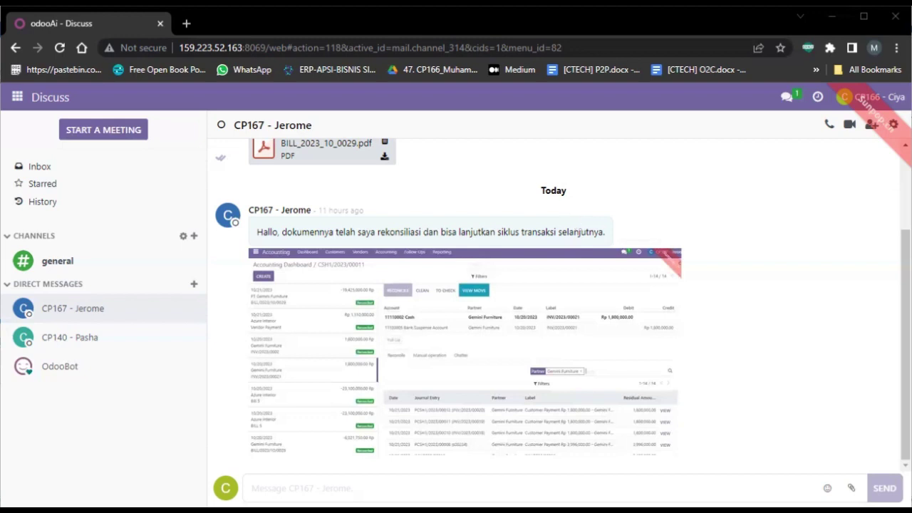
Reply 'Baik, terima kasih' in the chat, then go to the Accounting app.
{"action": "left_click", "coordinate": [299, 488]}
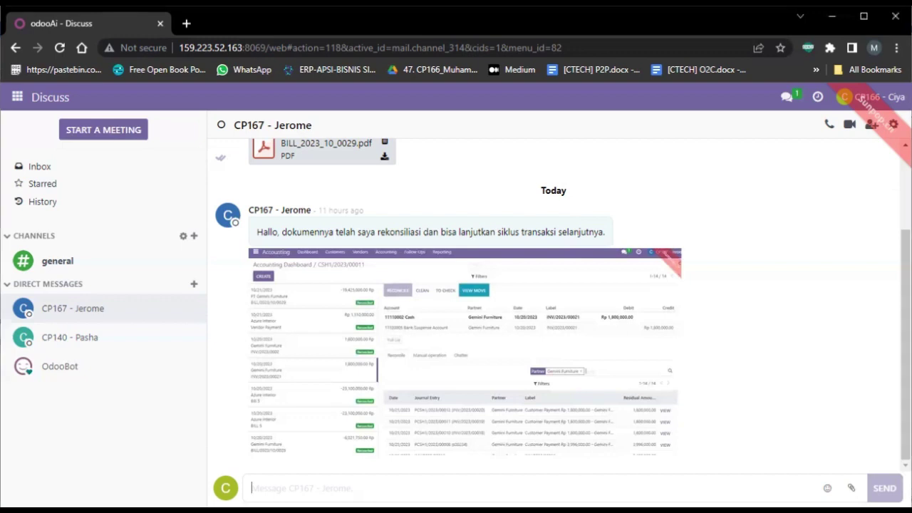
{"action": "type", "text": "Baik, t"}
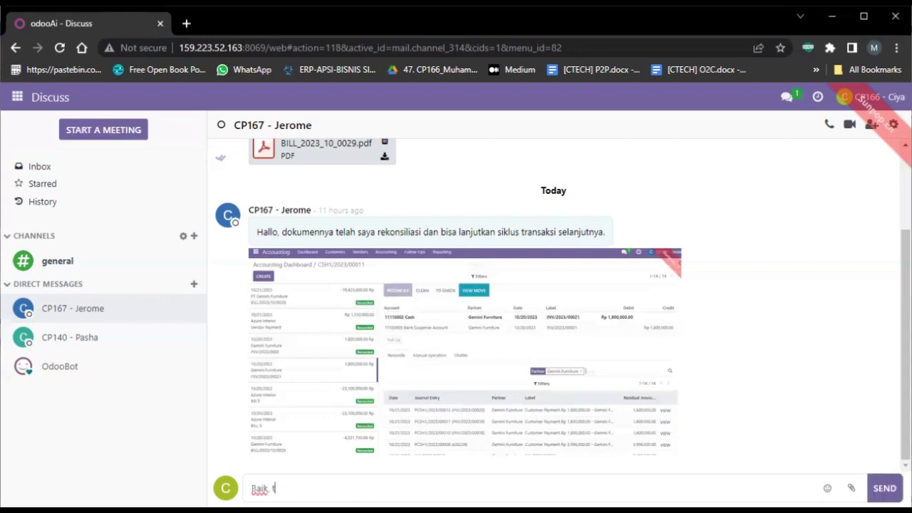
{"action": "type", "text": "ero"}
{"action": "key", "text": "BackSpace"}
{"action": "type", "text": "ima kasih"}
{"action": "key", "text": "Return"}
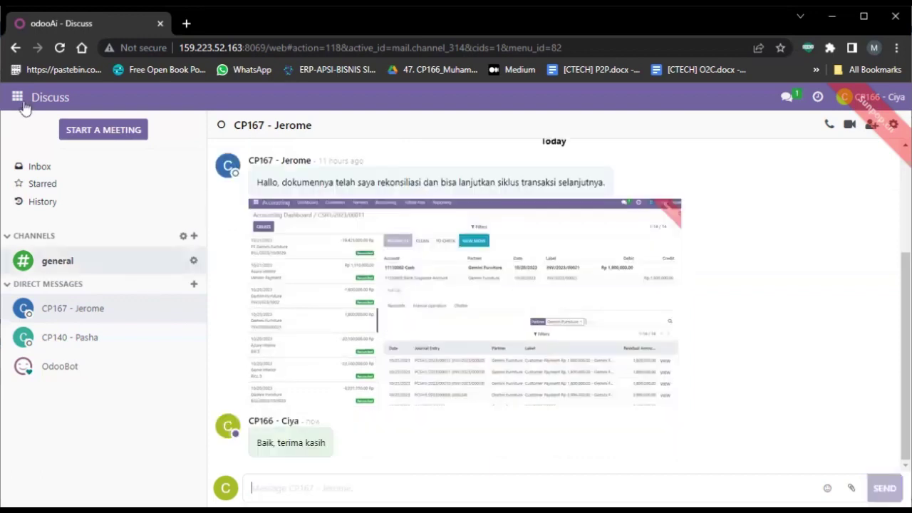
{"action": "left_click", "coordinate": [23, 101]}
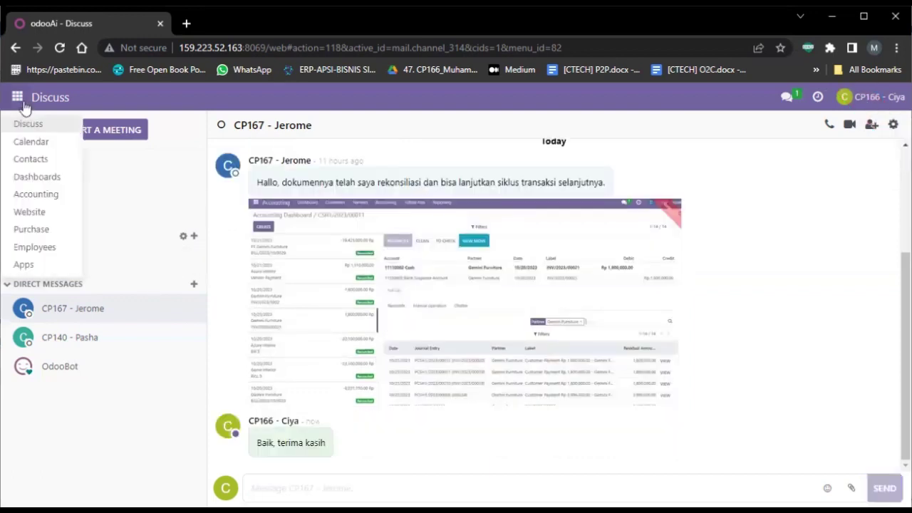
{"action": "left_click", "coordinate": [53, 195]}
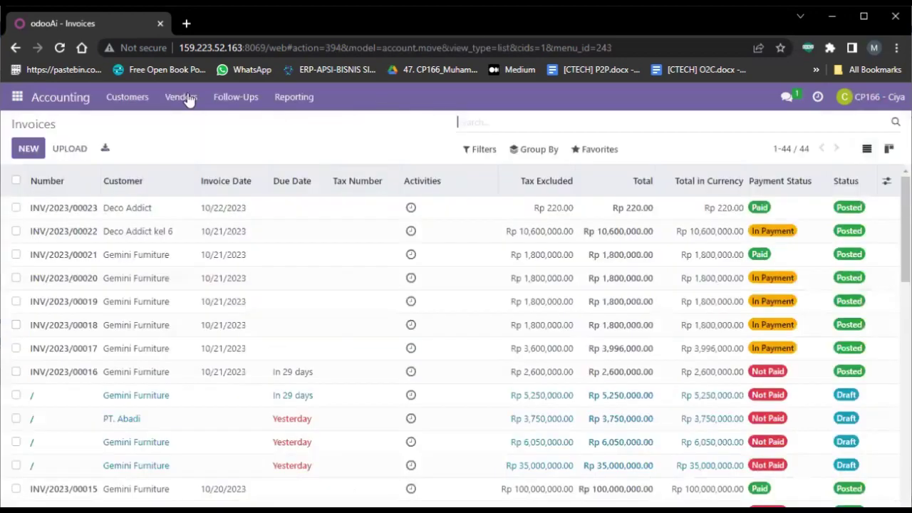
From Vendors > Bills, open PT Gemini Furniture's partially paid bill BILL/2023/10/0029.
{"action": "left_click", "coordinate": [186, 98]}
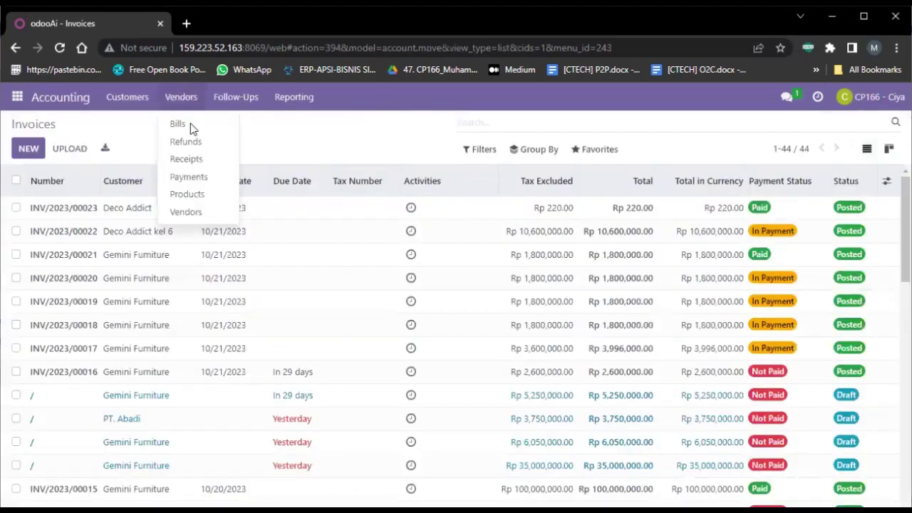
{"action": "left_click", "coordinate": [190, 124]}
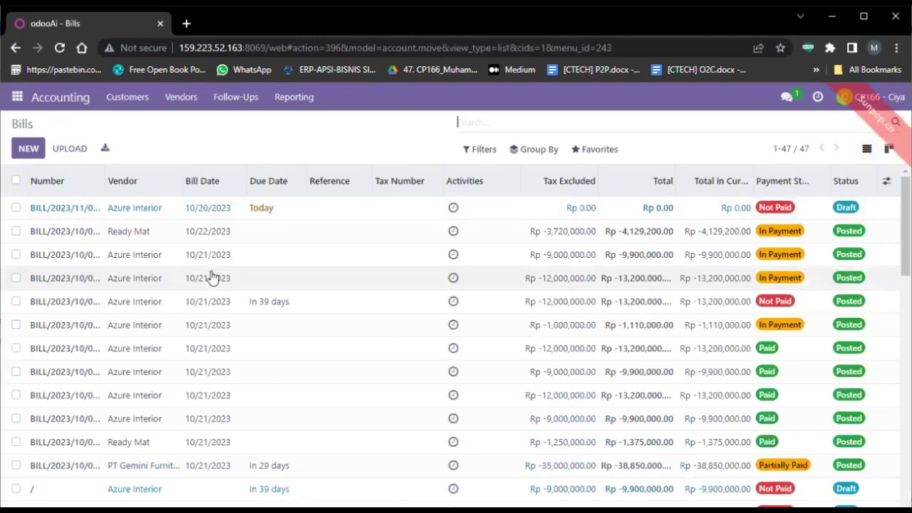
{"action": "scroll", "coordinate": [213, 278], "scroll_direction": "down", "scroll_amount": 1}
{"action": "scroll", "coordinate": [212, 278], "scroll_direction": "up", "scroll_amount": 1}
{"action": "scroll", "coordinate": [212, 278], "scroll_direction": "down", "scroll_amount": 5}
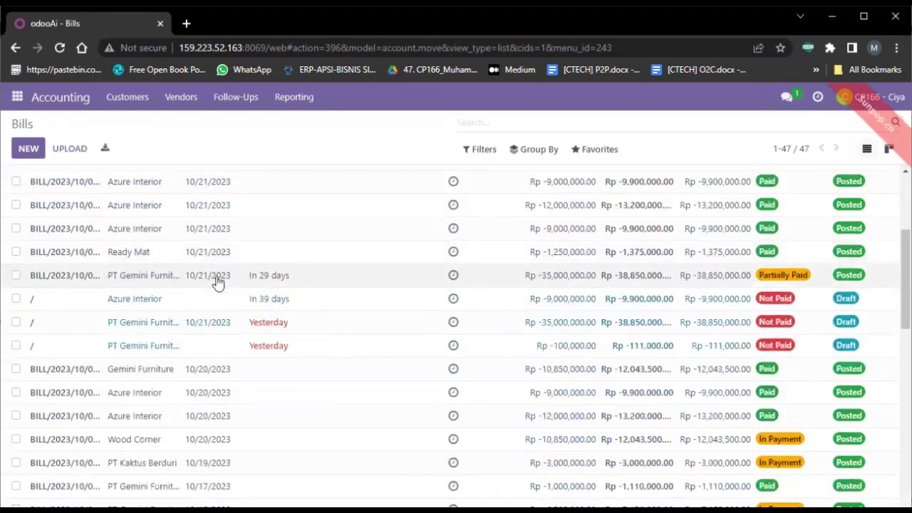
{"action": "double_click", "coordinate": [218, 276]}
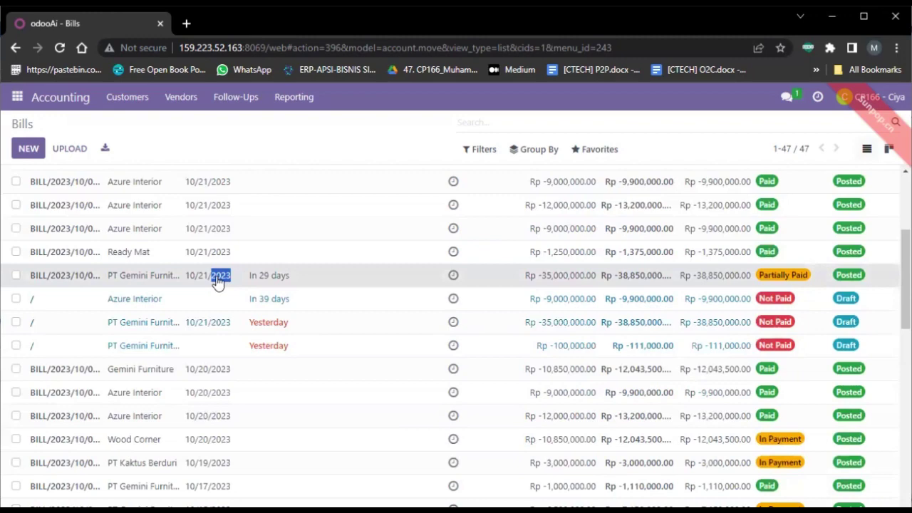
{"action": "scroll", "coordinate": [218, 281], "scroll_direction": "up", "scroll_amount": 2}
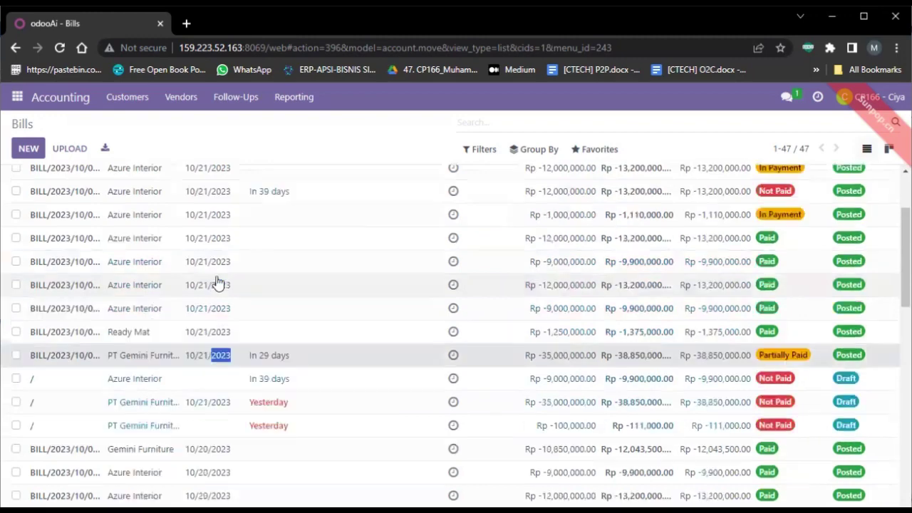
{"action": "left_click", "coordinate": [310, 364]}
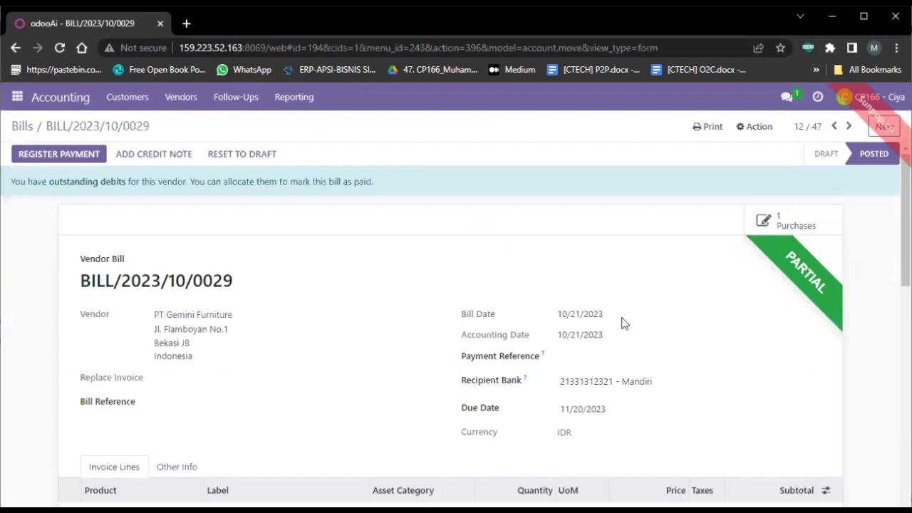
Register a Rp 19,425,000.00 payment on the bill from the Cash journal.
{"action": "left_click", "coordinate": [80, 157]}
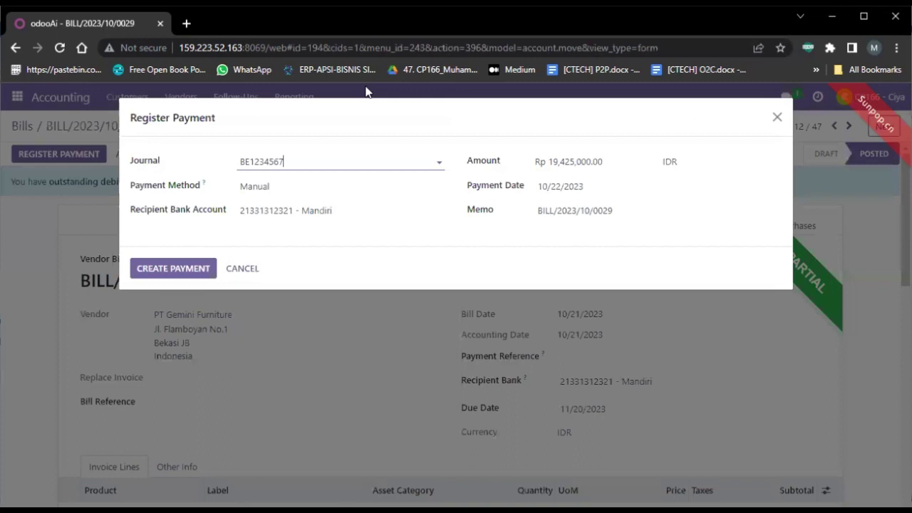
{"action": "left_click", "coordinate": [441, 164]}
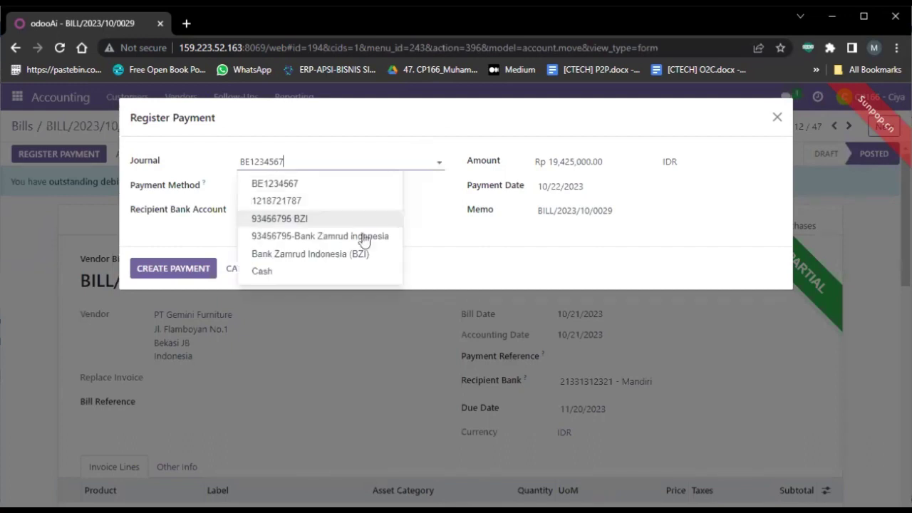
{"action": "left_click", "coordinate": [356, 270]}
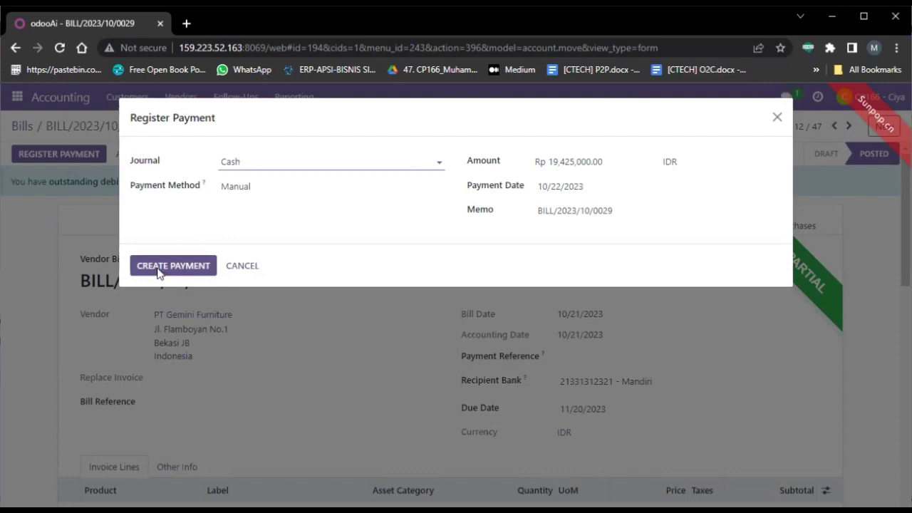
{"action": "left_click", "coordinate": [159, 271]}
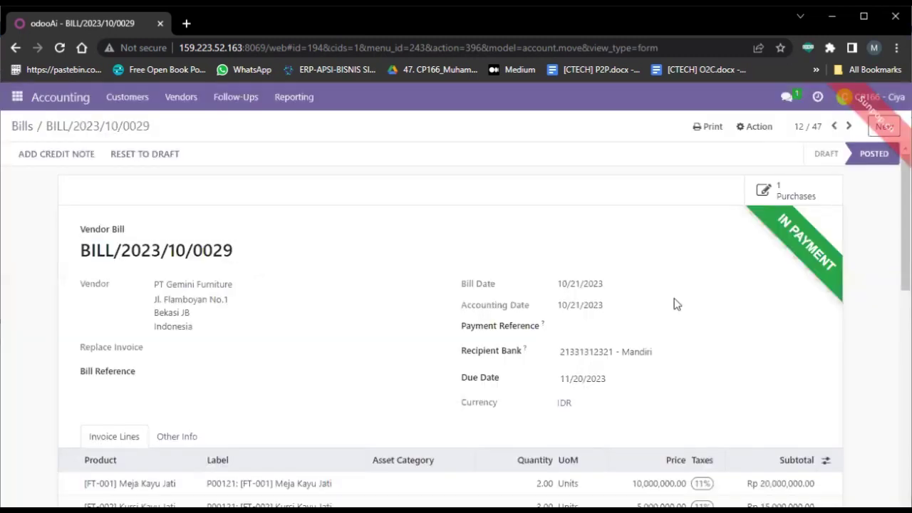
{"action": "scroll", "coordinate": [686, 307], "scroll_direction": "down", "scroll_amount": 2}
Download BILL/2023/10/0029 as an Invoices PDF, then bring up the apps menu.
{"action": "scroll", "coordinate": [686, 307], "scroll_direction": "up", "scroll_amount": 2}
{"action": "left_click", "coordinate": [711, 130]}
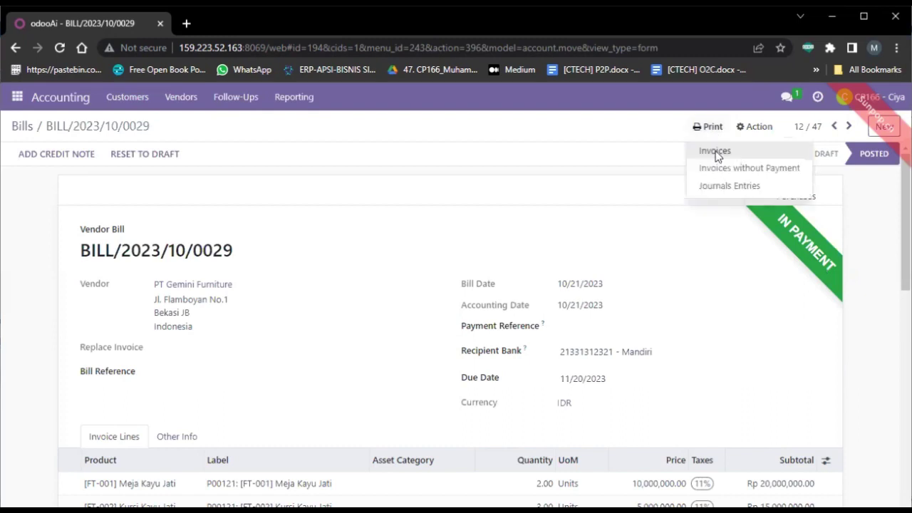
{"action": "left_click", "coordinate": [716, 152]}
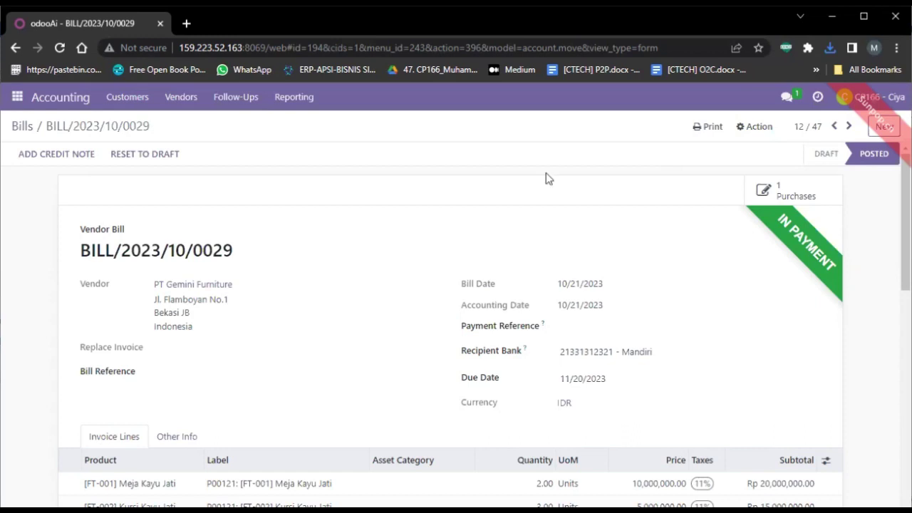
{"action": "left_click", "coordinate": [19, 101]}
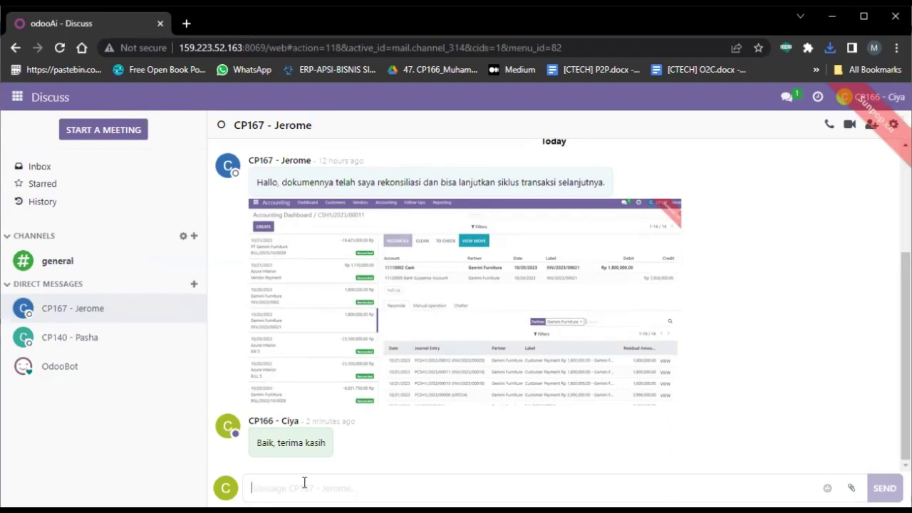
Write that the payment is done and needs reconciliation checking, attaching BILL_2023_10_0029 (2).pdf.
{"action": "type", "text": "Bai"}
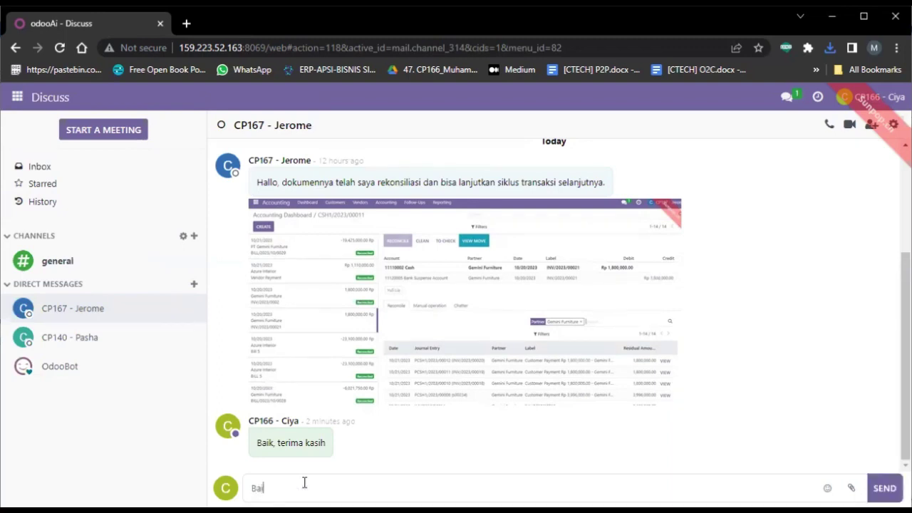
{"action": "type", "text": "k saya sudah me"}
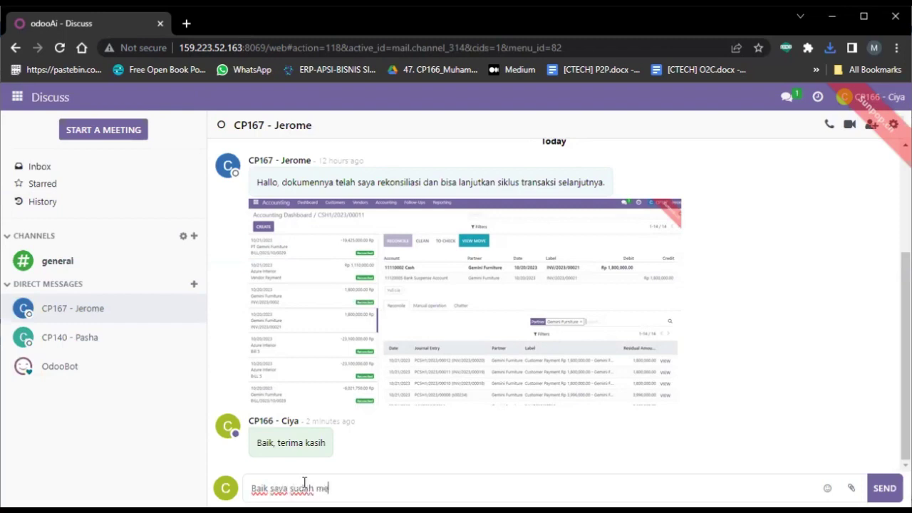
{"action": "type", "text": "laukan pemb"}
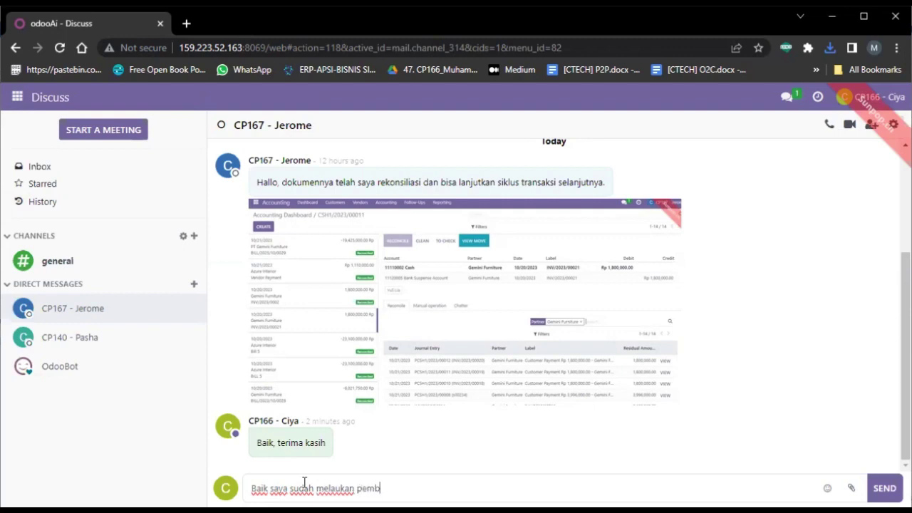
{"action": "type", "text": "ayaran."}
{"action": "type", "text": " dimohon "}
{"action": "type", "text": "untuk"}
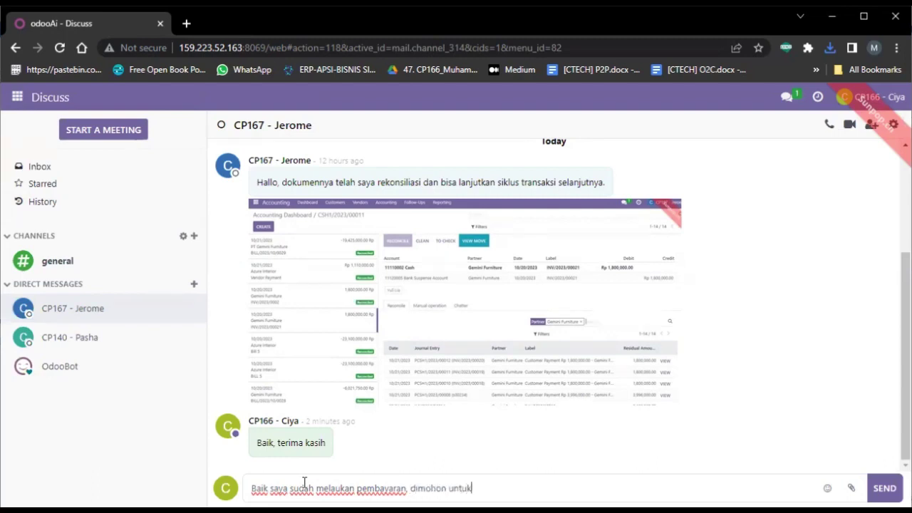
{"action": "type", "text": " diperiksa kembal"}
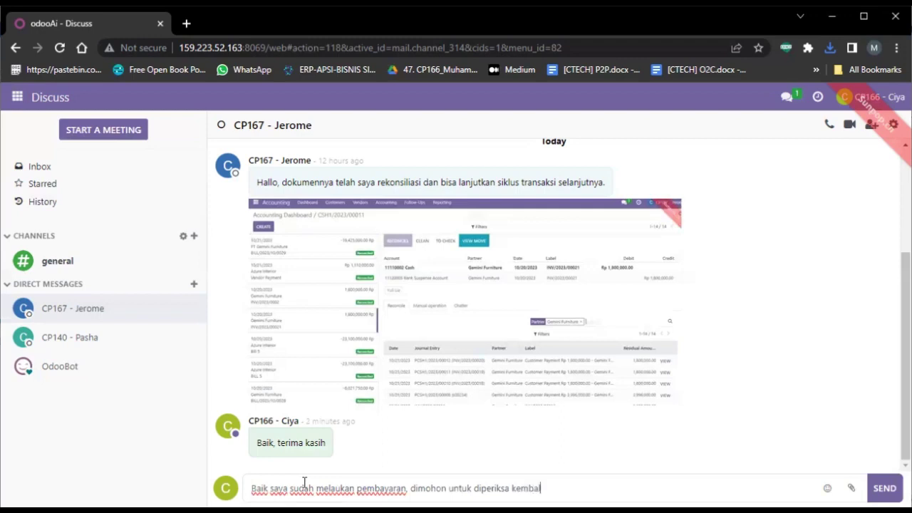
{"action": "type", "text": "i, dilakukan rekonsiliasi"}
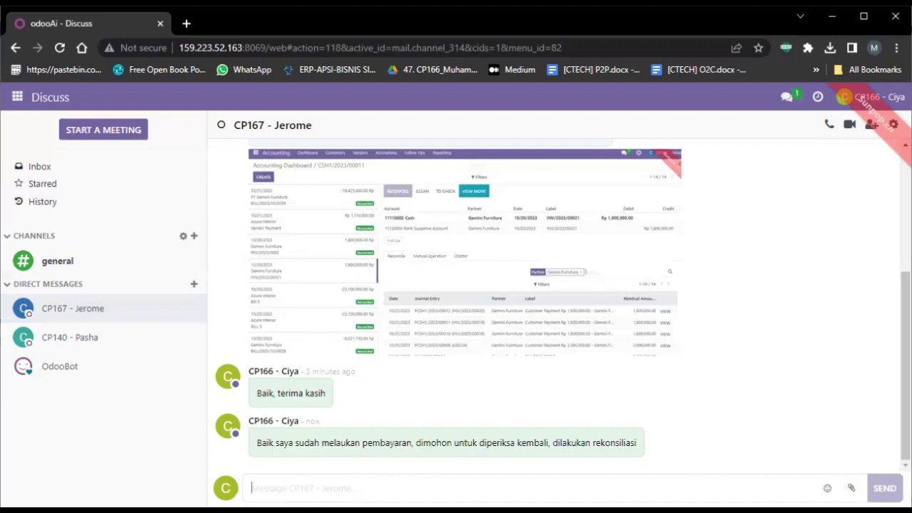
{"action": "left_click", "coordinate": [416, 306]}
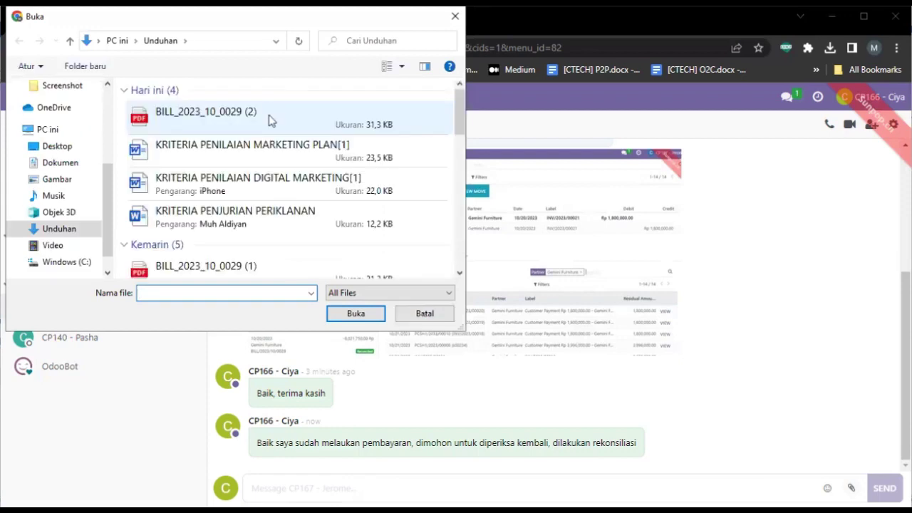
{"action": "double_click", "coordinate": [271, 119]}
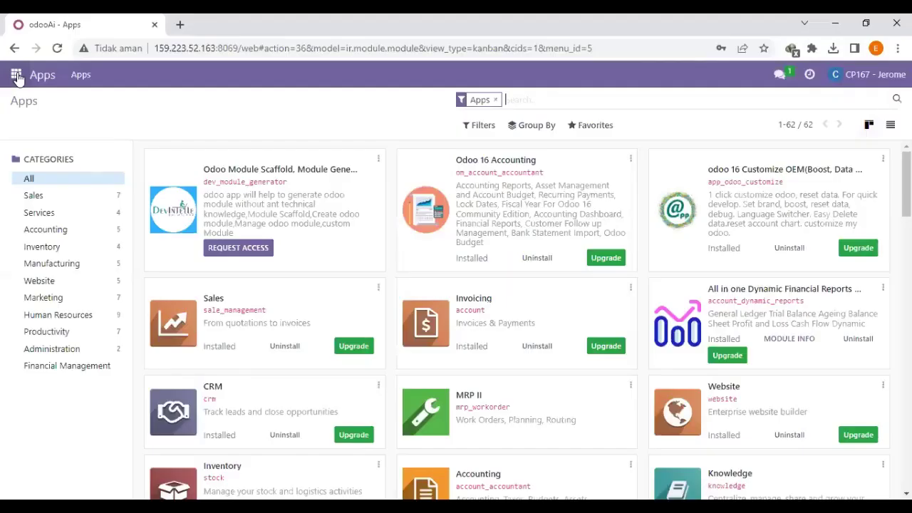
Go to the Discuss app from the Odoo apps menu.
{"action": "left_click", "coordinate": [16, 74]}
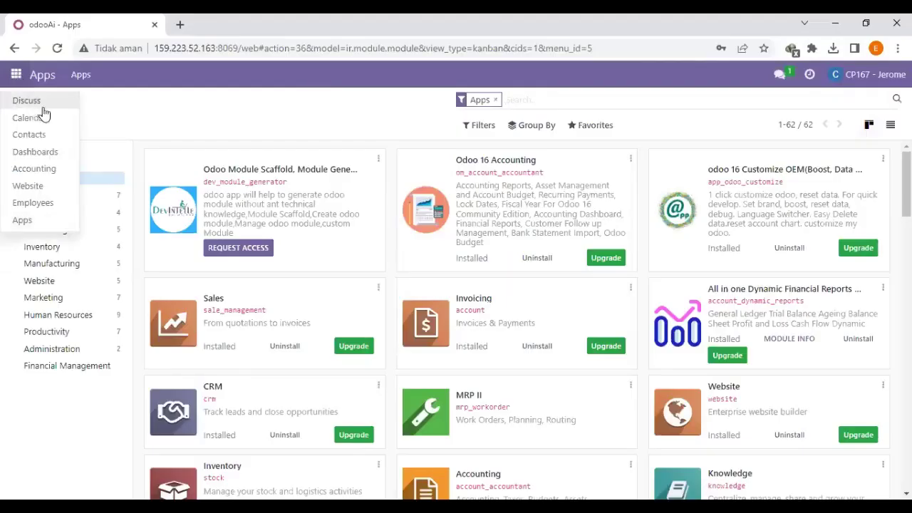
{"action": "left_click", "coordinate": [43, 101]}
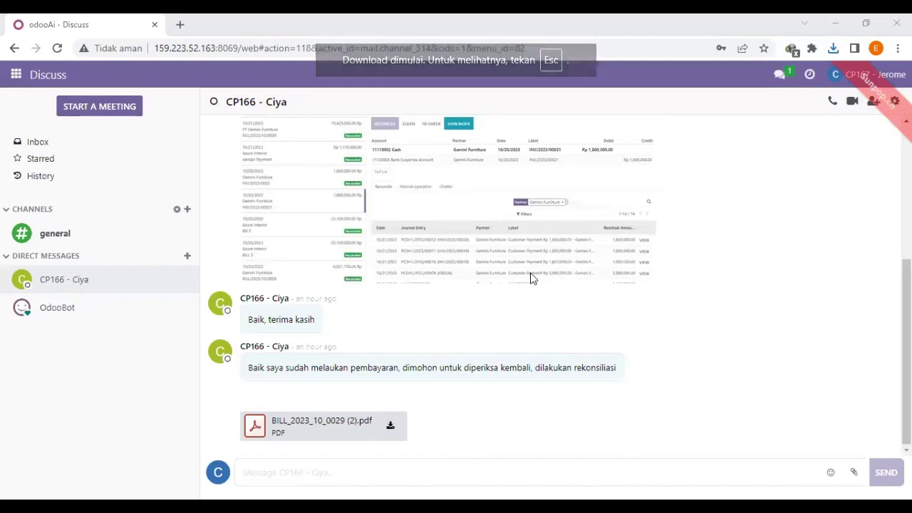
Download the shared bill PDF and confirm two Rp 19,425,000.00 payments with Rp 0.00 due.
{"action": "left_click", "coordinate": [833, 49]}
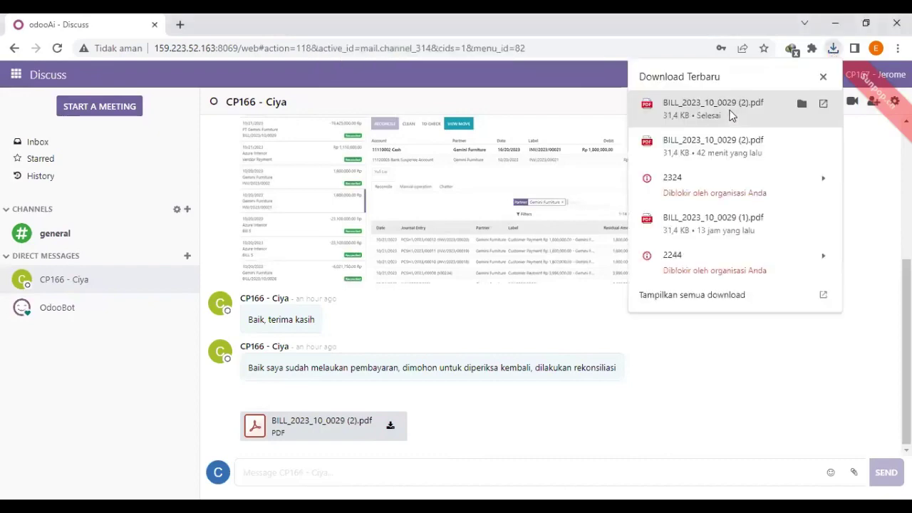
{"action": "left_click", "coordinate": [729, 112]}
{"action": "scroll", "coordinate": [390, 217], "scroll_direction": "down", "scroll_amount": 4}
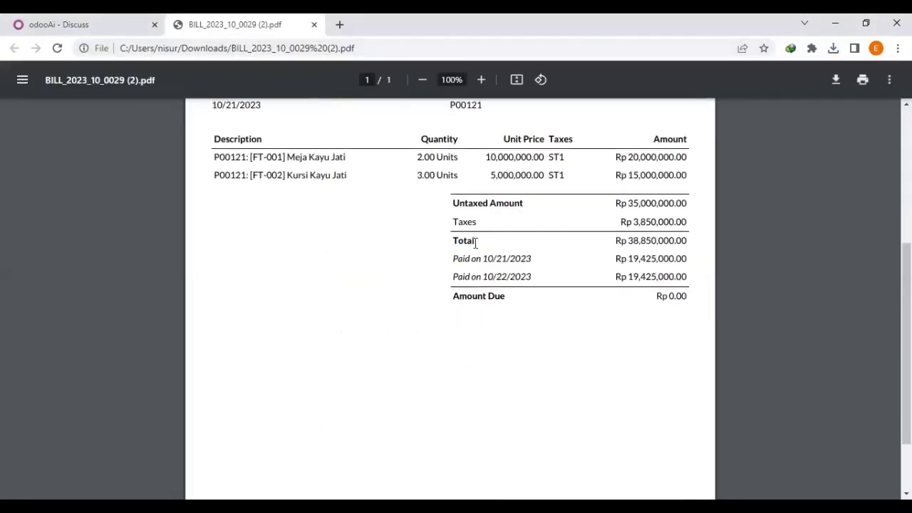
{"action": "scroll", "coordinate": [480, 246], "scroll_direction": "up", "scroll_amount": 3}
{"action": "scroll", "coordinate": [479, 246], "scroll_direction": "down", "scroll_amount": 3}
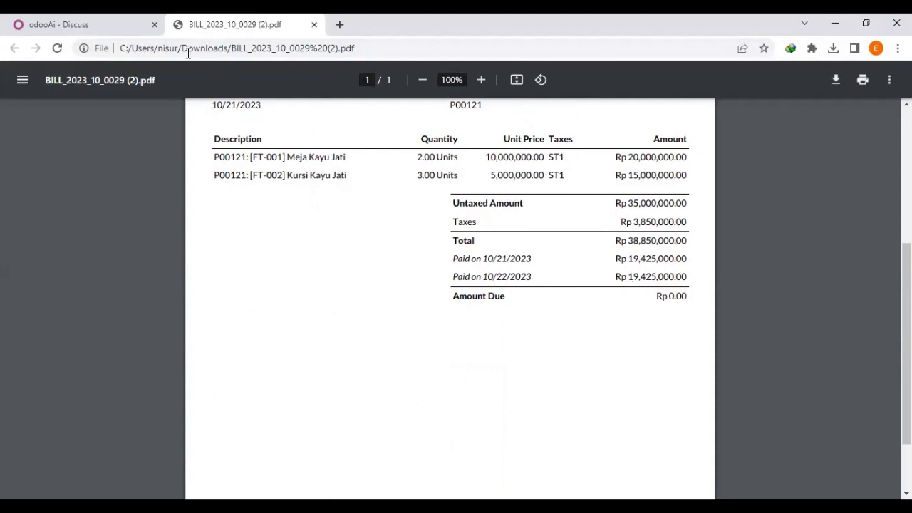
{"action": "left_click", "coordinate": [104, 19]}
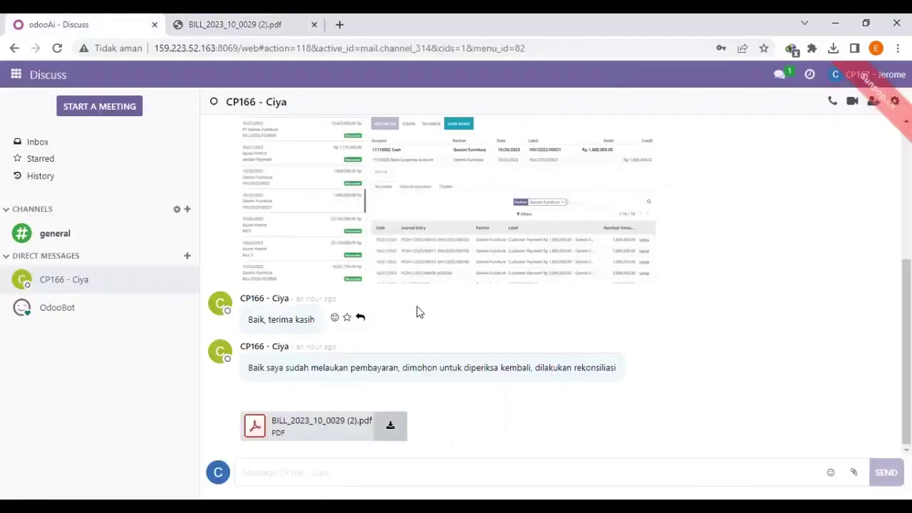
Open the Cash journal's transactions from the Accounting dashboard.
{"action": "left_click", "coordinate": [16, 75]}
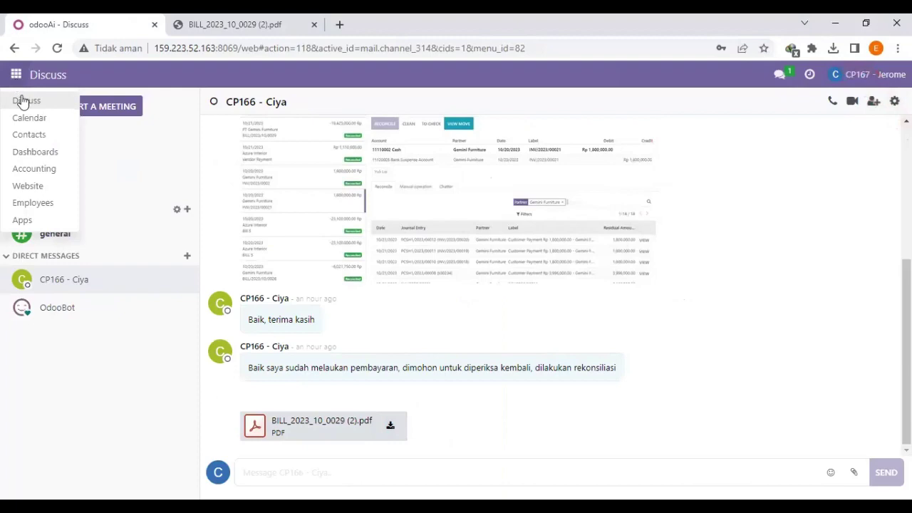
{"action": "left_click", "coordinate": [36, 169]}
{"action": "scroll", "coordinate": [271, 284], "scroll_direction": "down", "scroll_amount": 4}
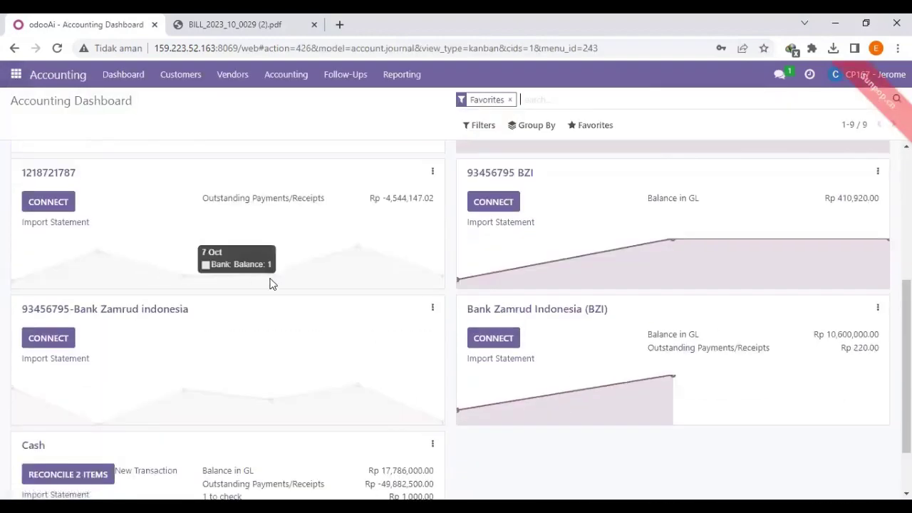
{"action": "scroll", "coordinate": [271, 284], "scroll_direction": "down", "scroll_amount": 1}
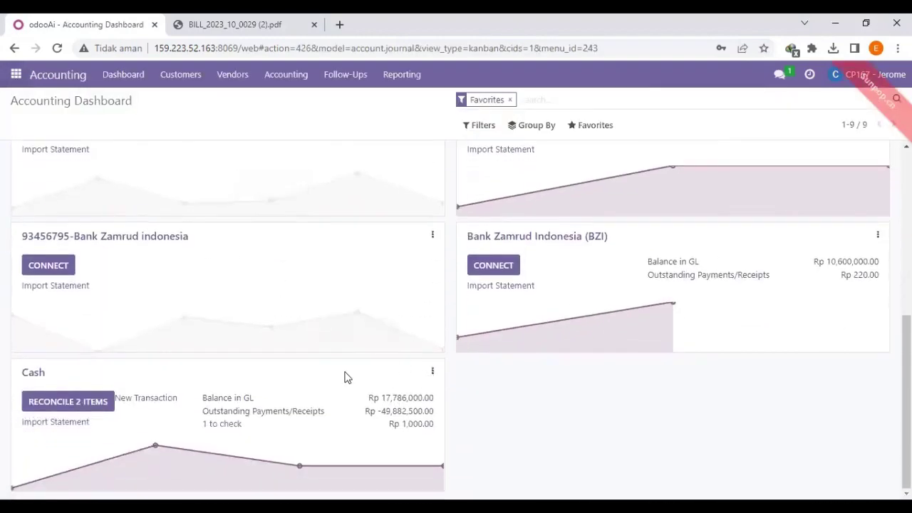
{"action": "left_click", "coordinate": [433, 372]}
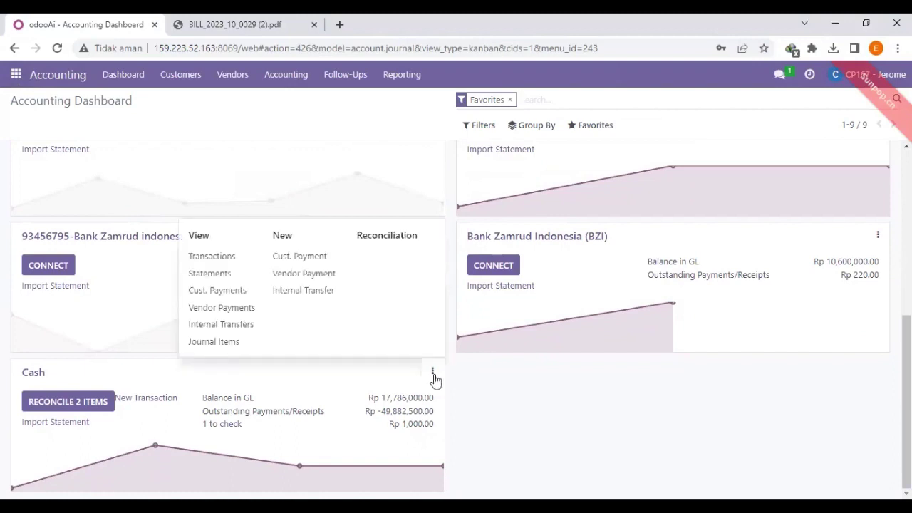
{"action": "left_click", "coordinate": [227, 258]}
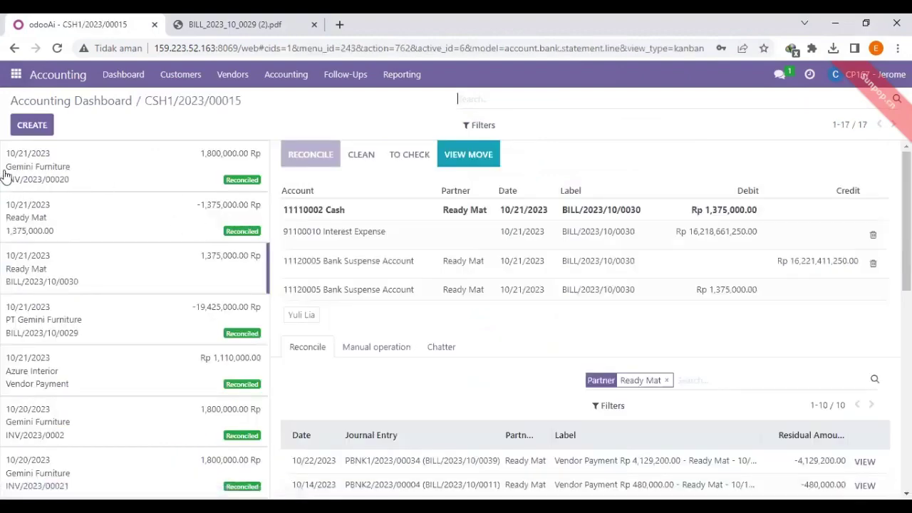
Create a cash statement line labelled BILL/2023/10/0029 with partner PT Gemini Furniture.
{"action": "left_click", "coordinate": [32, 125]}
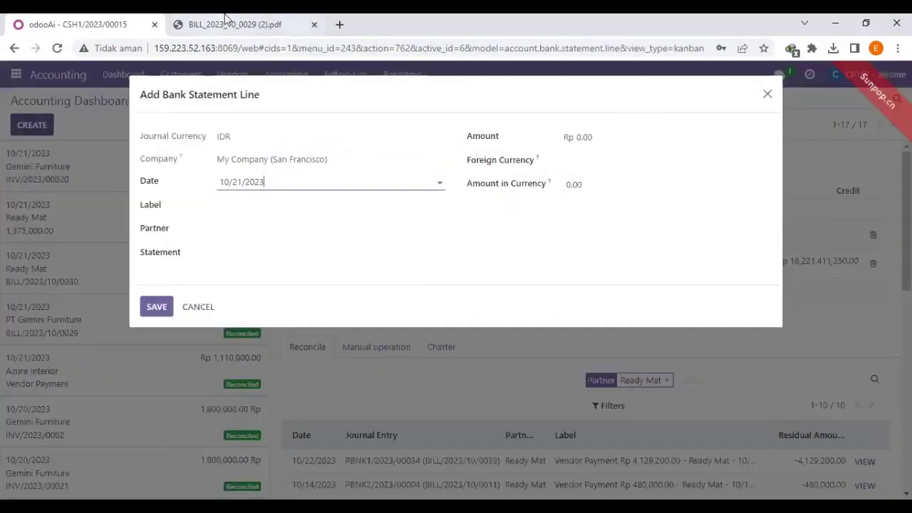
{"action": "left_click", "coordinate": [253, 203]}
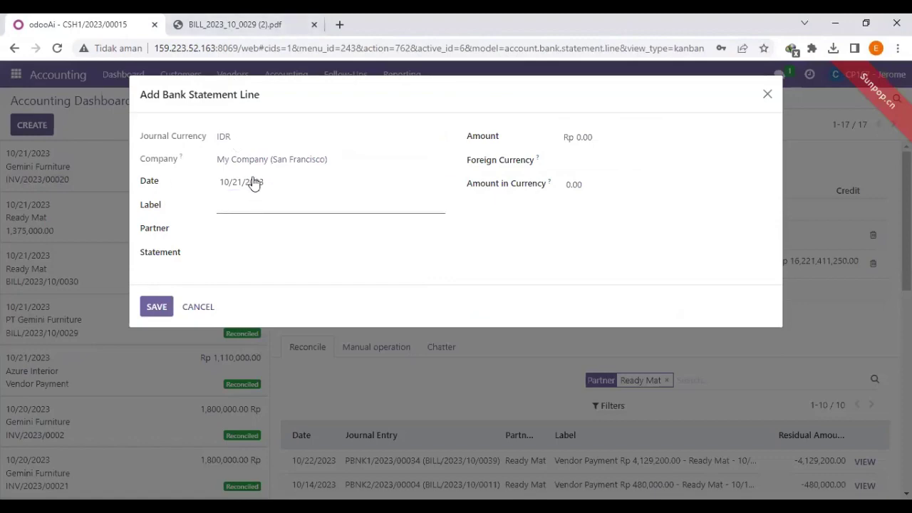
{"action": "key", "text": "ctrl+Tab"}
{"action": "scroll", "coordinate": [328, 165], "scroll_direction": "up", "scroll_amount": 1}
{"action": "scroll", "coordinate": [329, 165], "scroll_direction": "up", "scroll_amount": 3}
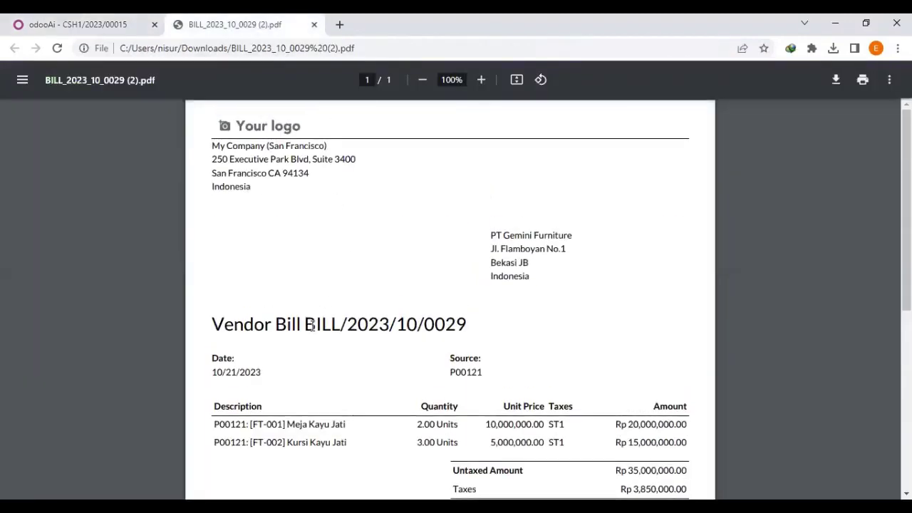
{"action": "left_click_drag", "start_coordinate": [305, 325], "coordinate": [472, 326]}
{"action": "key", "text": "ctrl+c"}
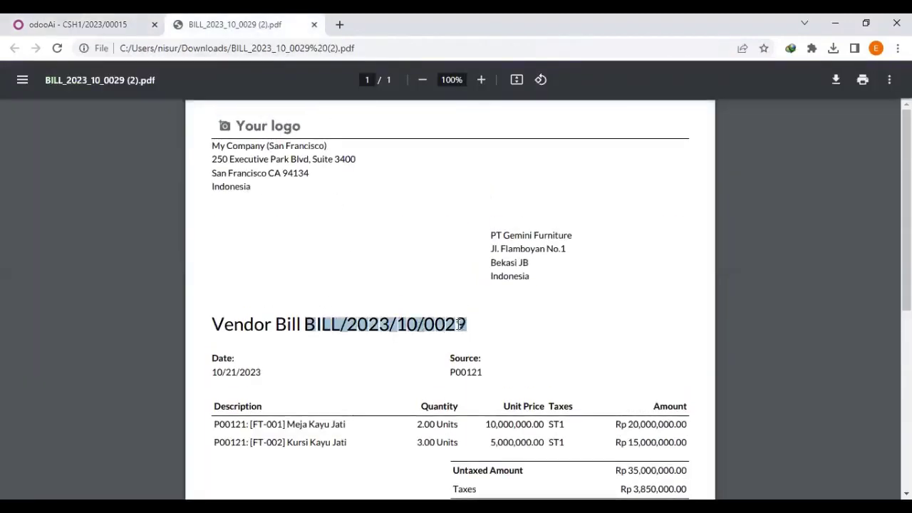
{"action": "right_click", "coordinate": [462, 327]}
{"action": "left_click", "coordinate": [34, 18]}
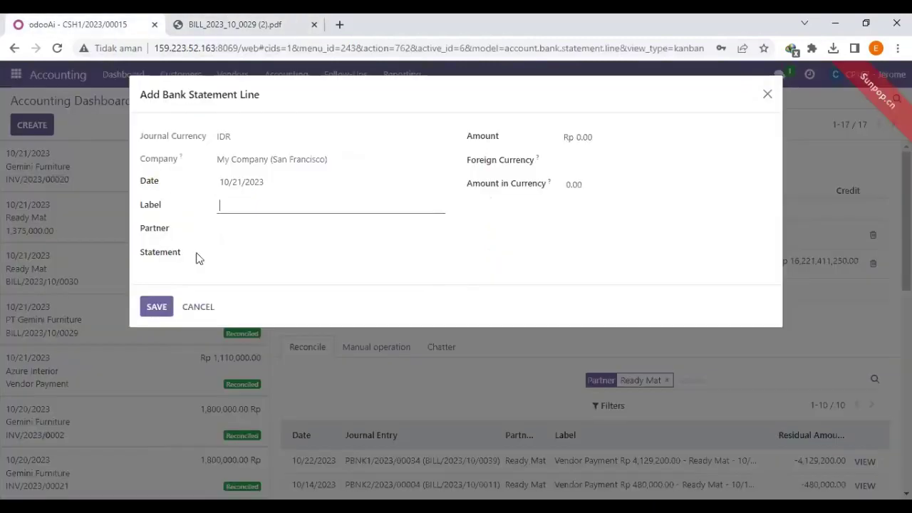
{"action": "key", "text": "ctrl+v"}
{"action": "left_click", "coordinate": [275, 232]}
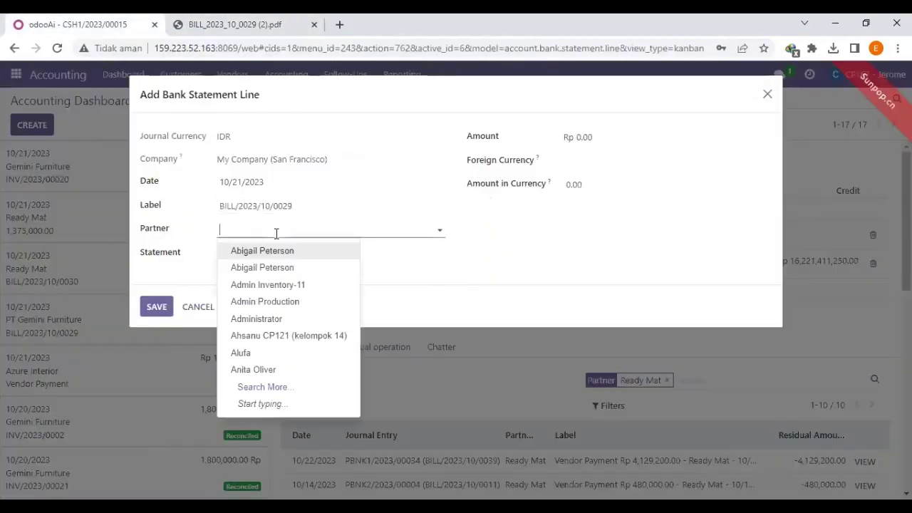
{"action": "type", "text": "pt"}
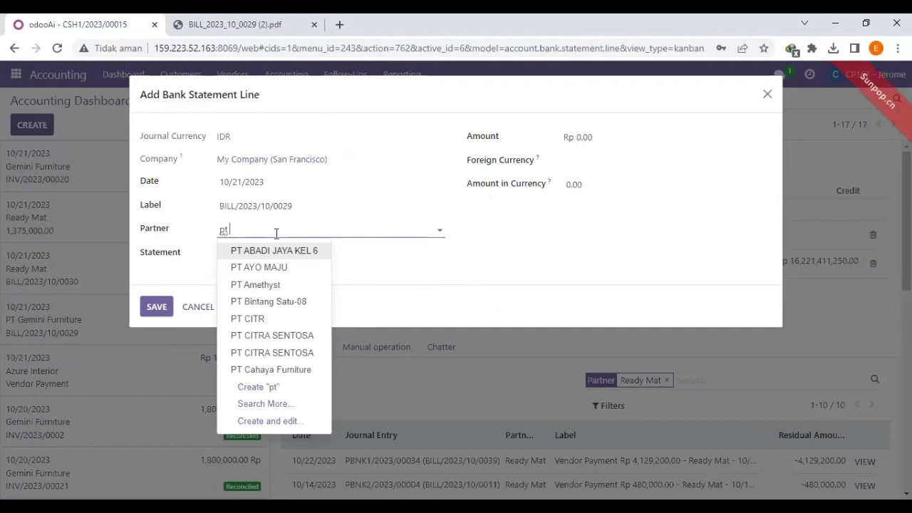
{"action": "type", "text": "ge"}
{"action": "left_click", "coordinate": [324, 251]}
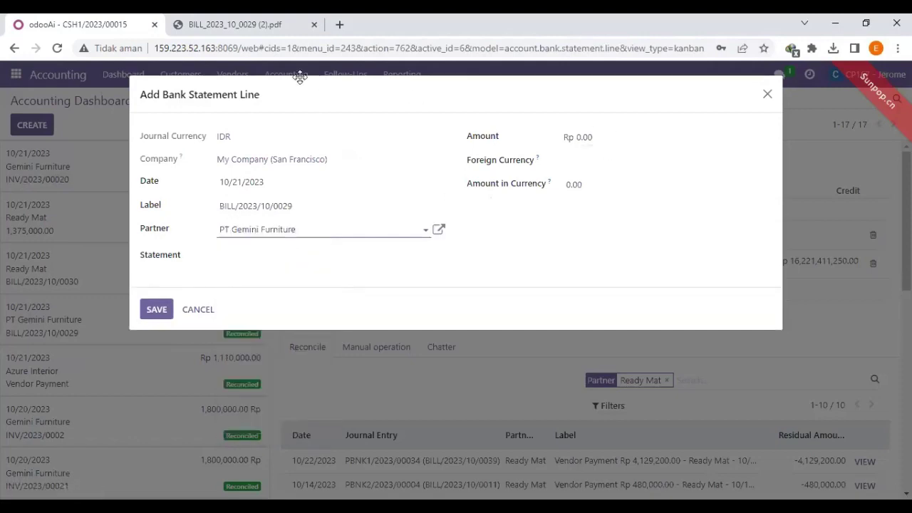
Copy the 10/22/2023 payment amount from the bill PDF.
{"action": "left_click", "coordinate": [608, 142]}
{"action": "left_click", "coordinate": [264, 22]}
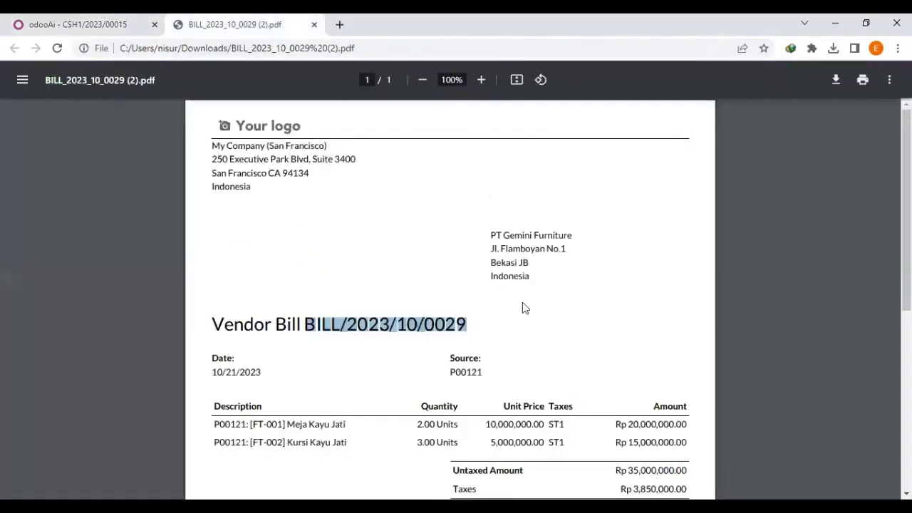
{"action": "scroll", "coordinate": [522, 302], "scroll_direction": "down", "scroll_amount": 3}
{"action": "left_click_drag", "start_coordinate": [629, 326], "coordinate": [677, 326]}
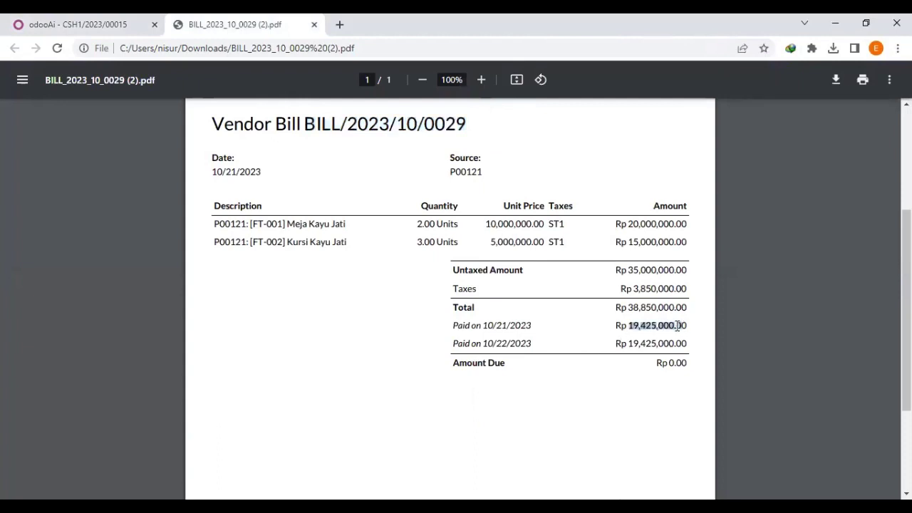
{"action": "left_click", "coordinate": [675, 326]}
{"action": "left_click_drag", "start_coordinate": [630, 346], "coordinate": [670, 347]}
{"action": "right_click", "coordinate": [674, 343]}
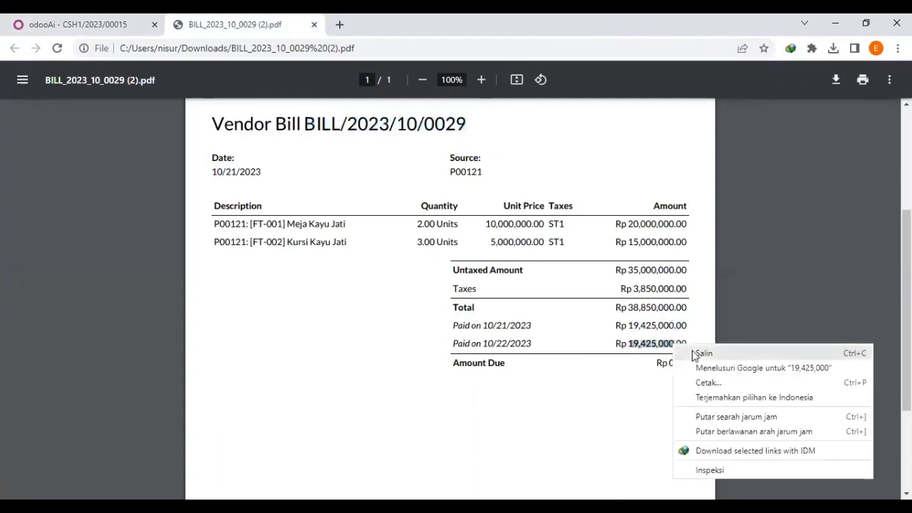
{"action": "left_click", "coordinate": [700, 352]}
Enter -19,425,000.00 as the statement line amount.
{"action": "left_click", "coordinate": [129, 24]}
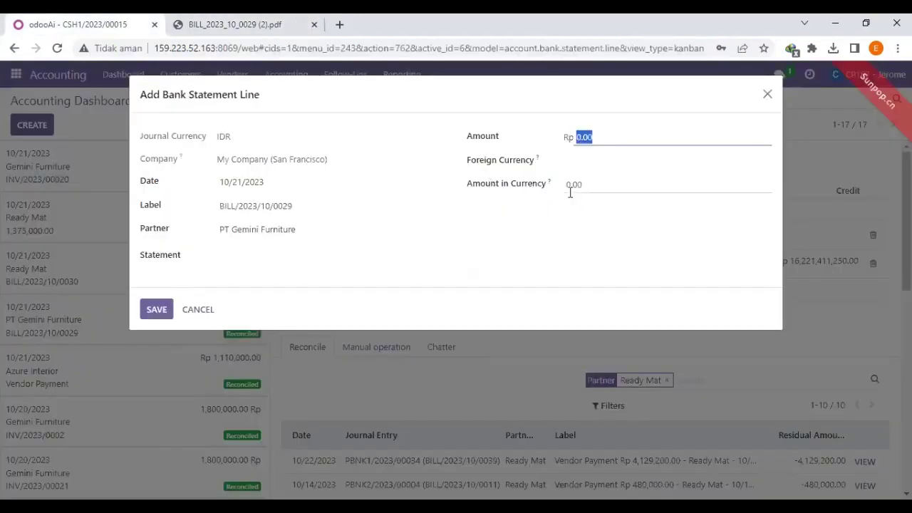
{"action": "key", "text": "ctrl+v"}
{"action": "key", "text": "BackSpace"}
{"action": "left_click", "coordinate": [601, 139]}
{"action": "key", "text": "BackSpace"}
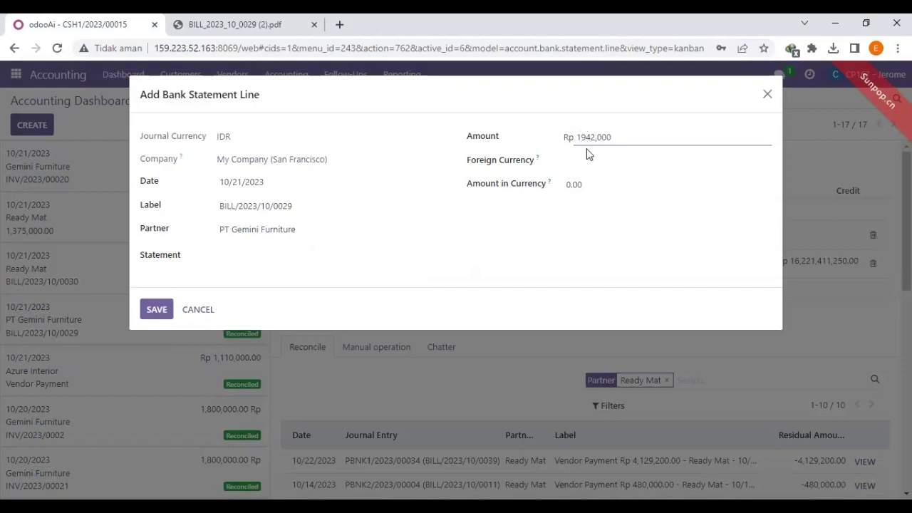
{"action": "type", "text": "5"}
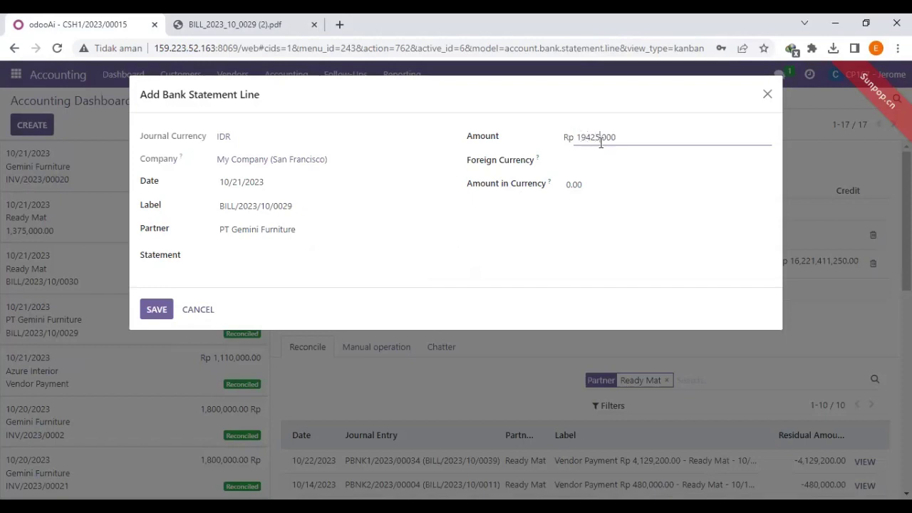
{"action": "key", "text": "Delete"}
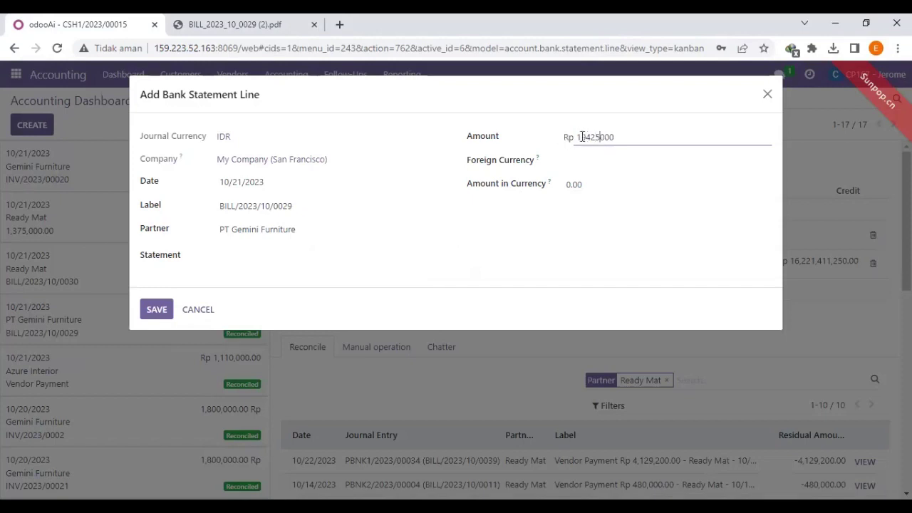
{"action": "type", "text": "1"}
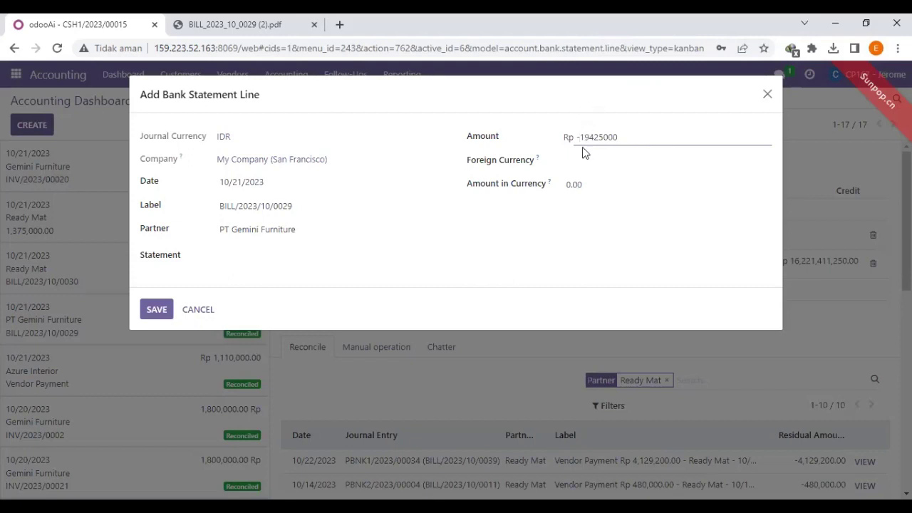
{"action": "left_click", "coordinate": [597, 162]}
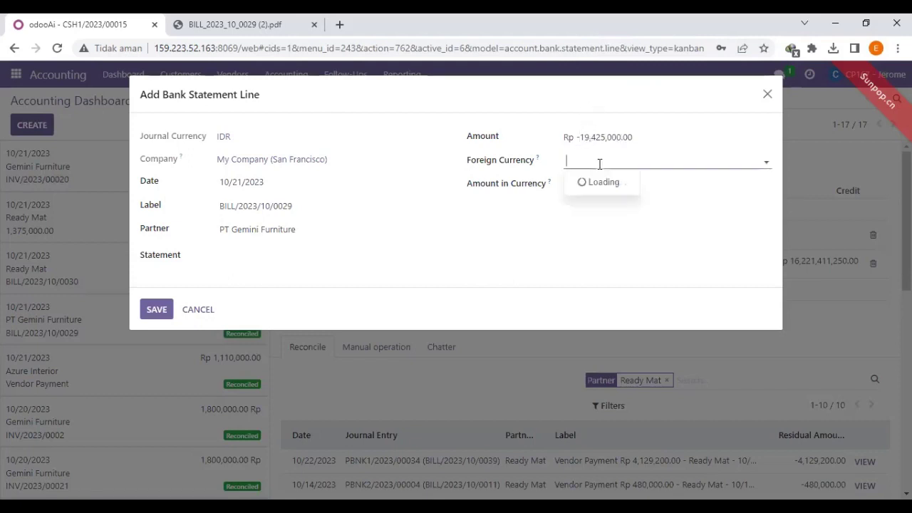
Set foreign currency IDR with amount in currency -19,425,000.00, then save the line.
{"action": "left_click", "coordinate": [586, 183]}
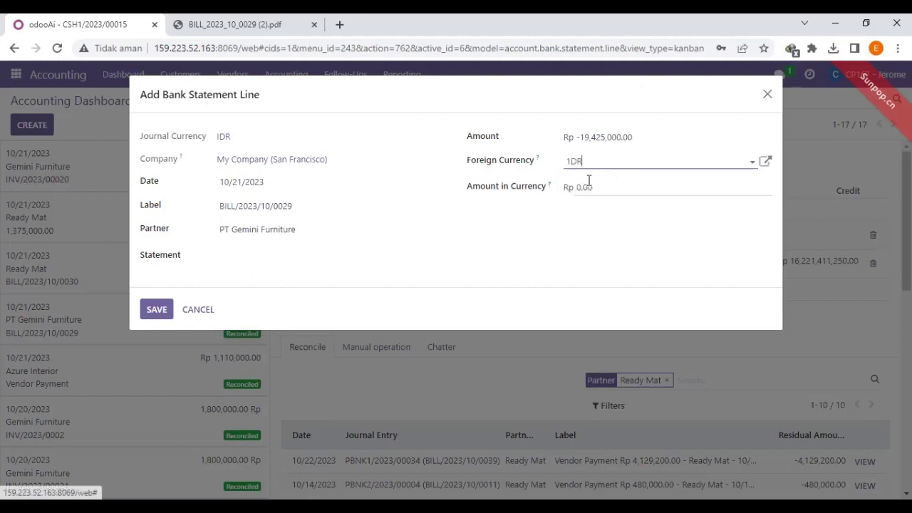
{"action": "left_click", "coordinate": [618, 189]}
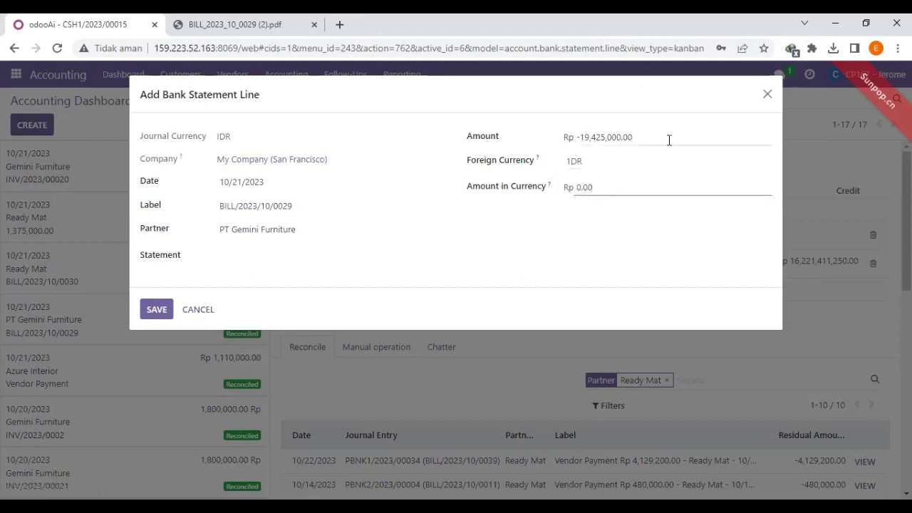
{"action": "left_click_drag", "start_coordinate": [667, 140], "coordinate": [569, 138]}
{"action": "left_click", "coordinate": [602, 188]}
{"action": "left_click_drag", "start_coordinate": [603, 188], "coordinate": [557, 193]}
{"action": "key", "text": "ctrl+v"}
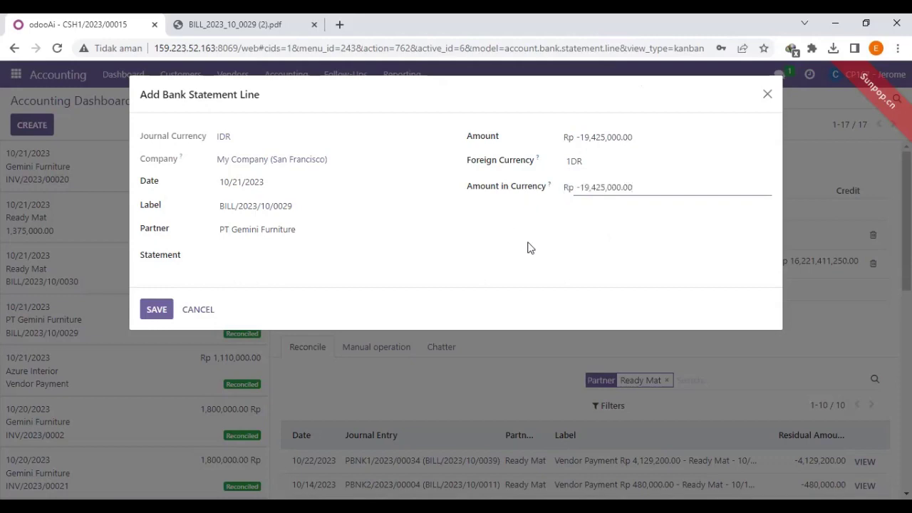
{"action": "left_click", "coordinate": [236, 24]}
{"action": "left_click", "coordinate": [129, 25]}
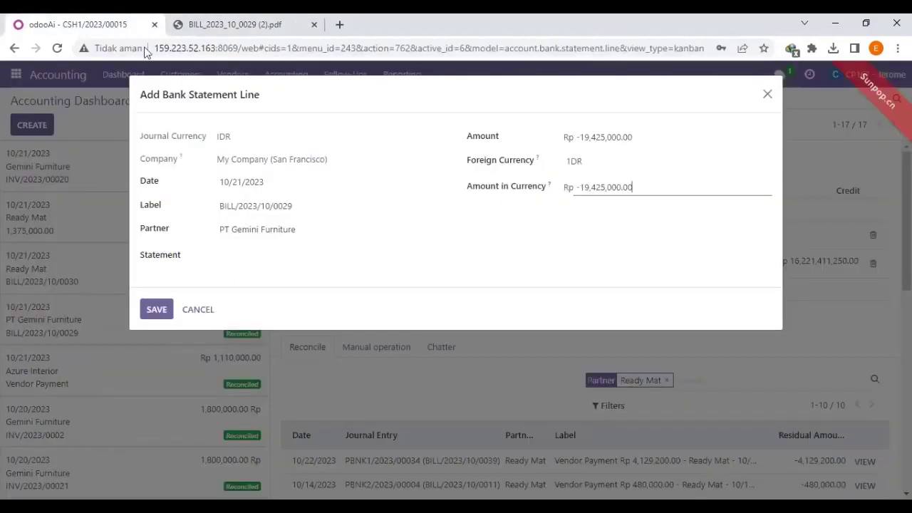
{"action": "left_click", "coordinate": [158, 311]}
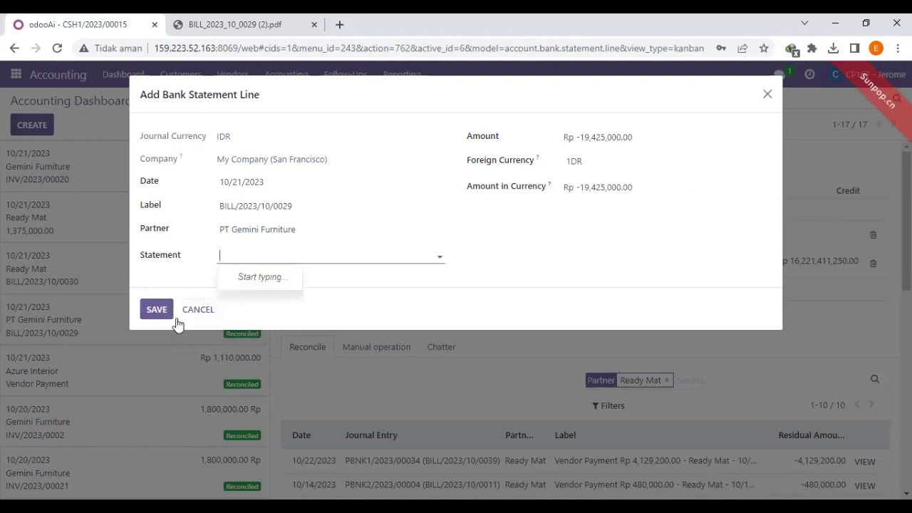
{"action": "left_click", "coordinate": [150, 311]}
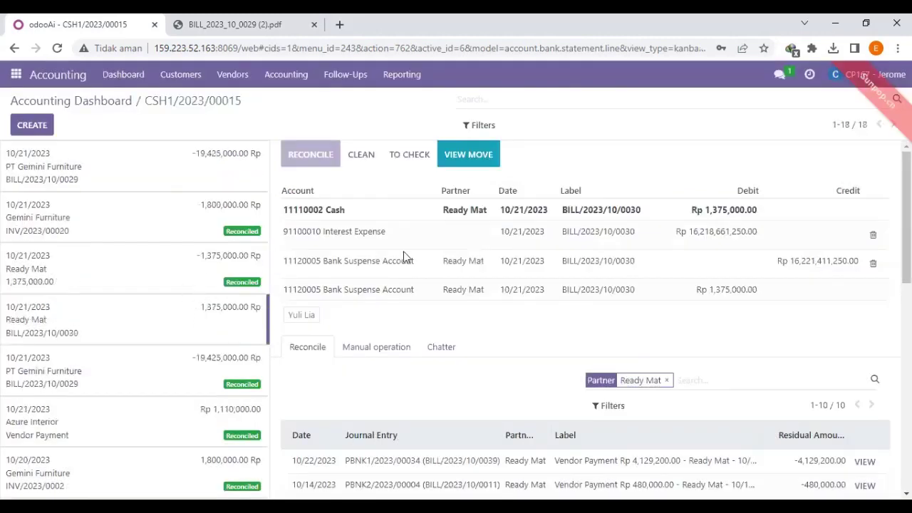
Drop the Interest Income line, match payment PCSH1/2023/00019, and validate the reconciliation.
{"action": "left_click", "coordinate": [94, 171]}
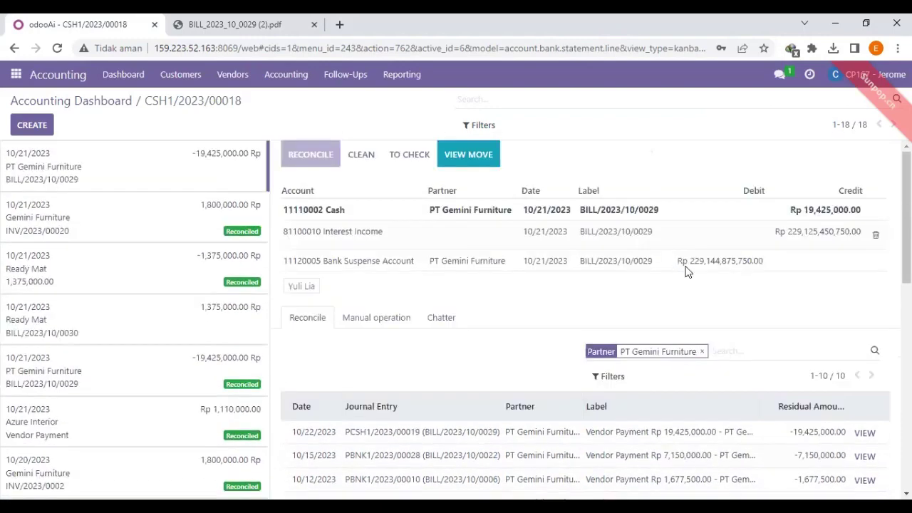
{"action": "left_click", "coordinate": [876, 235]}
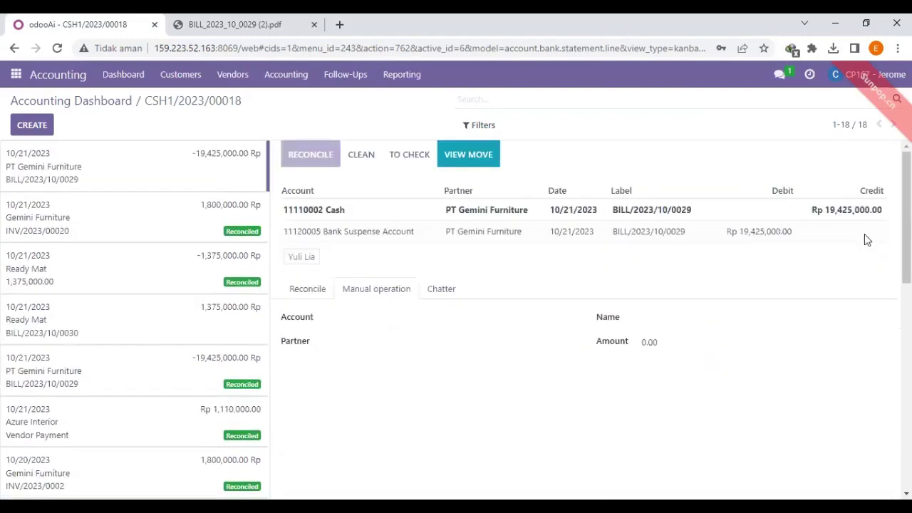
{"action": "left_click", "coordinate": [311, 297]}
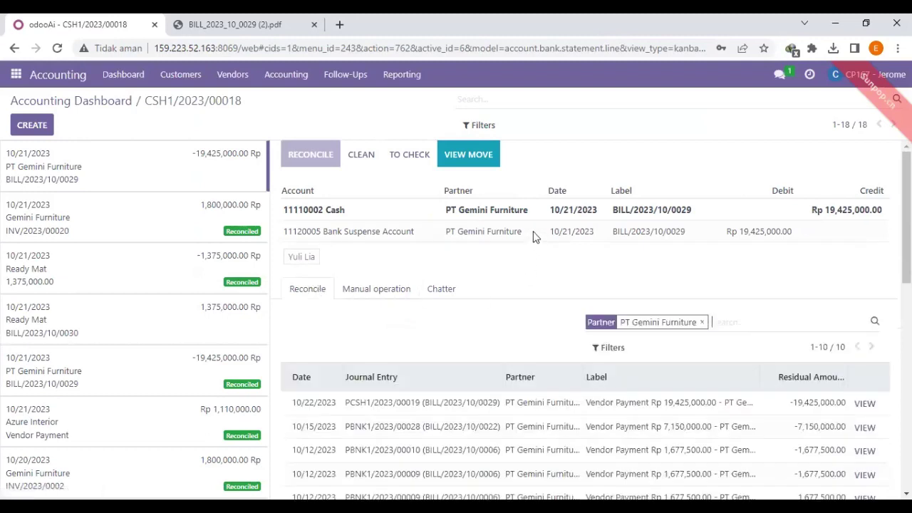
{"action": "scroll", "coordinate": [529, 235], "scroll_direction": "down", "scroll_amount": 1}
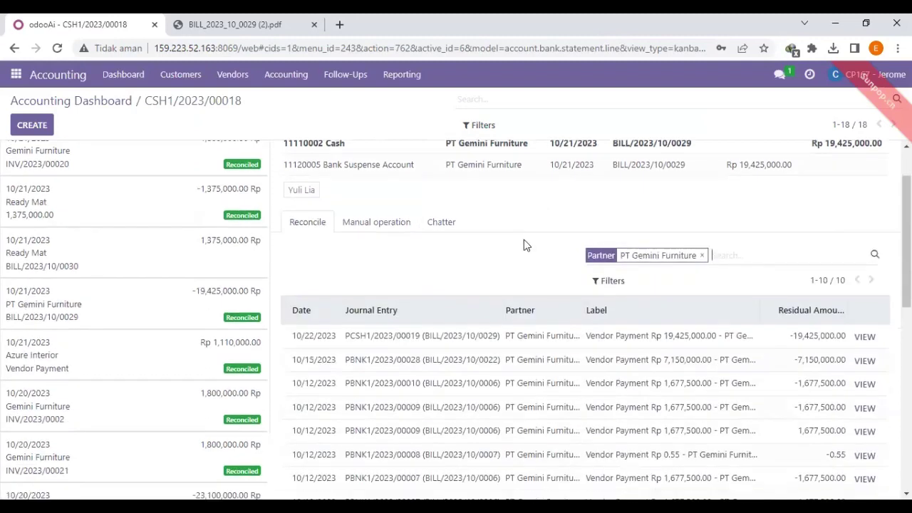
{"action": "left_click", "coordinate": [412, 347]}
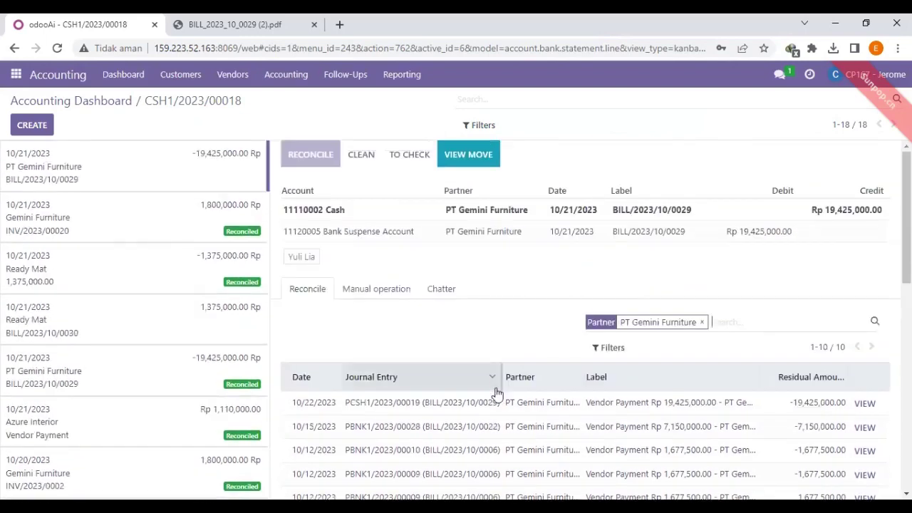
{"action": "left_click", "coordinate": [422, 412]}
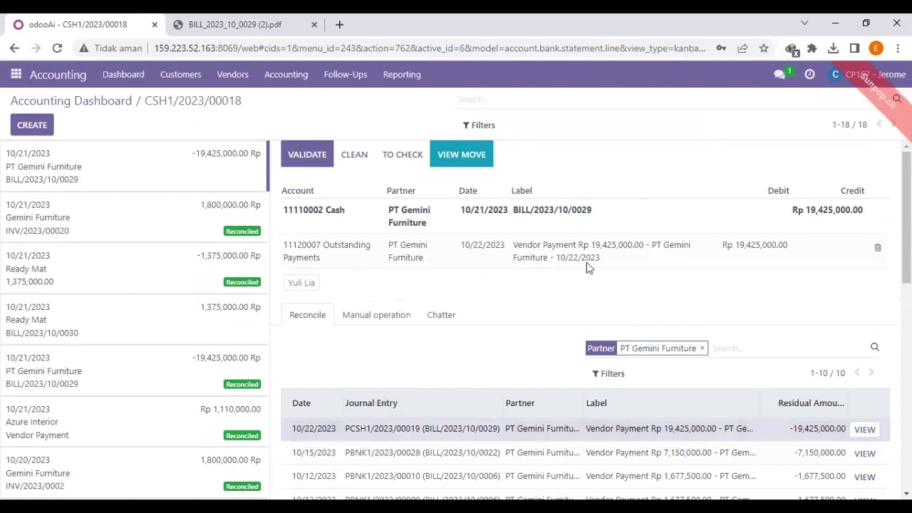
{"action": "left_click", "coordinate": [307, 157]}
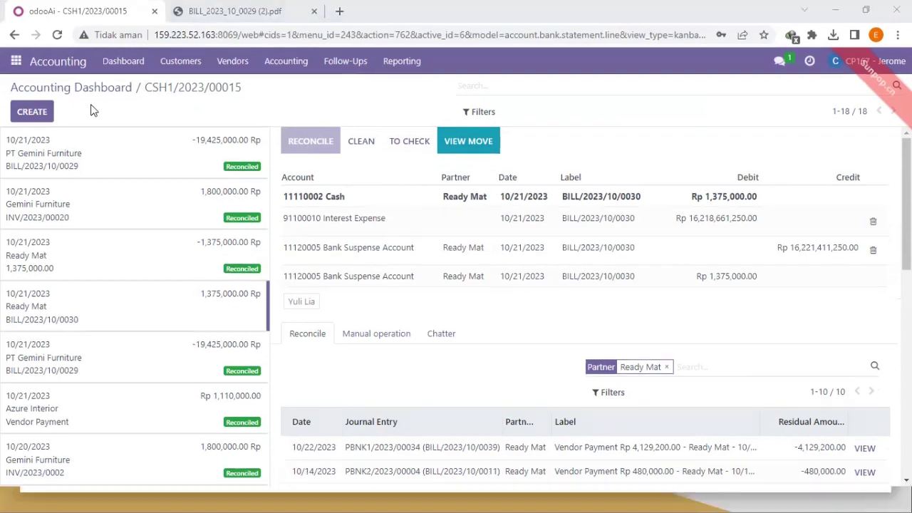
Paste the prepared reconciliation message into the Discuss chat box.
{"action": "key", "text": "ctrl+shift+d"}
{"action": "key", "text": "ctrl+shift+d"}
{"action": "left_click", "coordinate": [16, 61]}
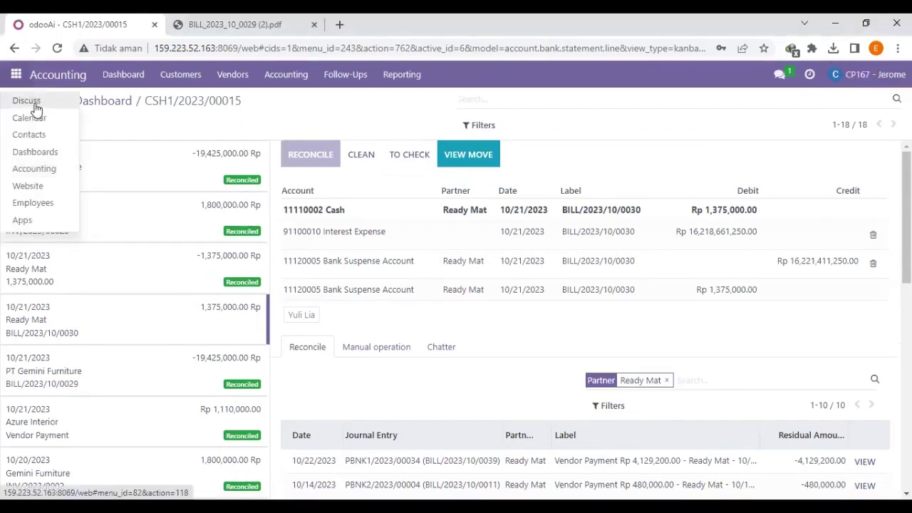
{"action": "left_click", "coordinate": [36, 107]}
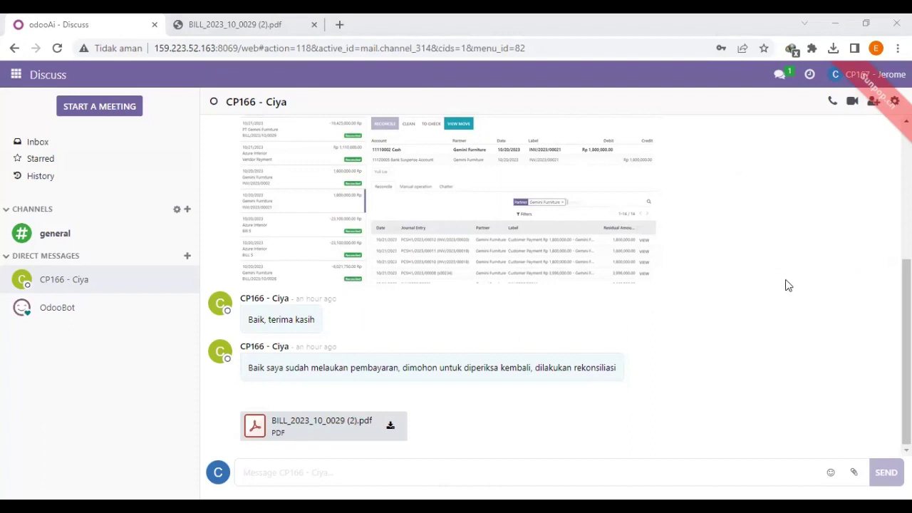
{"action": "left_click", "coordinate": [330, 477]}
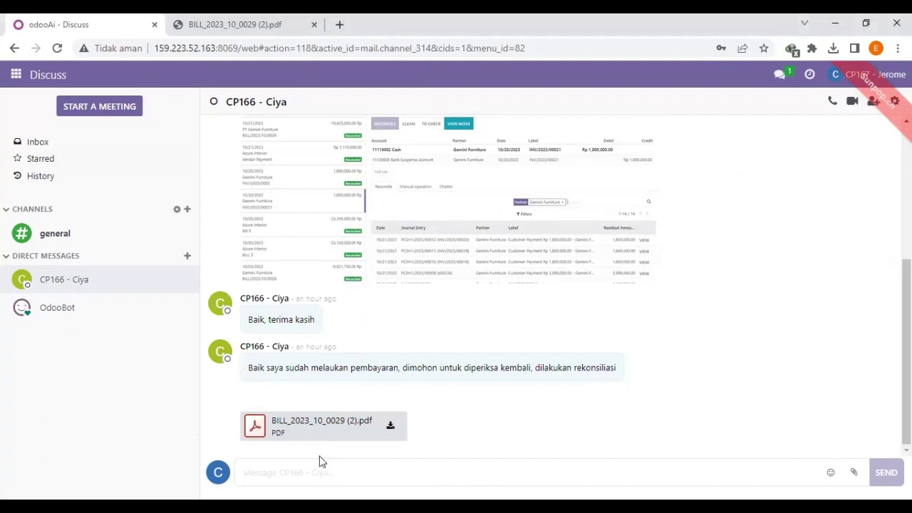
{"action": "type", "text": "saya sudah melakukan rekonsiliasi ke dua, mohon di cek status pada dokumen vendor bill. Terima kasih"}
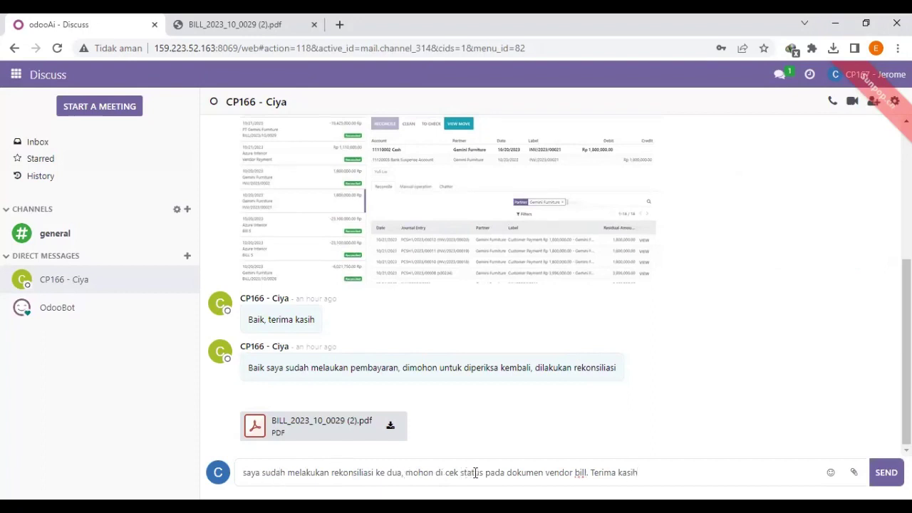
Attach the screenshot 1.jpg and send the message.
{"action": "left_click", "coordinate": [854, 474]}
{"action": "scroll", "coordinate": [530, 248], "scroll_direction": "down", "scroll_amount": 10}
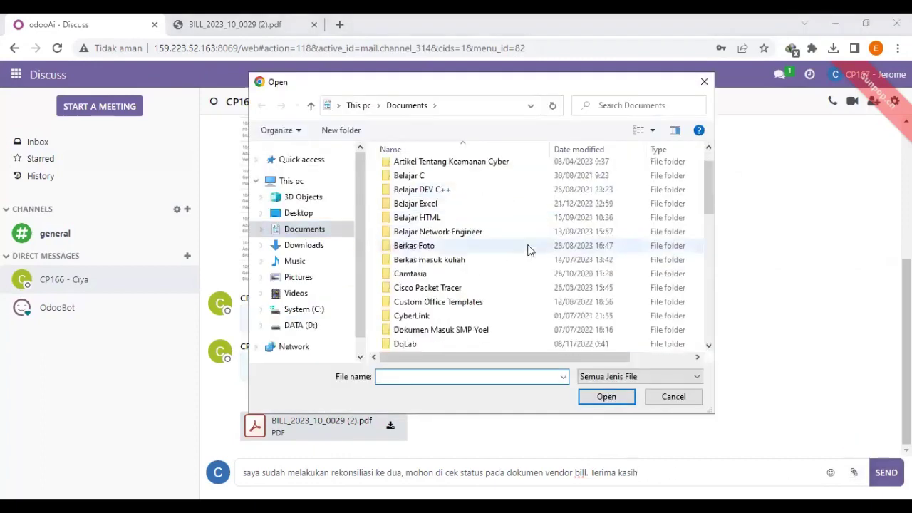
{"action": "left_click", "coordinate": [509, 345]}
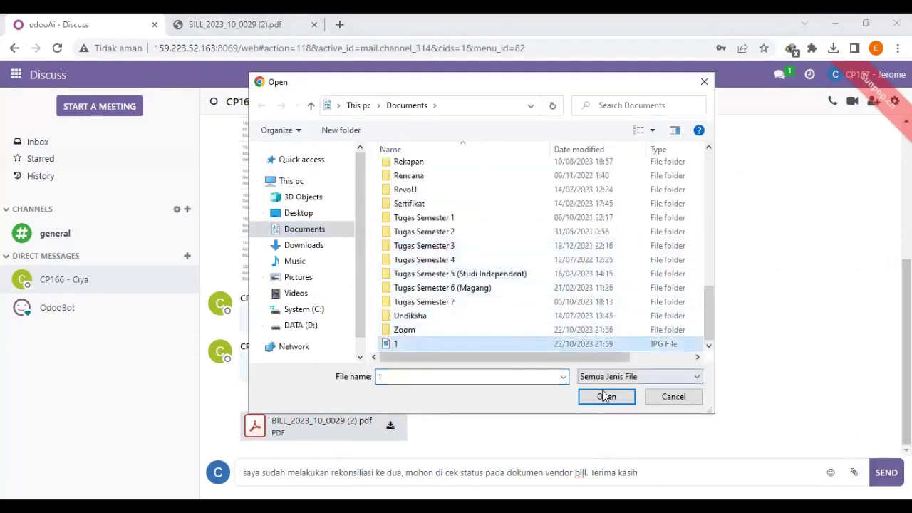
{"action": "left_click", "coordinate": [605, 397]}
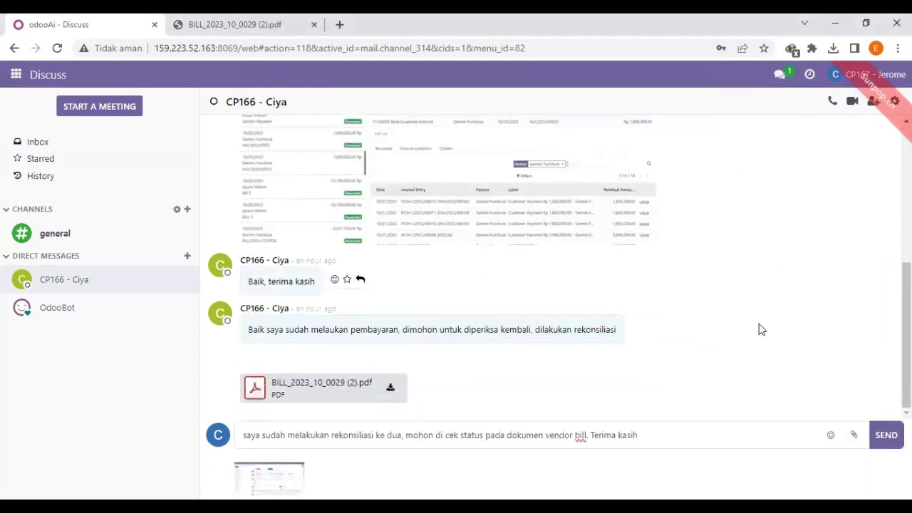
{"action": "left_click", "coordinate": [887, 436]}
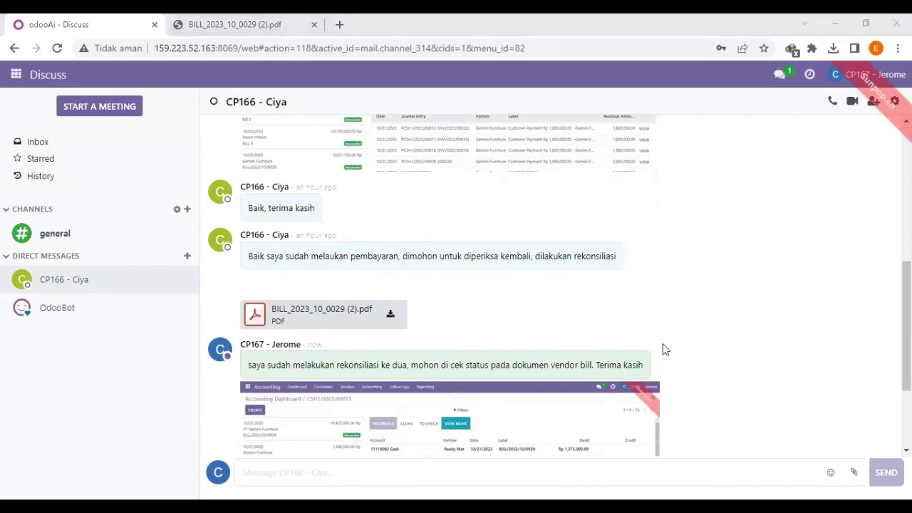
{"action": "scroll", "coordinate": [662, 349], "scroll_direction": "down", "scroll_amount": 2}
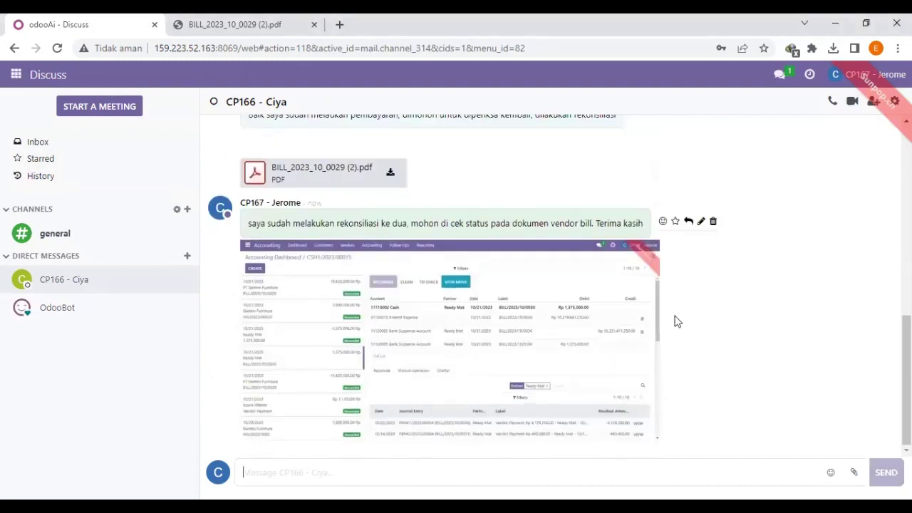
{"action": "scroll", "coordinate": [320, 255], "scroll_direction": "up", "scroll_amount": 4}
{"action": "scroll", "coordinate": [401, 236], "scroll_direction": "down", "scroll_amount": 4}
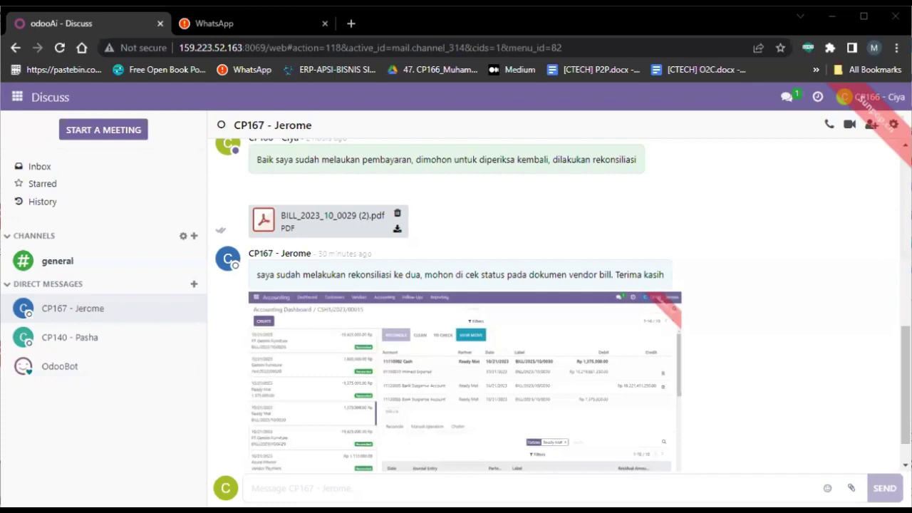
View the received reconciliation message and screenshot in the AP staff colleague's Discuss chat.
{"action": "mouse_move", "coordinate": [681, 203]}
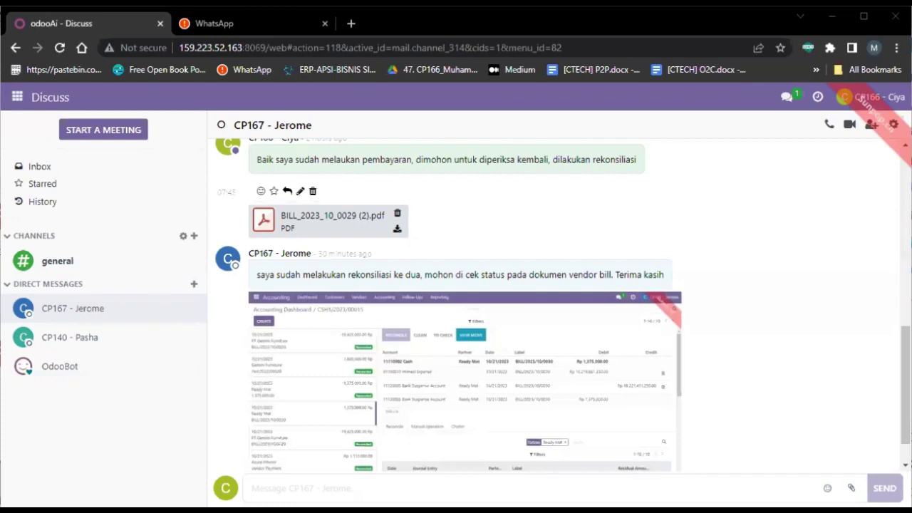
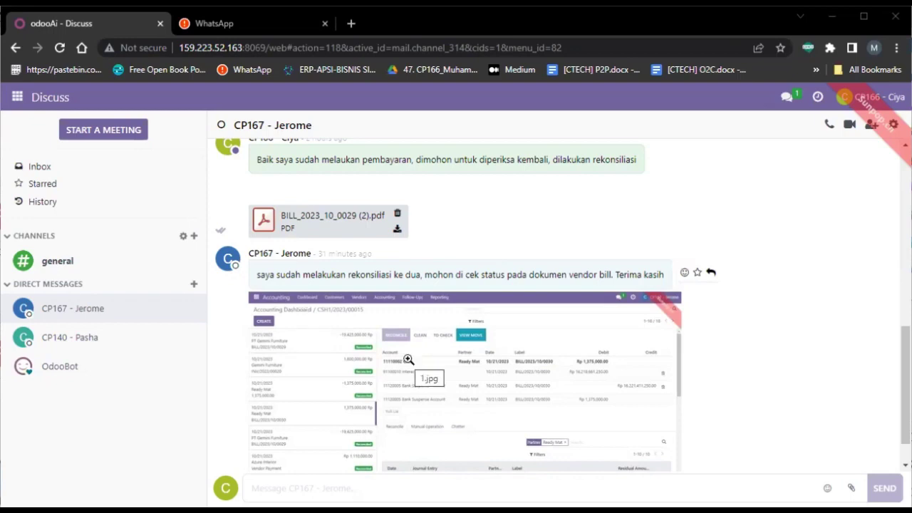
View the reconciliation screenshot at full size in the chat, then close it.
{"action": "scroll", "coordinate": [409, 359], "scroll_direction": "down", "scroll_amount": 1}
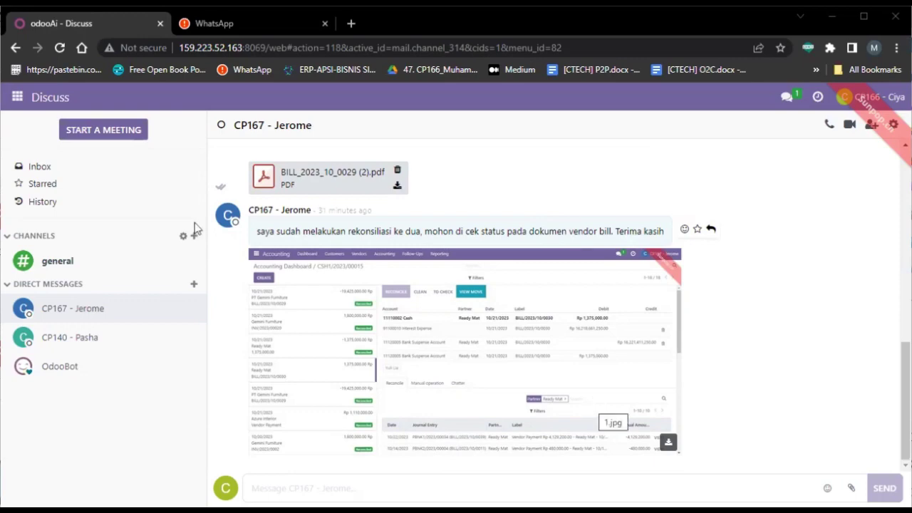
{"action": "left_click", "coordinate": [499, 321]}
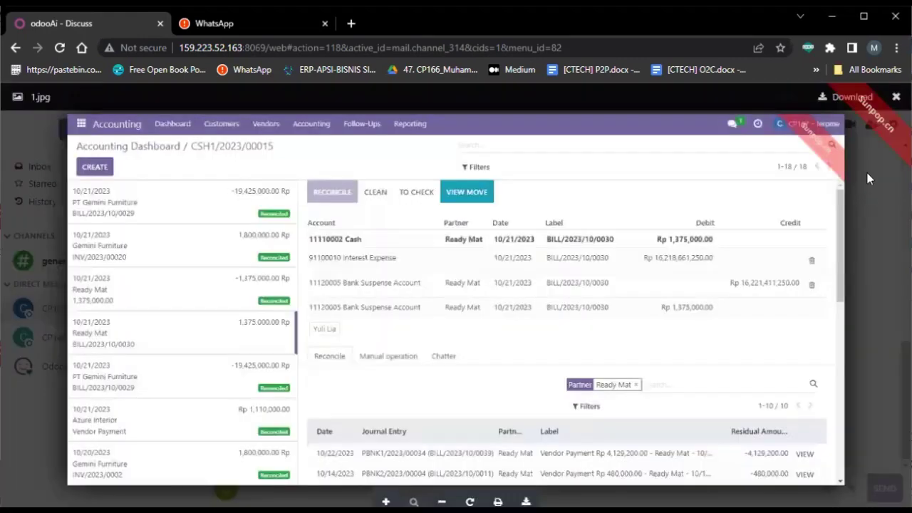
{"action": "left_click", "coordinate": [868, 178]}
Open vendor bill BILL/2023/10/0029 from PT Gemini Furniture from the Accounting vendor bills list.
{"action": "left_click", "coordinate": [17, 97]}
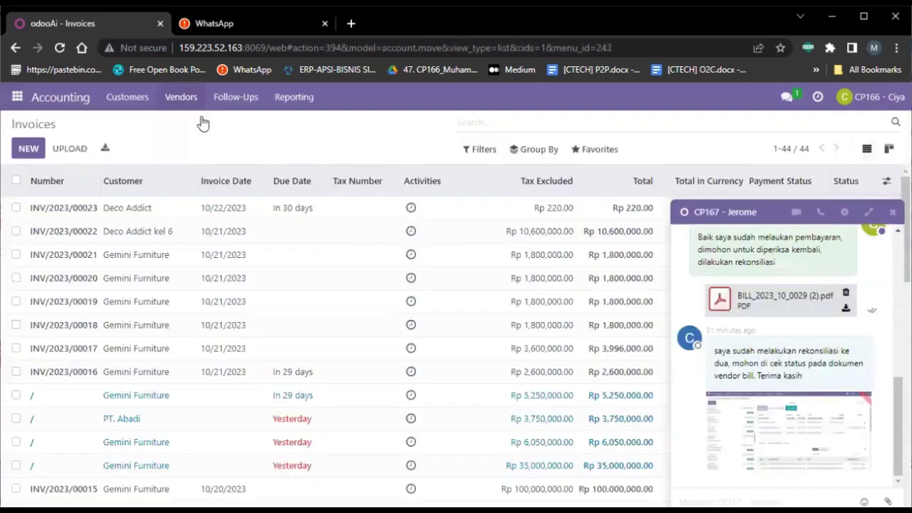
{"action": "left_click", "coordinate": [194, 107]}
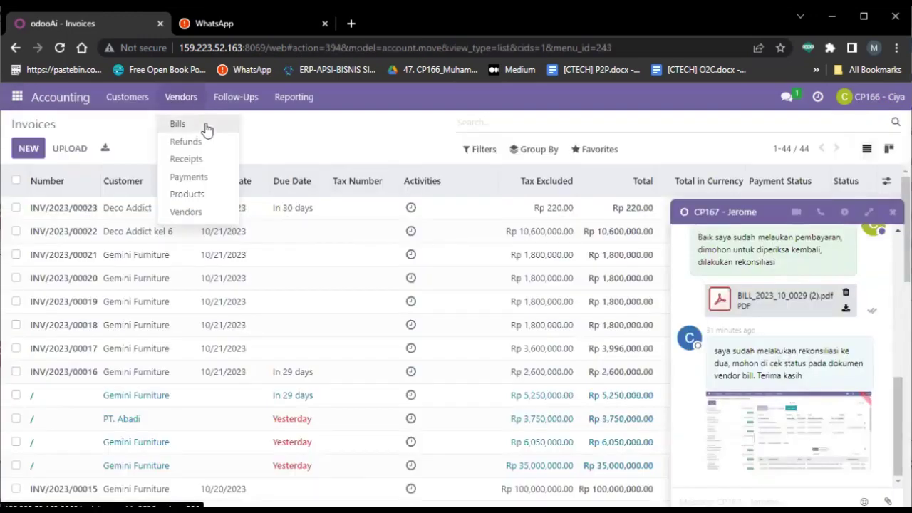
{"action": "left_click", "coordinate": [177, 124]}
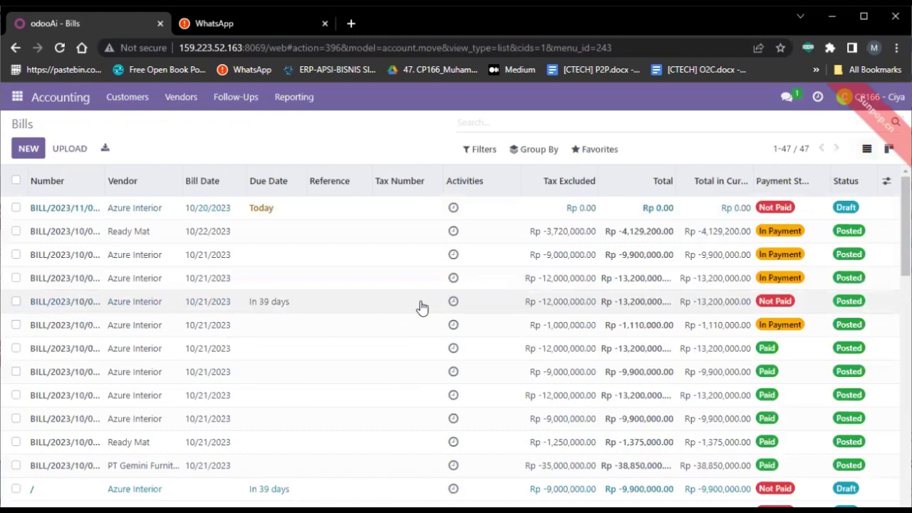
{"action": "scroll", "coordinate": [422, 307], "scroll_direction": "down", "scroll_amount": 3}
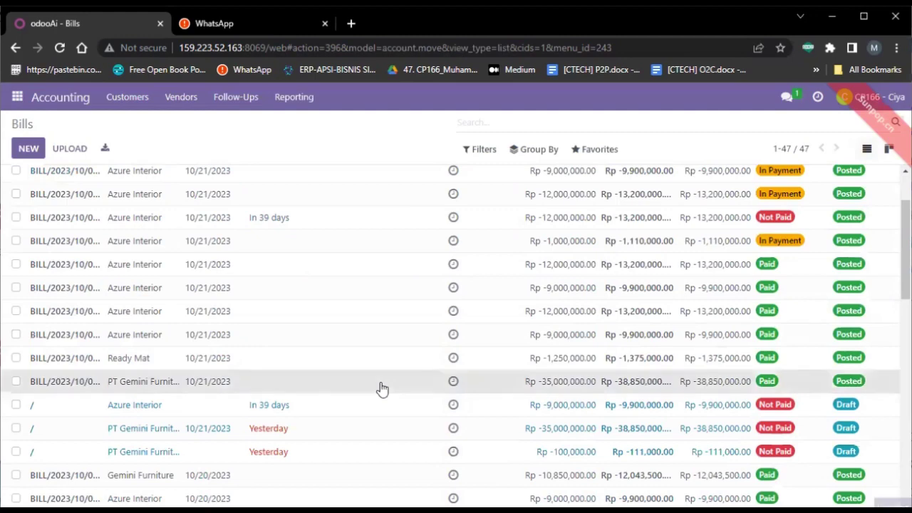
{"action": "left_click", "coordinate": [381, 388]}
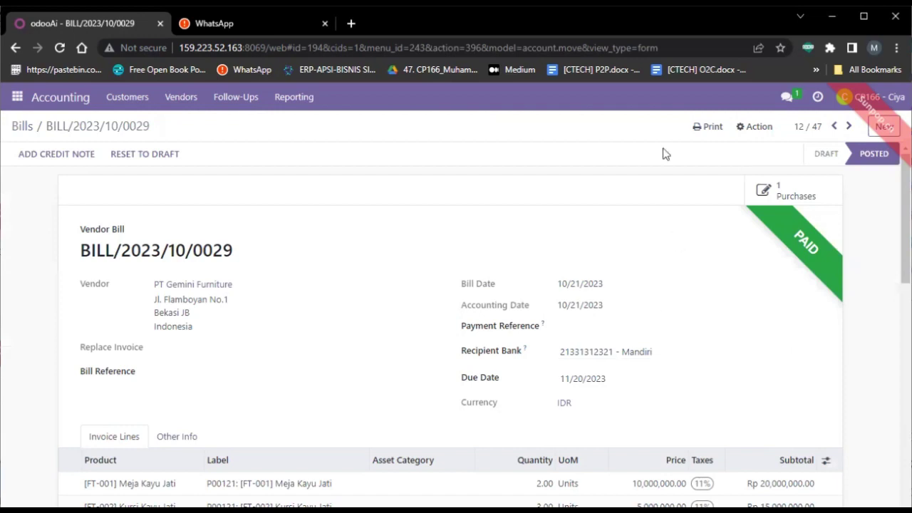
Print vendor bill BILL/2023/10/0029 as an Invoices document.
{"action": "left_click", "coordinate": [702, 130]}
{"action": "left_click", "coordinate": [710, 153]}
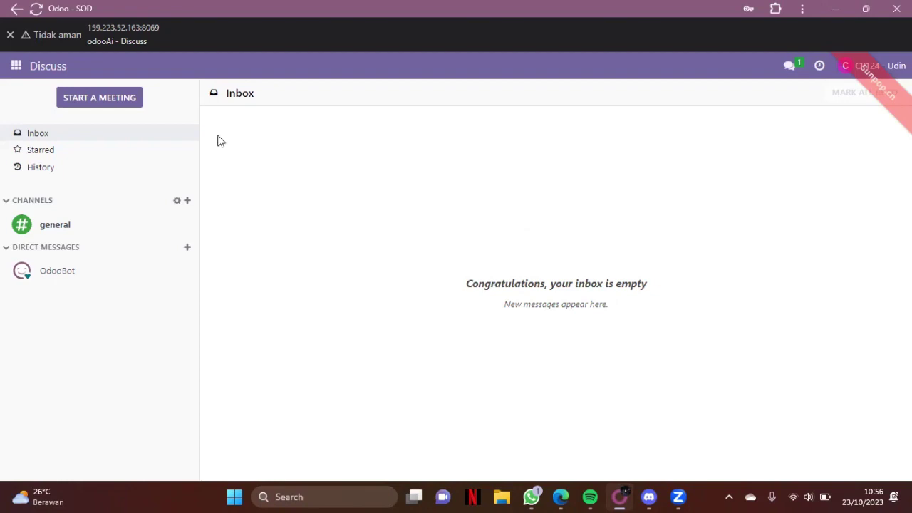
Open the Accounting General Ledger options for 01/01/2023–12/31/2023 with posted entries only.
{"action": "left_click", "coordinate": [15, 68]}
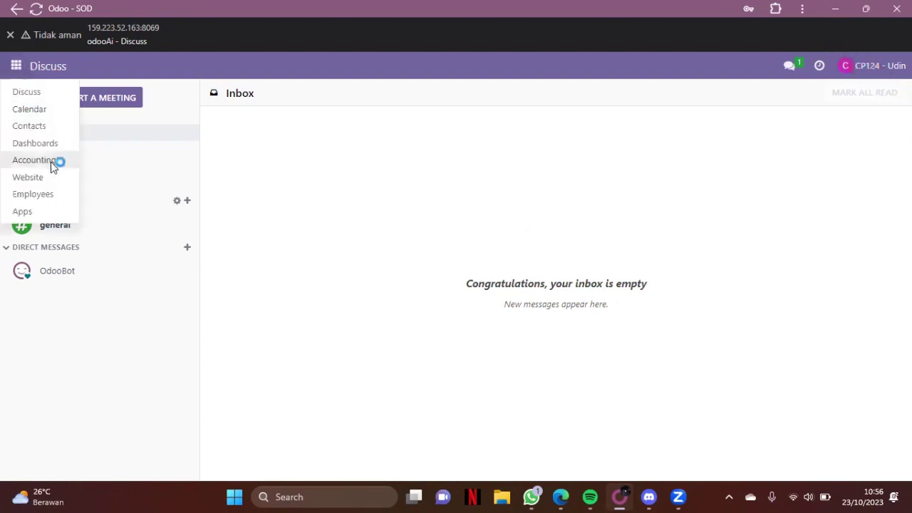
{"action": "left_click", "coordinate": [51, 162]}
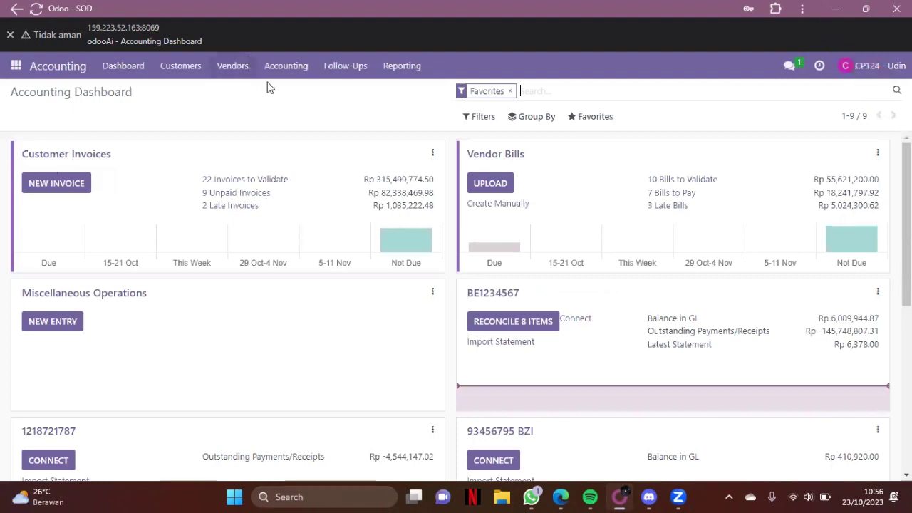
{"action": "left_click", "coordinate": [404, 69]}
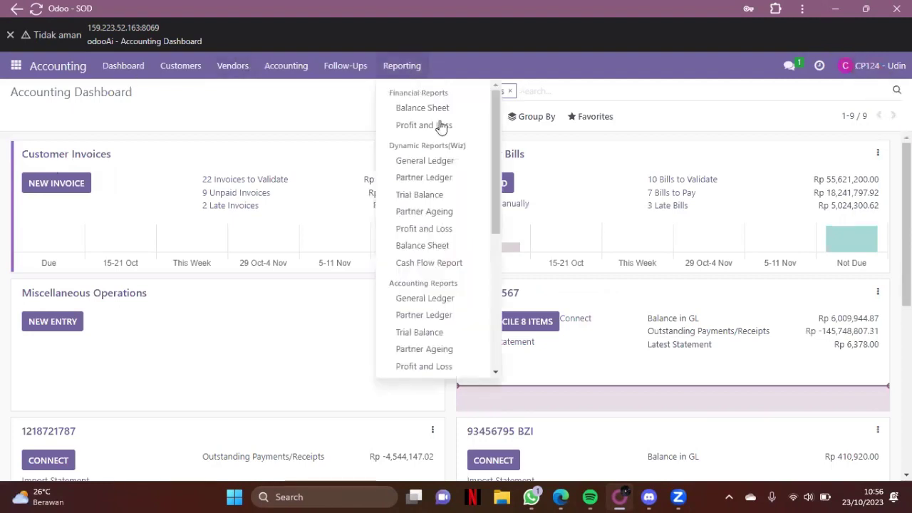
{"action": "left_click", "coordinate": [436, 161]}
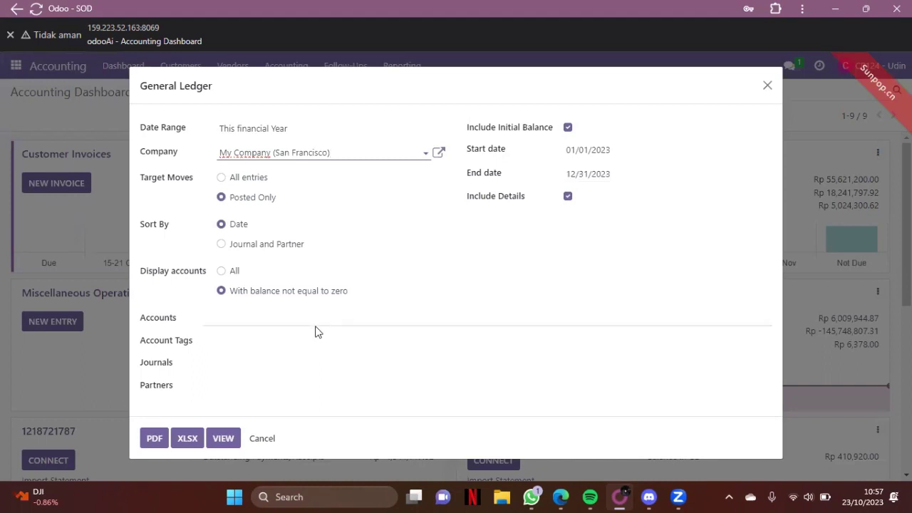
Generate the 2023 General Ledger and expand, then collapse, the Bank Zamrud Indonesia (BZI) lines.
{"action": "left_click", "coordinate": [231, 440]}
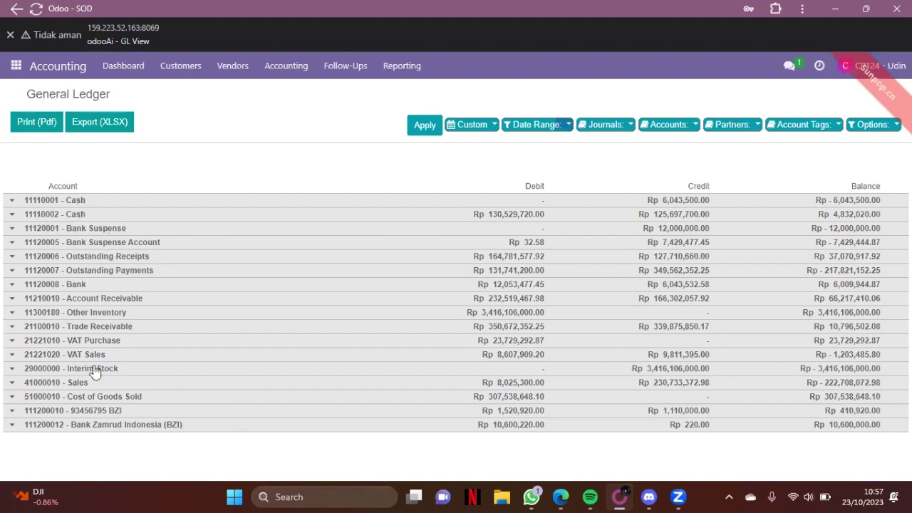
{"action": "left_click", "coordinate": [57, 426]}
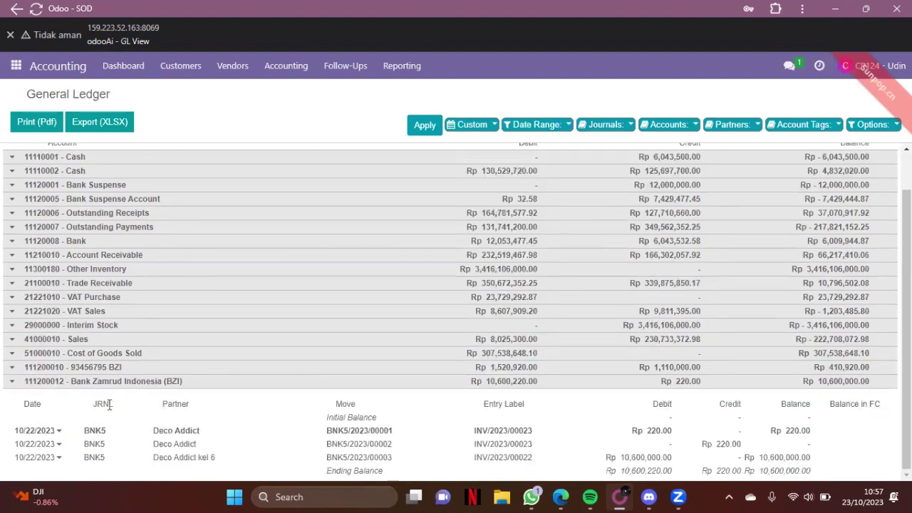
{"action": "left_click", "coordinate": [75, 385]}
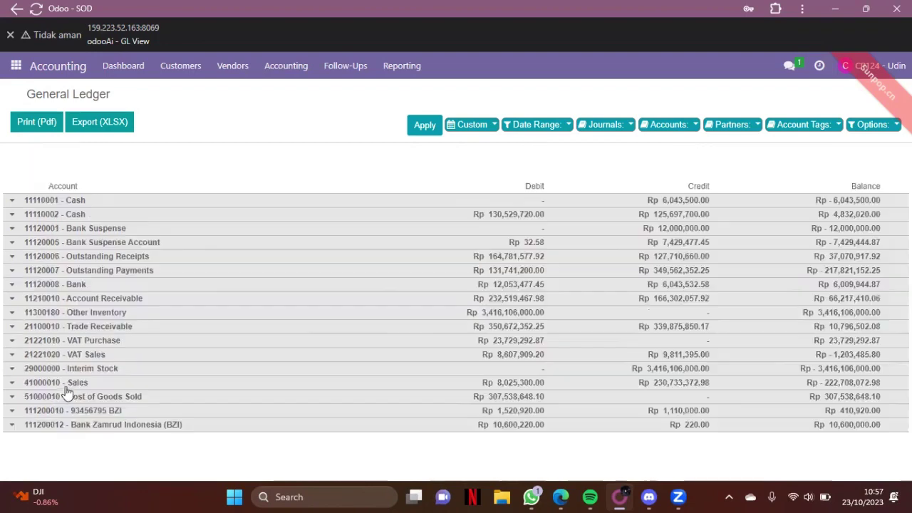
{"action": "left_click", "coordinate": [151, 411]}
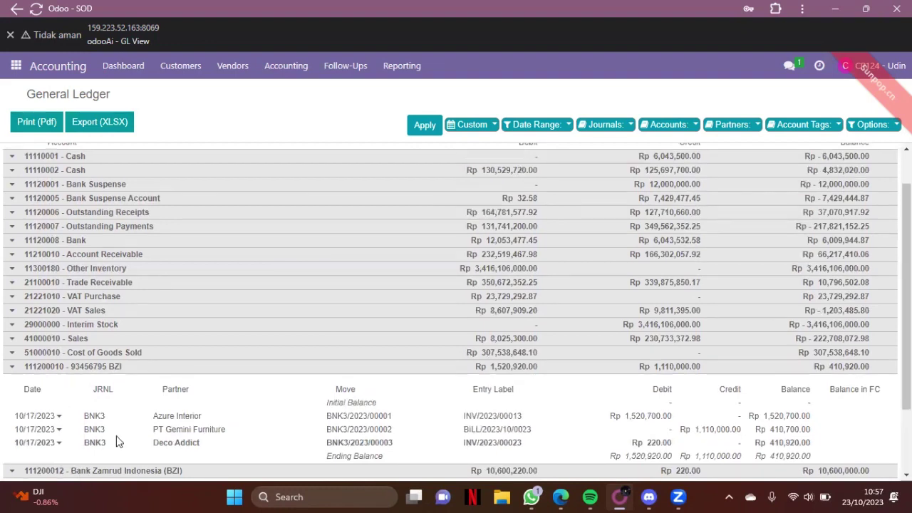
{"action": "scroll", "coordinate": [118, 442], "scroll_direction": "down", "scroll_amount": 2}
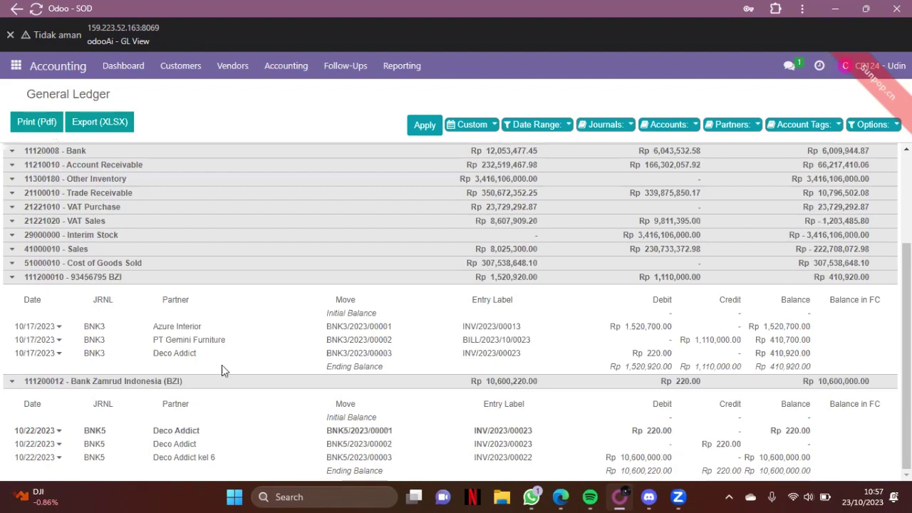
{"action": "scroll", "coordinate": [104, 354], "scroll_direction": "up", "scroll_amount": 2}
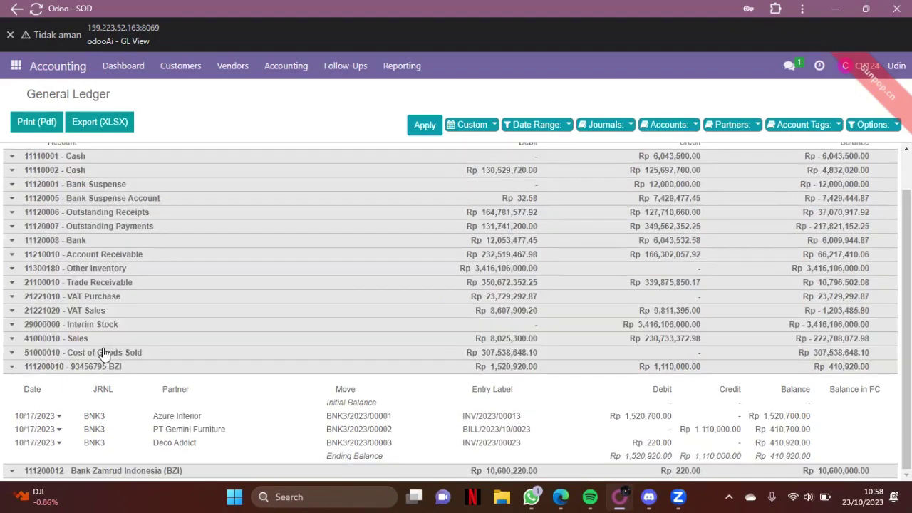
{"action": "left_click", "coordinate": [104, 366]}
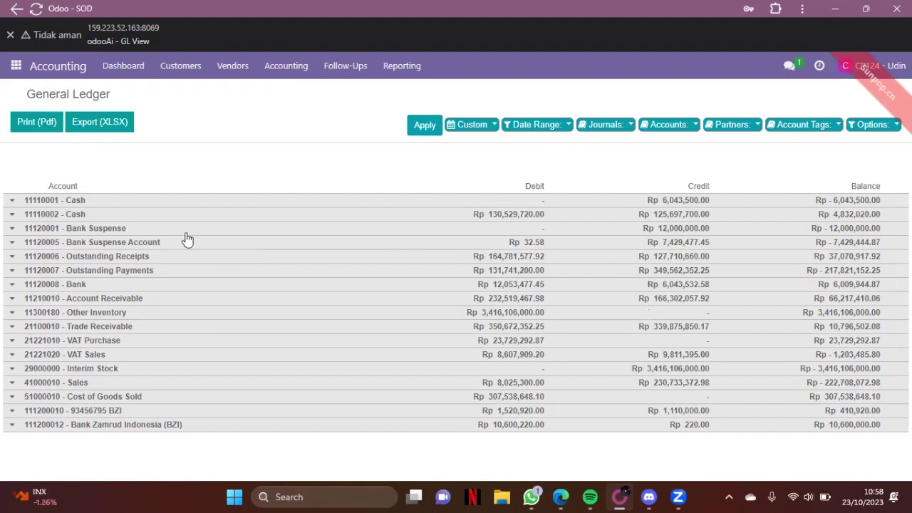
Generate the Trial Balance for 01/01/2023–12/31/2023 and review it.
{"action": "left_click", "coordinate": [401, 70]}
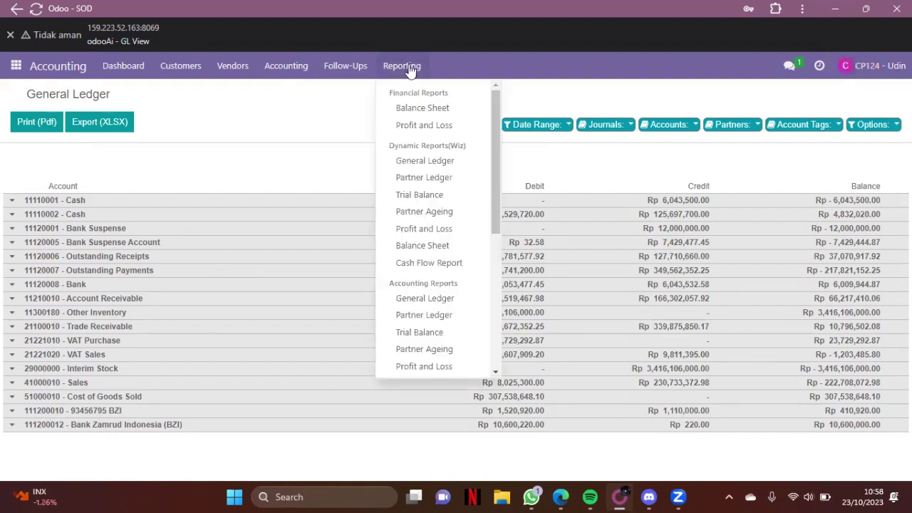
{"action": "left_click", "coordinate": [454, 200]}
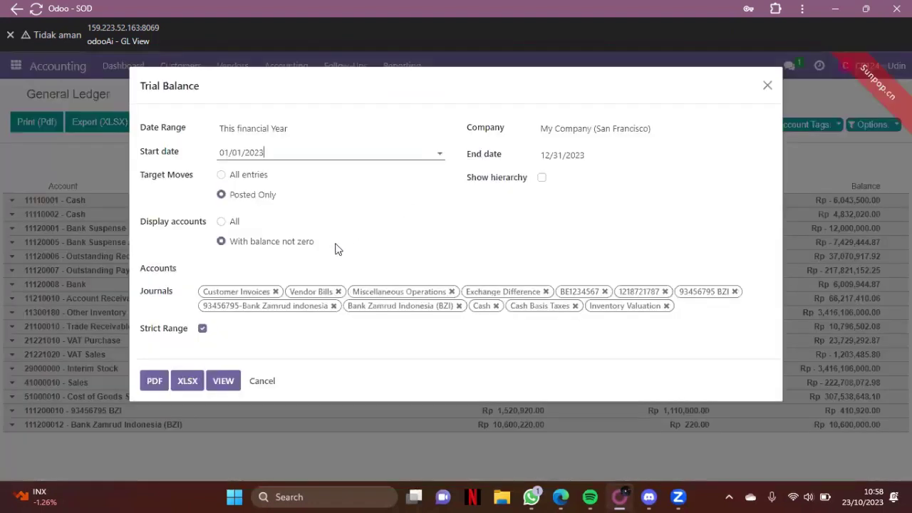
{"action": "left_click", "coordinate": [223, 381]}
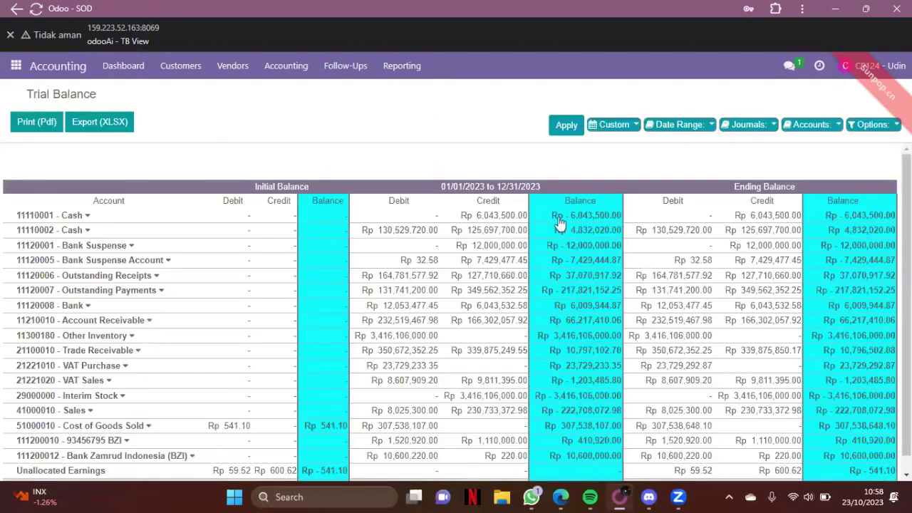
{"action": "scroll", "coordinate": [560, 224], "scroll_direction": "down", "scroll_amount": 1}
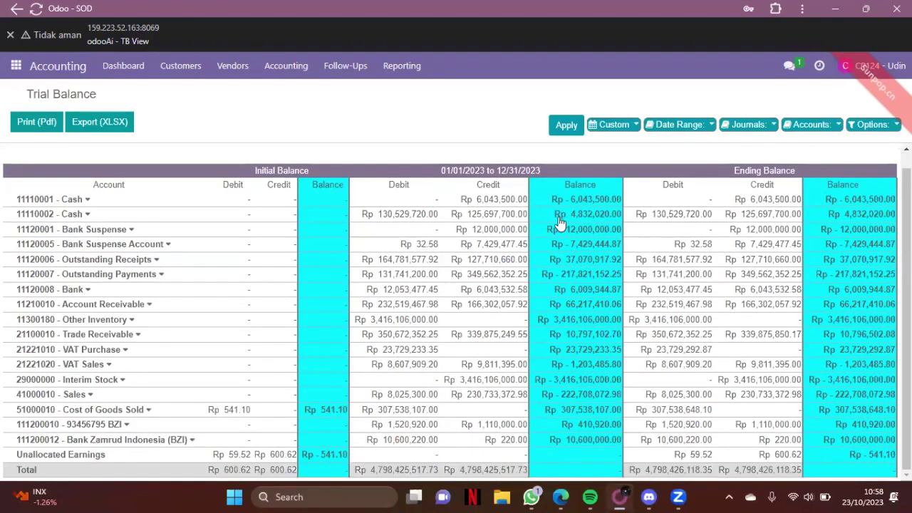
{"action": "scroll", "coordinate": [633, 246], "scroll_direction": "up", "scroll_amount": 1}
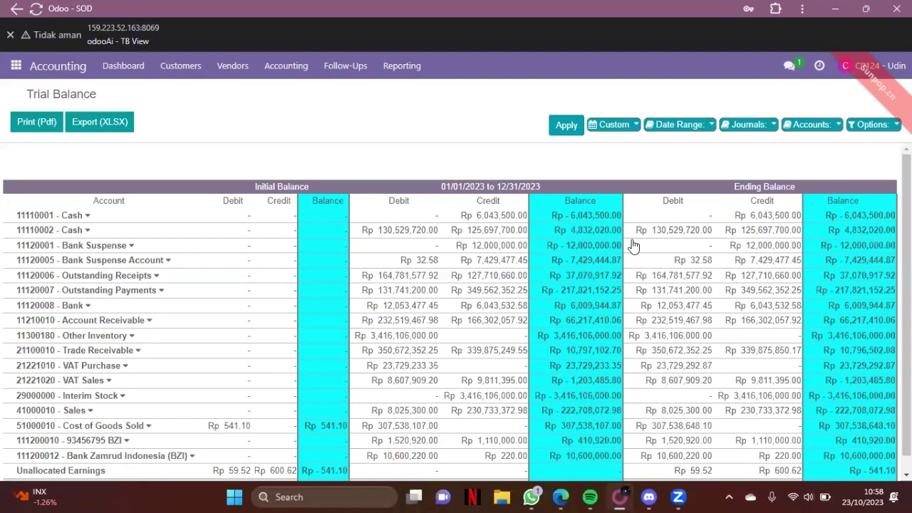
{"action": "scroll", "coordinate": [633, 245], "scroll_direction": "down", "scroll_amount": 1}
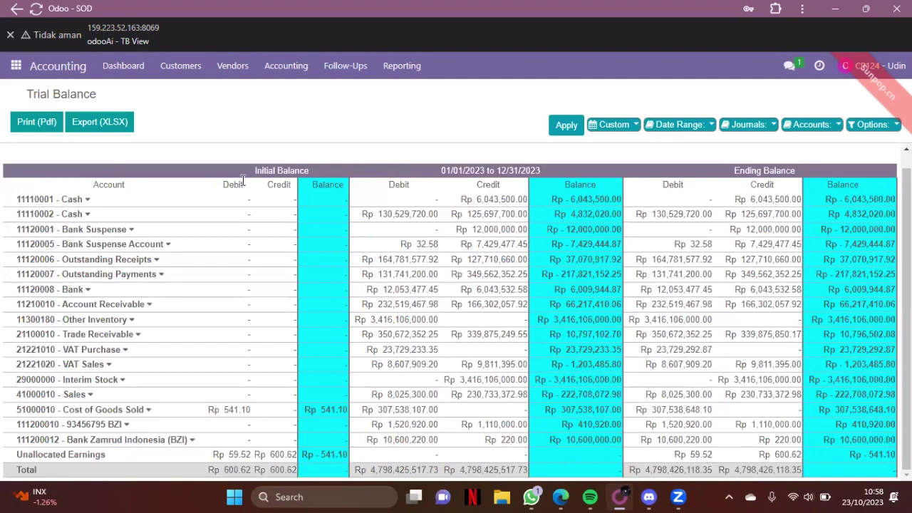
Download the Trial Balance as PDF and XLSX, then return to the Accounting Dashboard.
{"action": "left_click", "coordinate": [39, 127]}
{"action": "left_click", "coordinate": [86, 129]}
{"action": "left_click", "coordinate": [16, 65]}
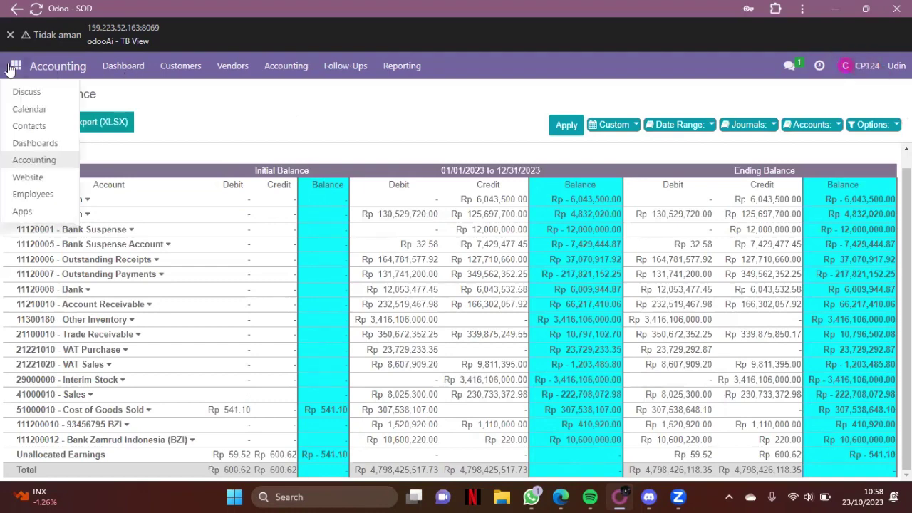
{"action": "left_click", "coordinate": [23, 160]}
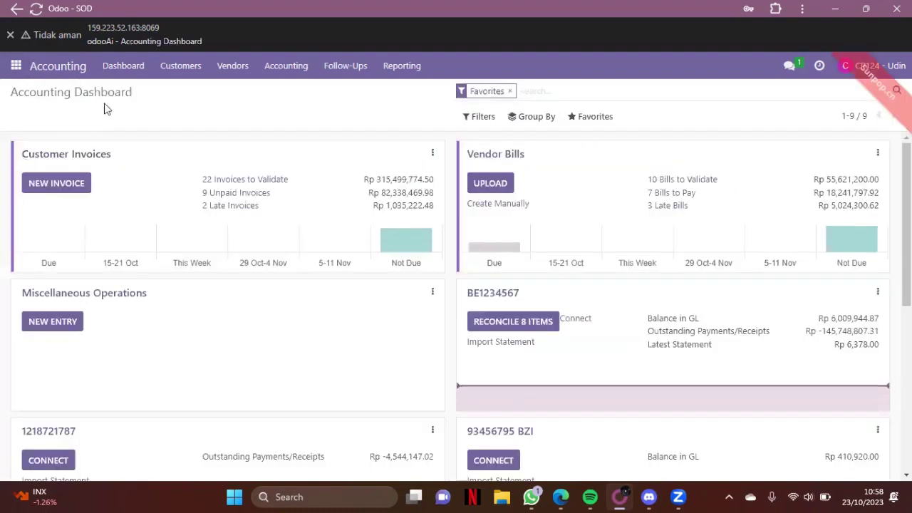